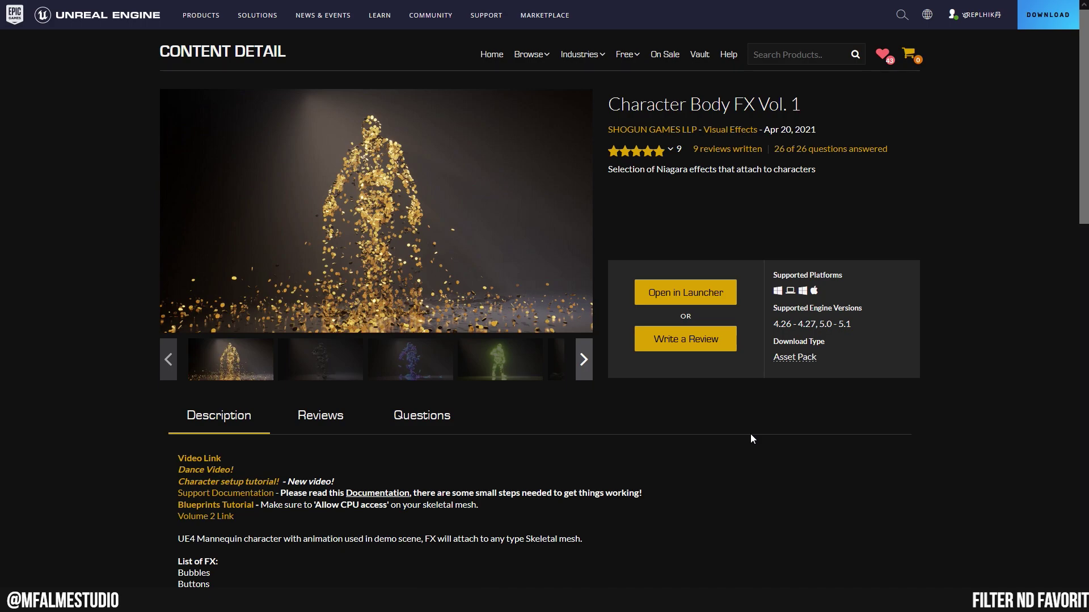
Step: Browse the gallery previews: the purple, green, grey rock, white particle and dark figure effects
{"action": "left_click", "coordinate": [410, 359]}
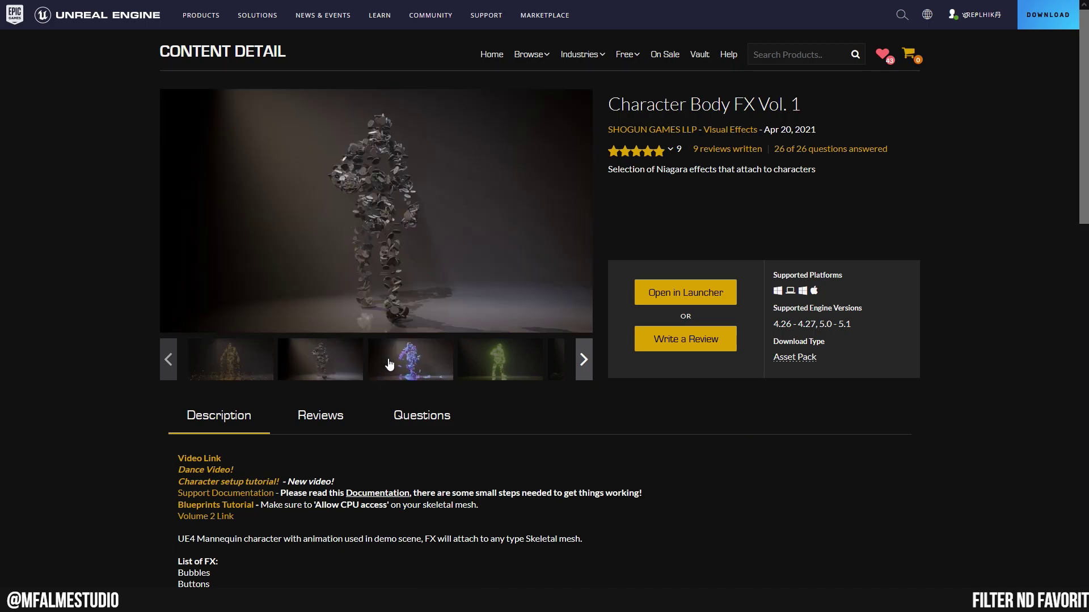
{"action": "left_click", "coordinate": [449, 367]}
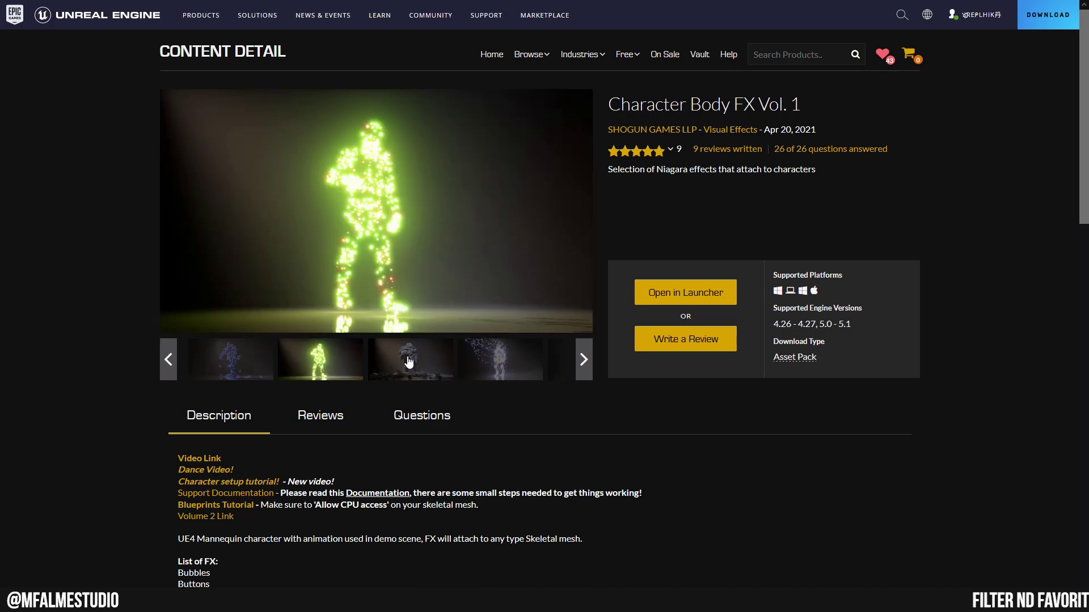
{"action": "left_click", "coordinate": [408, 365]}
{"action": "left_click", "coordinate": [493, 362]}
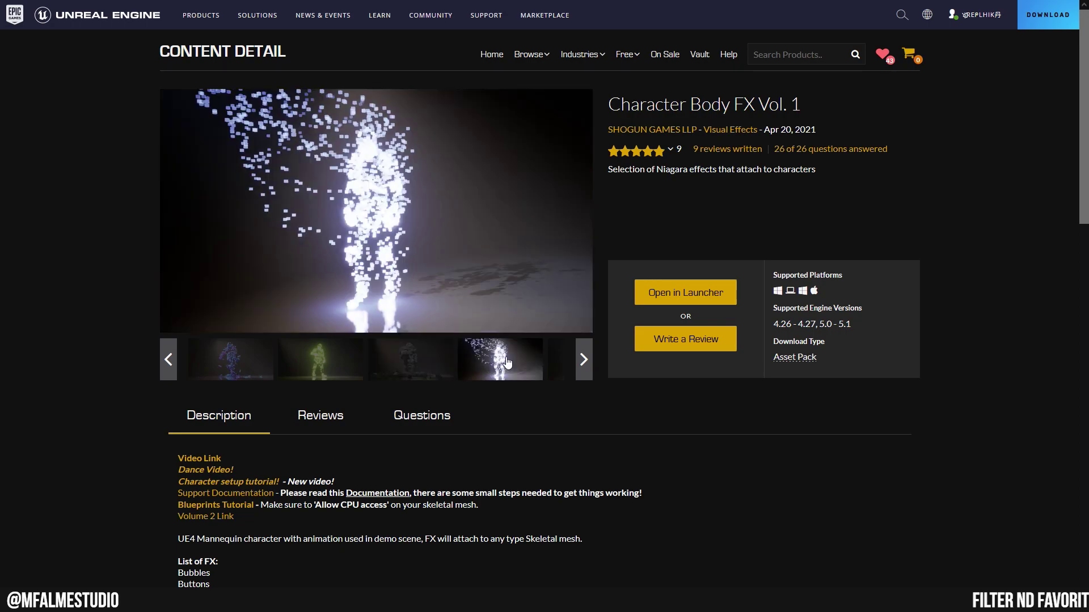
{"action": "left_click", "coordinate": [583, 358]}
{"action": "left_click", "coordinate": [352, 359]}
{"action": "left_click", "coordinate": [418, 371]}
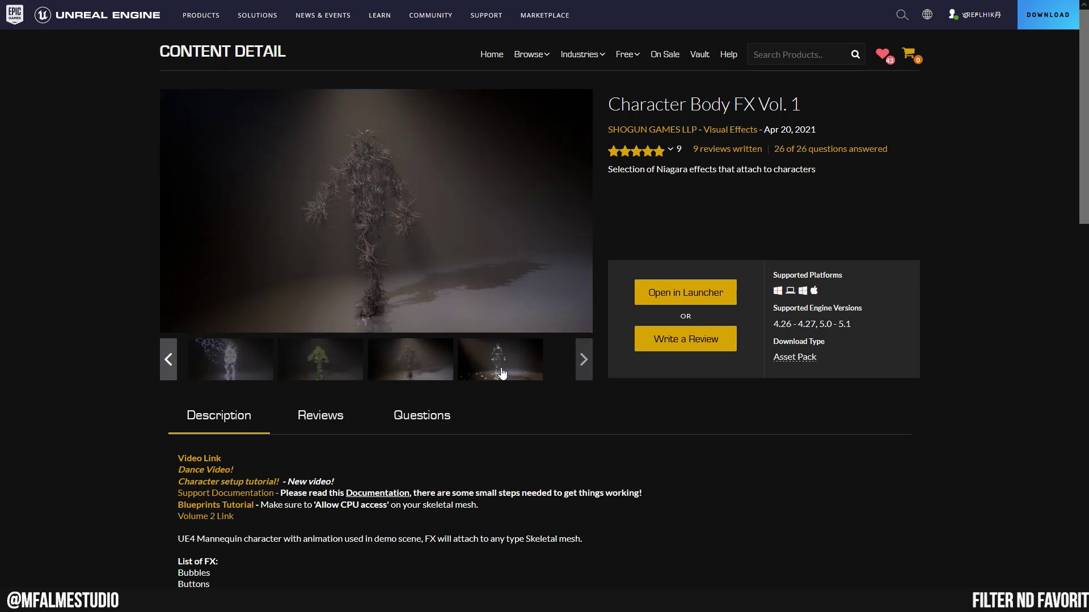
{"action": "left_click", "coordinate": [502, 367]}
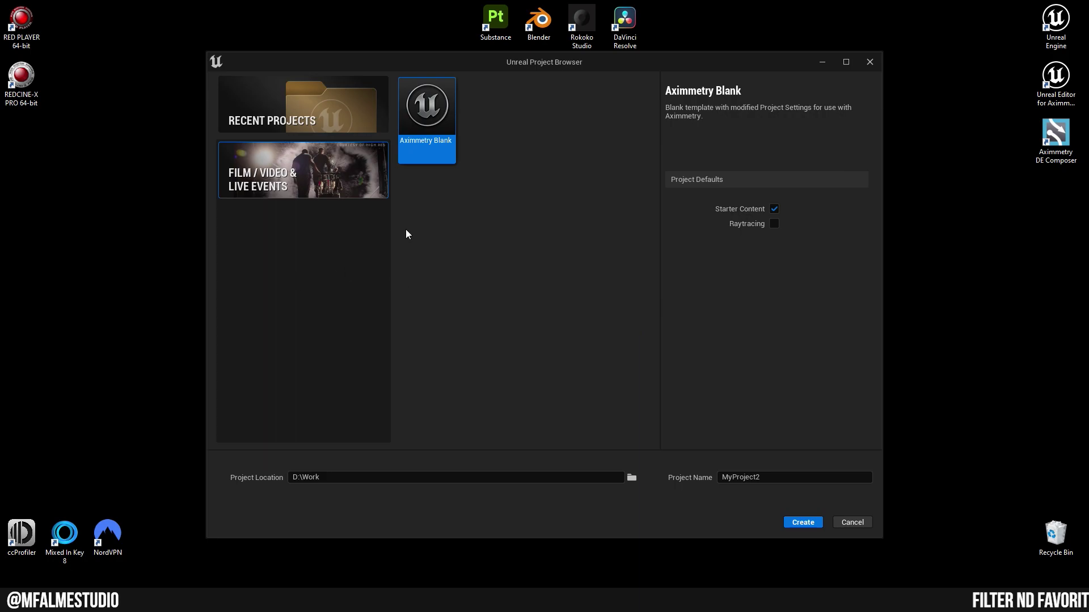
Step: Name the new Aximmetry Blank project DANCEON and create it
{"action": "double_click", "coordinate": [787, 477]}
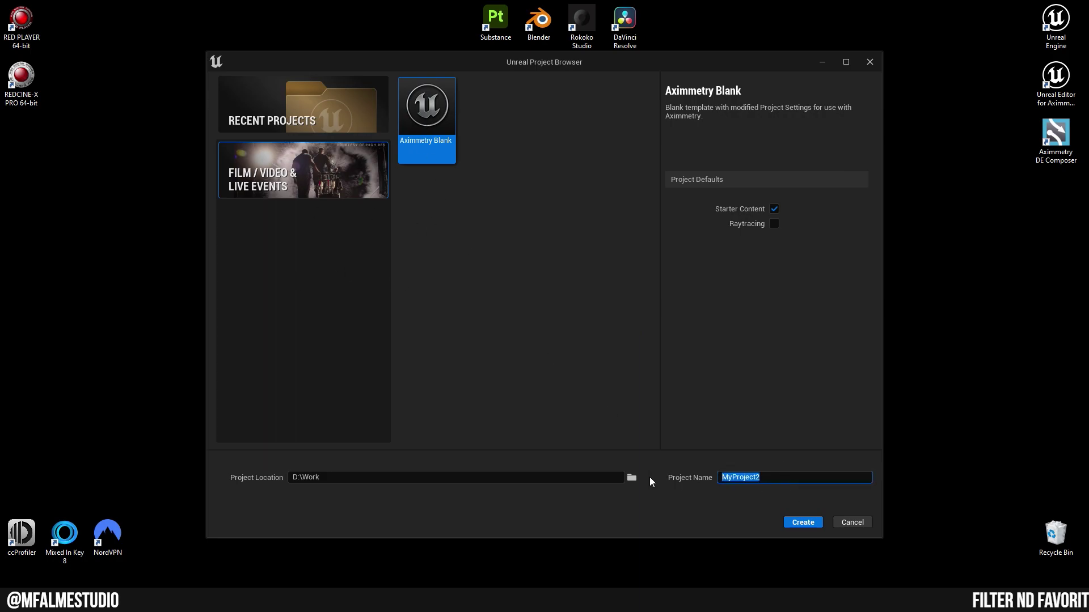
{"action": "type", "text": "DANCE"}
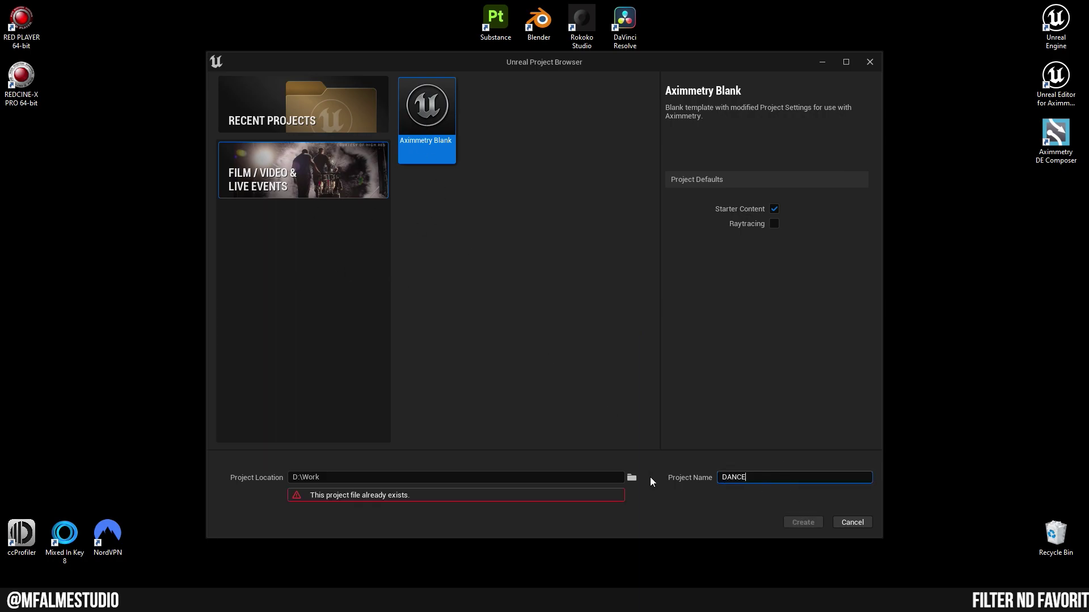
{"action": "type", "text": "ON"}
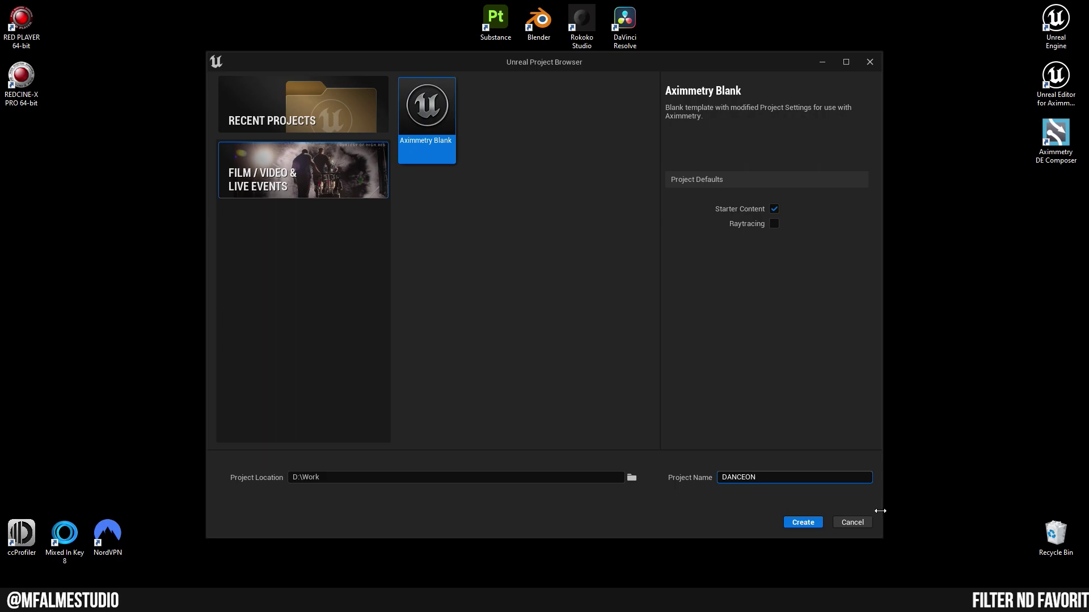
{"action": "left_click", "coordinate": [804, 523]}
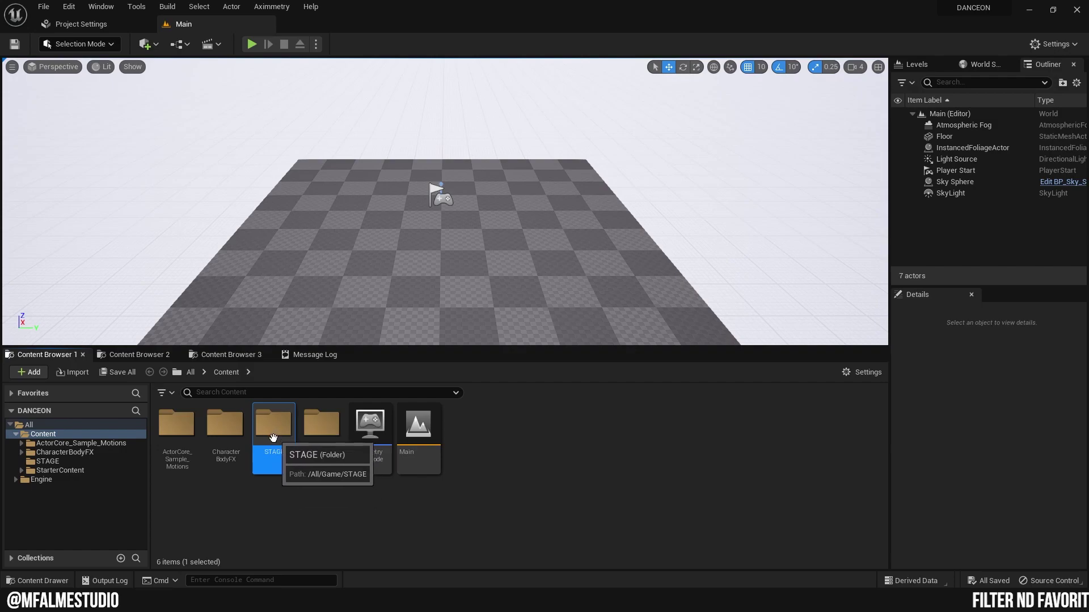
Step: Add a Level asset named DANCEON in Content, then open and save it
{"action": "right_click", "coordinate": [509, 429]}
{"action": "left_click", "coordinate": [534, 139]}
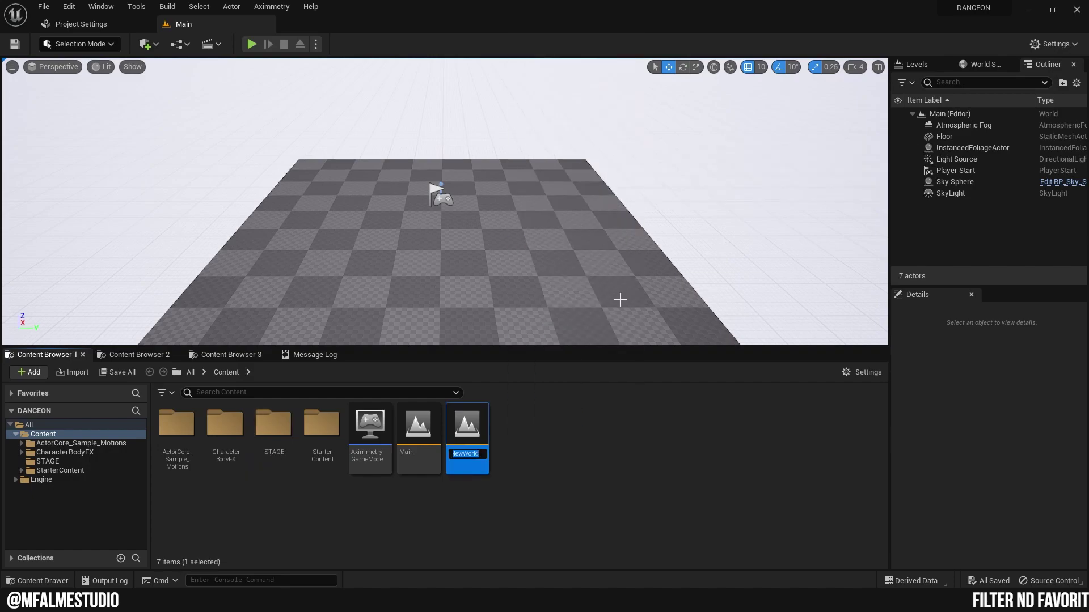
{"action": "type", "text": "DANCEON"}
{"action": "key", "text": "Return"}
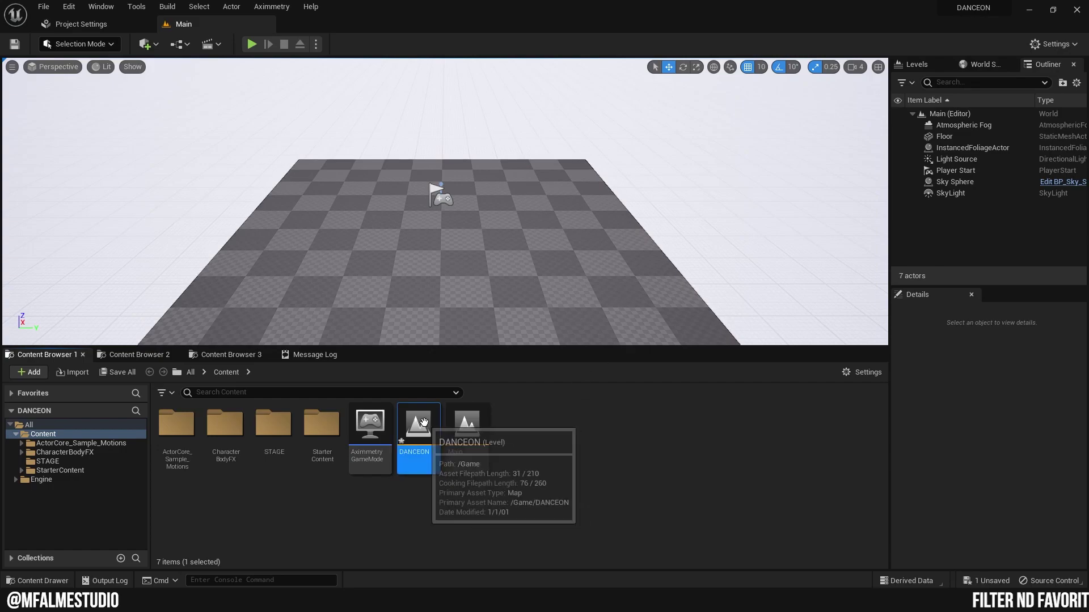
{"action": "double_click", "coordinate": [425, 423]}
{"action": "left_click", "coordinate": [577, 428]}
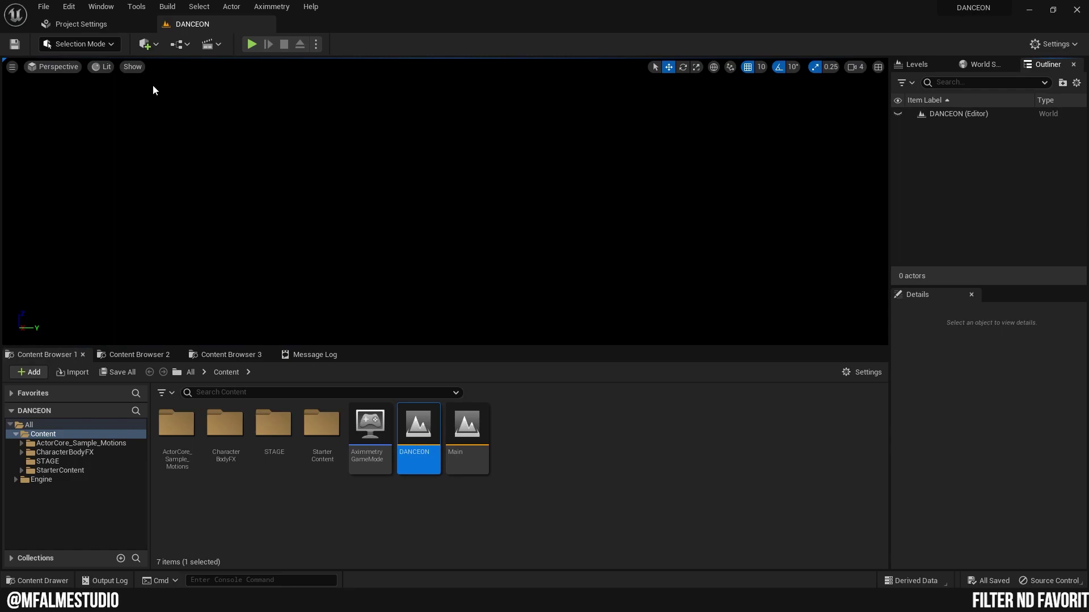
Step: Set DANCEON as Editor Startup Map and Game Default Map, then search settings for 'stenci'
{"action": "left_click", "coordinate": [80, 24]}
{"action": "left_click", "coordinate": [55, 136]}
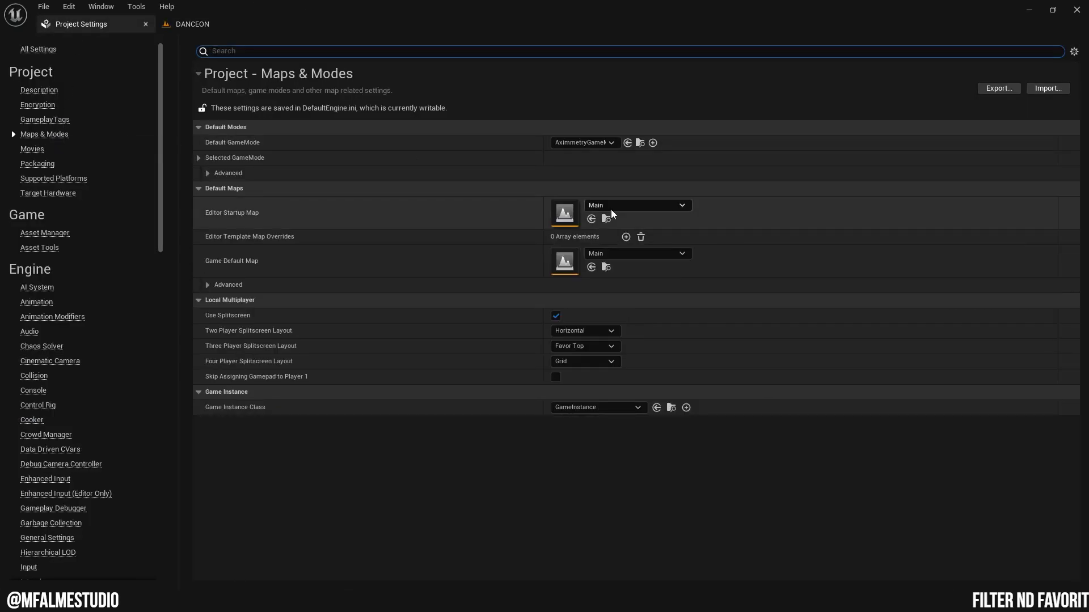
{"action": "left_click", "coordinate": [672, 208]}
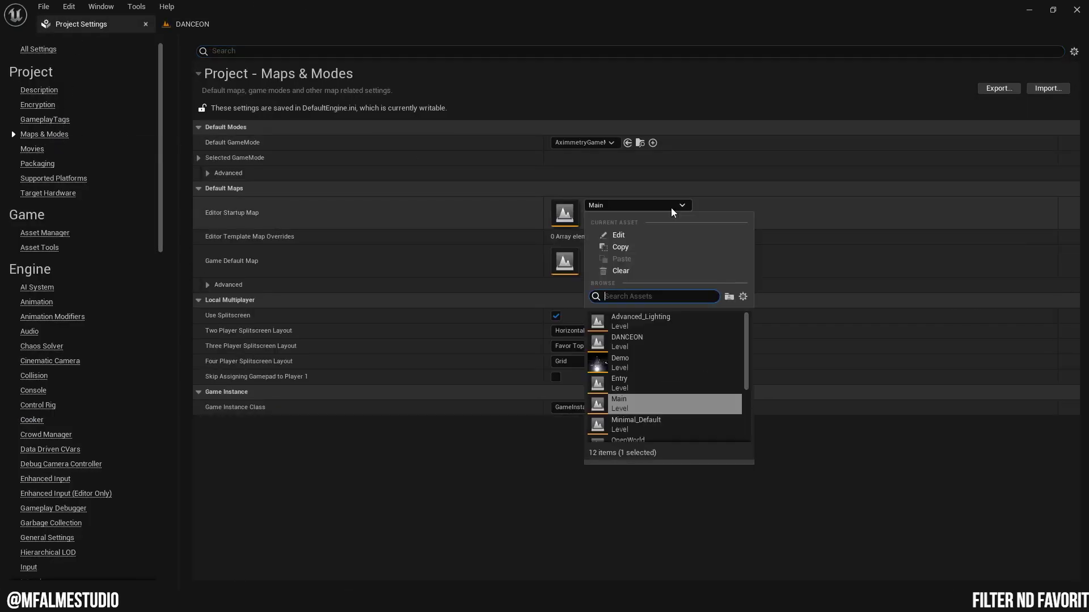
{"action": "left_click", "coordinate": [647, 342]}
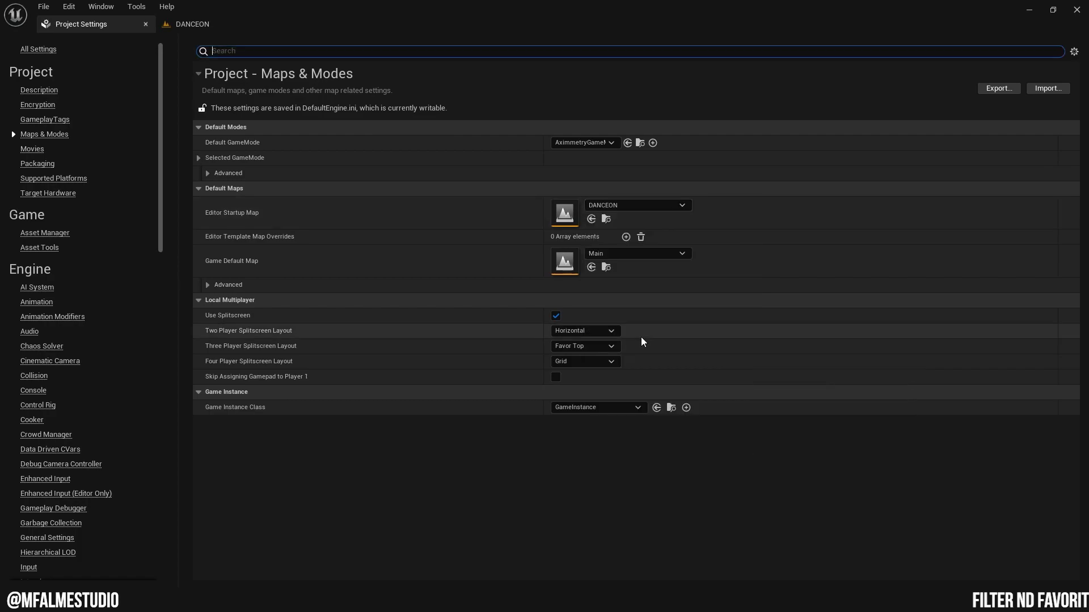
{"action": "left_click", "coordinate": [666, 254]}
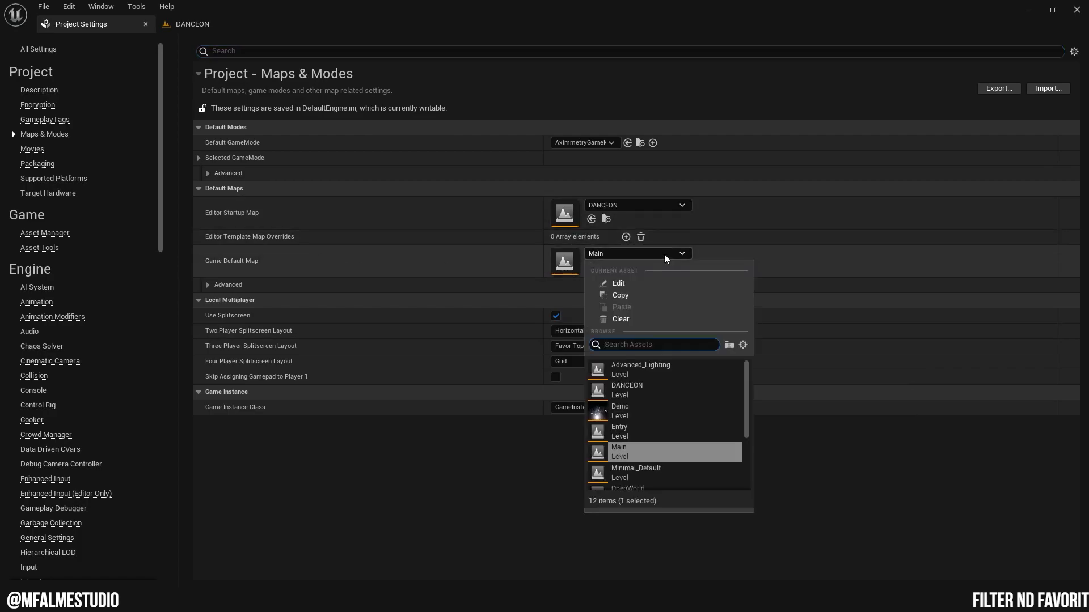
{"action": "left_click", "coordinate": [652, 392]}
{"action": "left_click", "coordinate": [254, 52]}
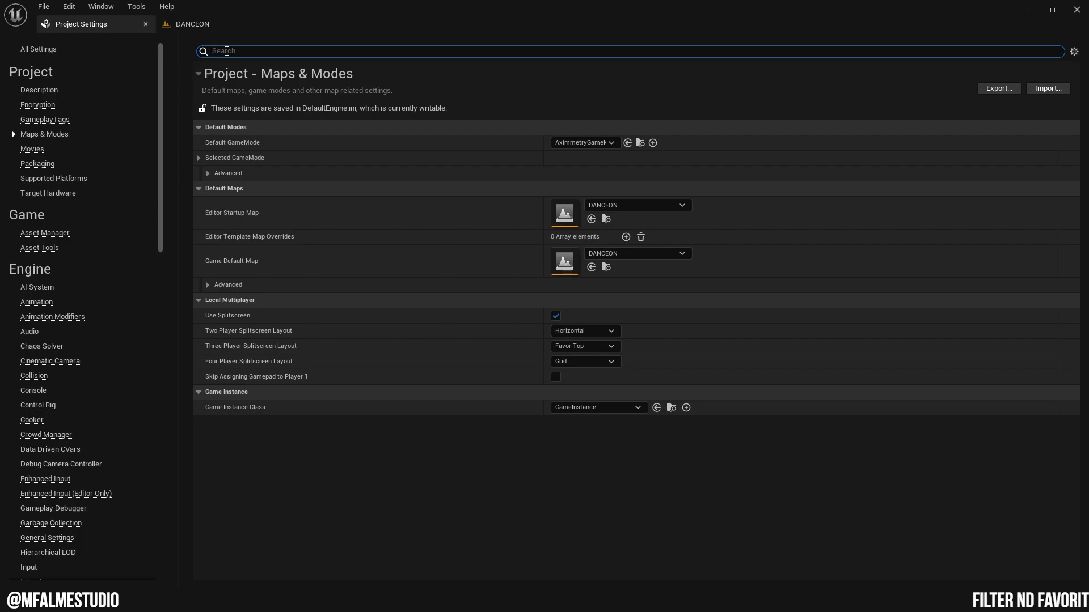
{"action": "type", "text": "stenci"}
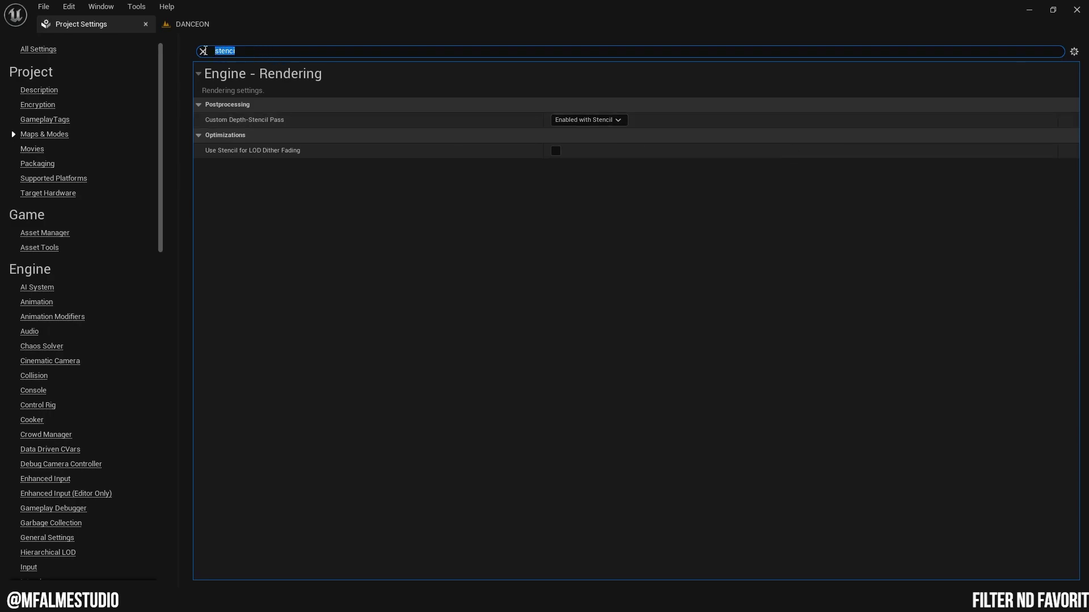
Step: Search Project Settings for 'generate mesh d', confirm Generate Mesh Distance Fields is ticked, and return to DANCEON
{"action": "type", "text": "gener"}
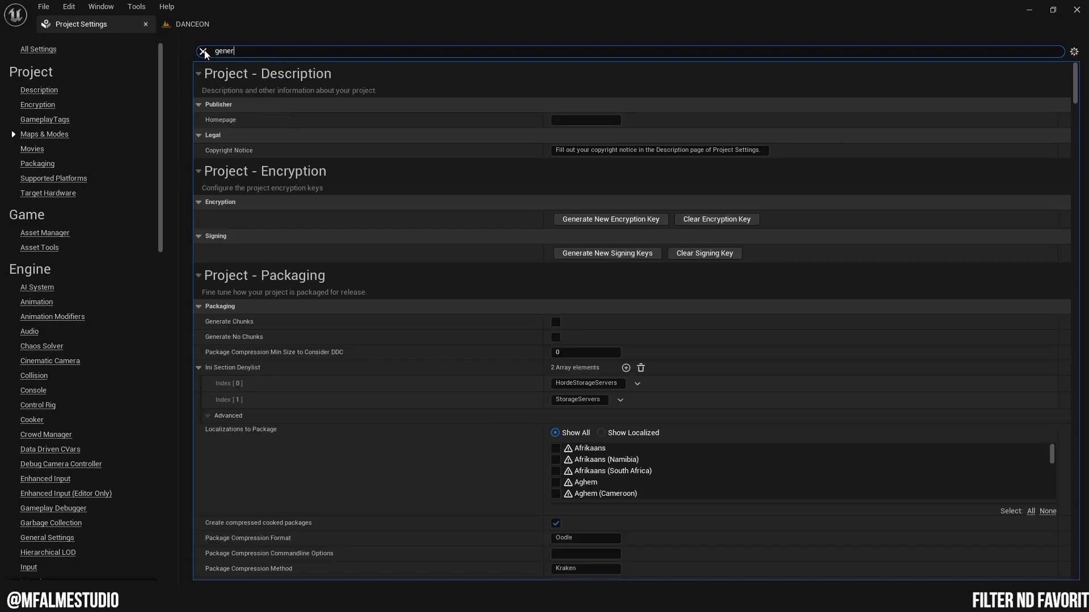
{"action": "type", "text": "ate me"}
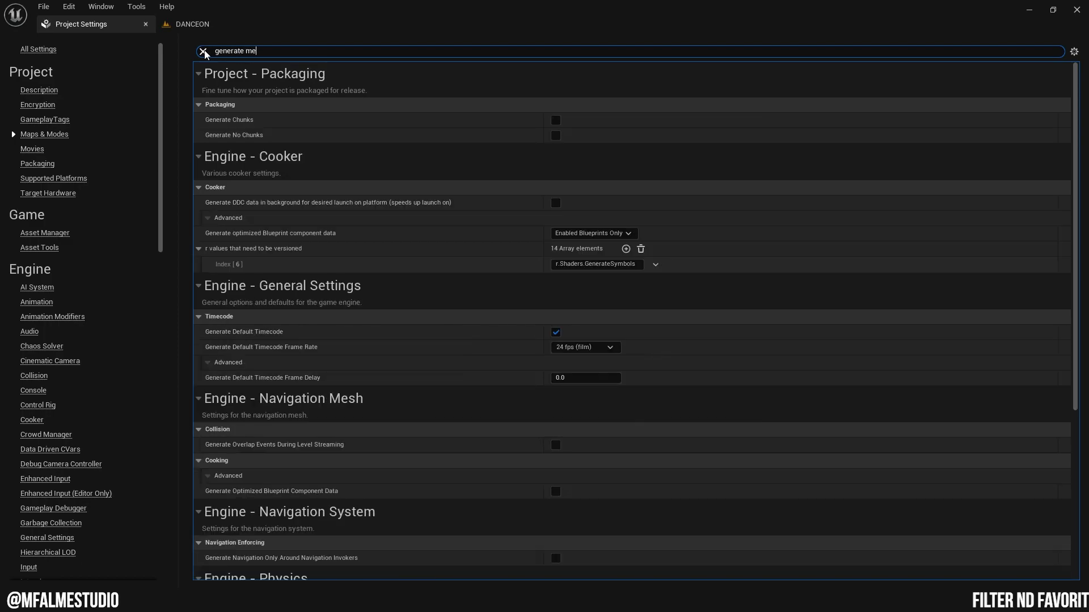
{"action": "type", "text": "sh d"}
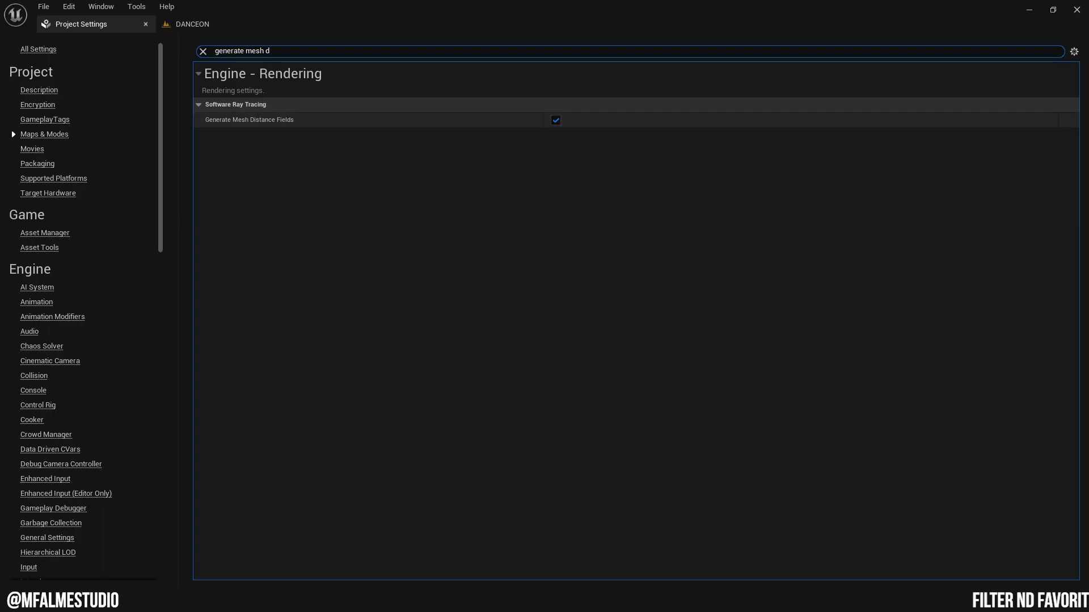
{"action": "left_click", "coordinate": [192, 24]}
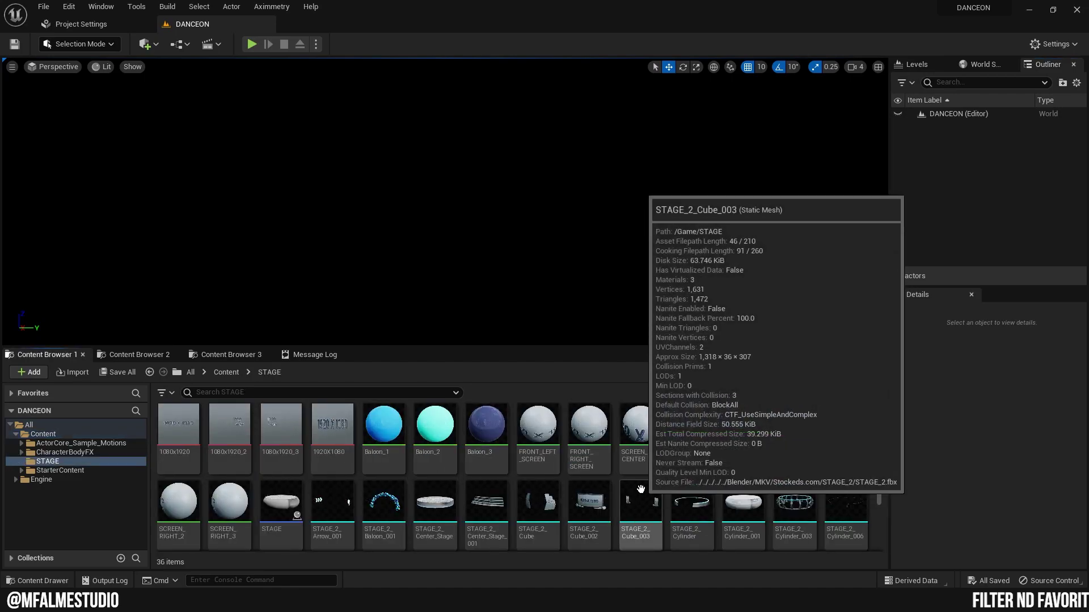
Step: Place the STAGE asset in the level at world origin (Location 0) and frame it
{"action": "scroll", "coordinate": [642, 493], "scroll_direction": "down", "scroll_amount": 3}
{"action": "left_click_drag", "start_coordinate": [281, 431], "coordinate": [333, 261]}
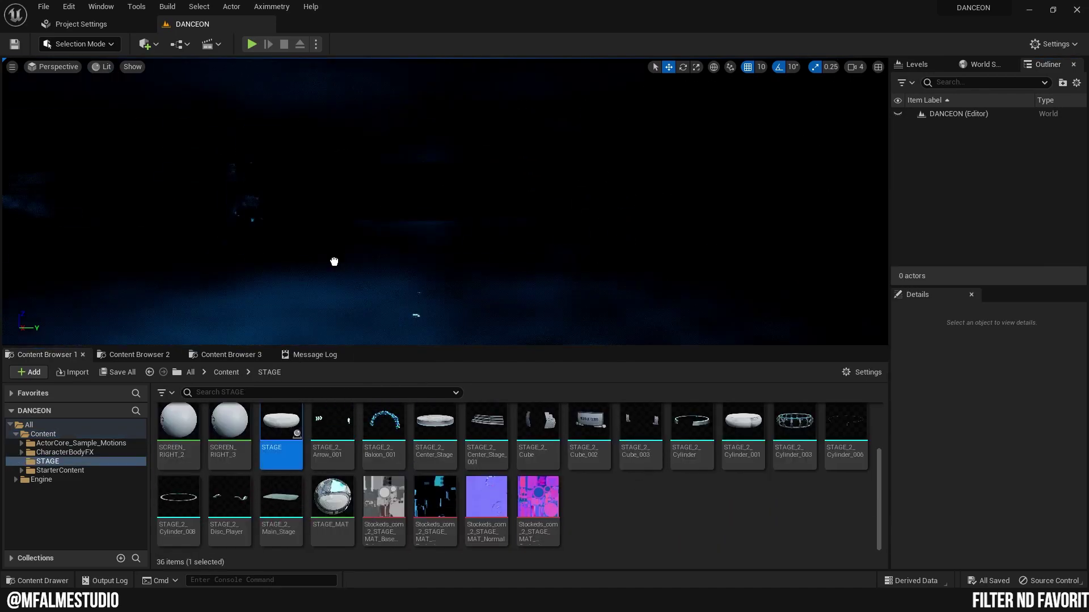
{"action": "left_click", "coordinate": [1069, 435]}
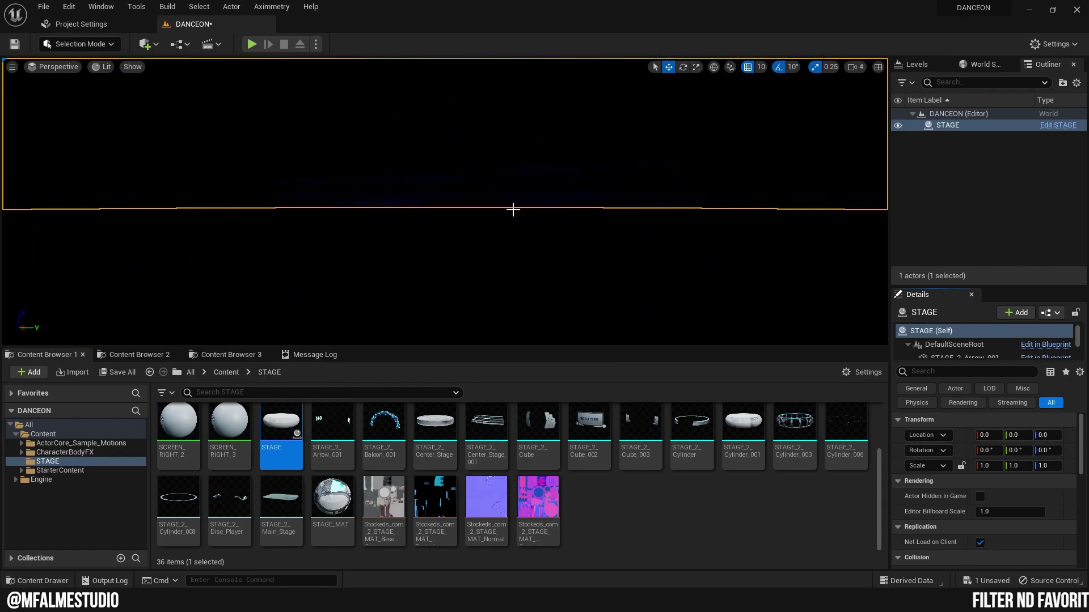
{"action": "right_click_drag", "start_coordinate": [446, 201], "coordinate": [397, 204]}
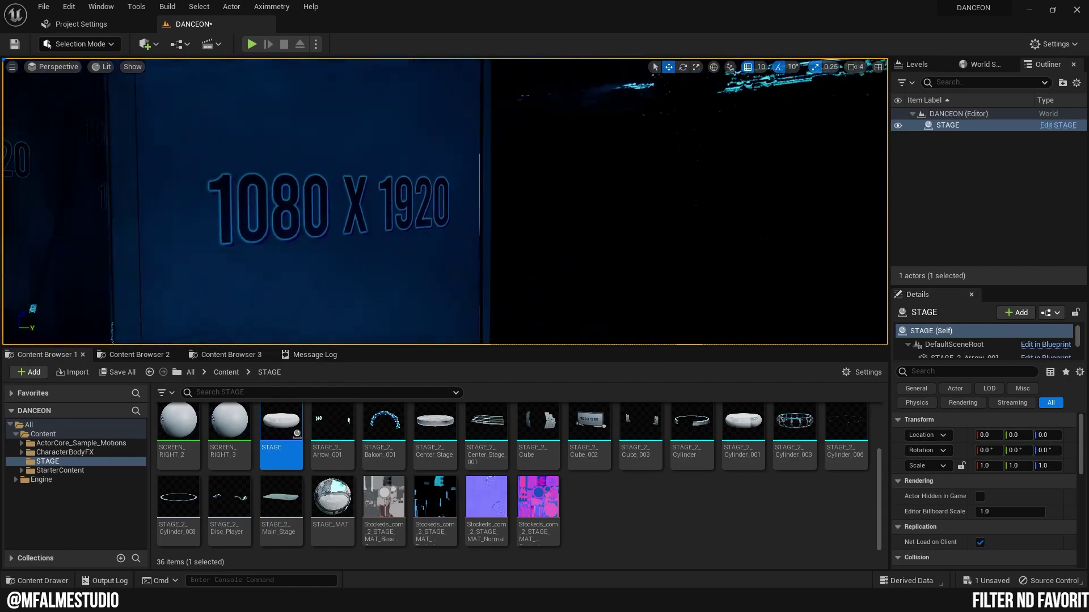
{"action": "right_click_drag", "start_coordinate": [247, 137], "coordinate": [247, 138]}
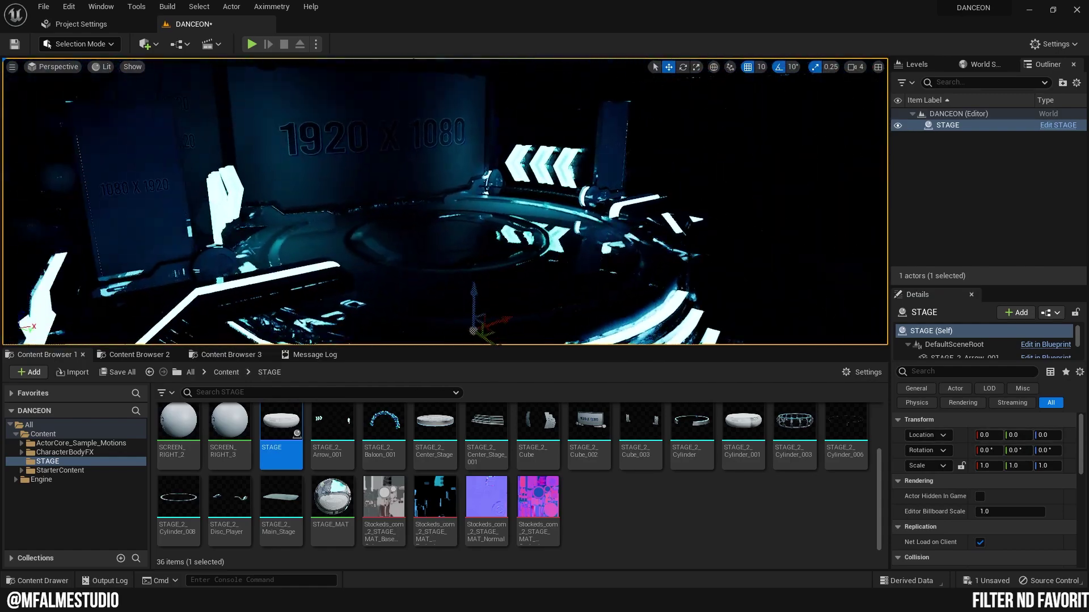
Step: Add a Point Light above the stage with 200 cd intensity and 5000 attenuation radius
{"action": "left_click", "coordinate": [154, 44]}
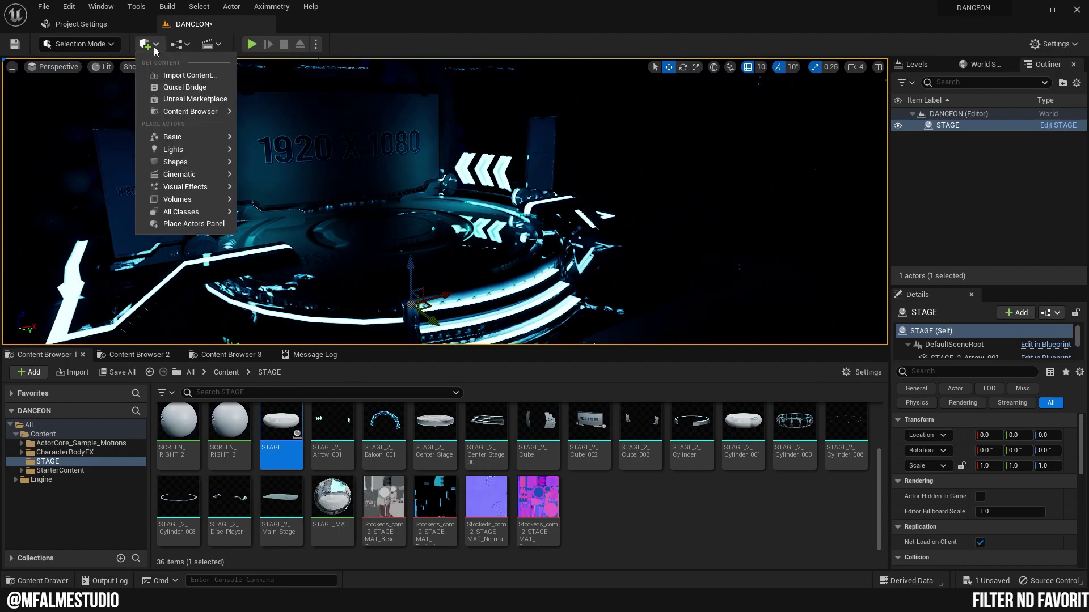
{"action": "mouse_move", "coordinate": [190, 149]}
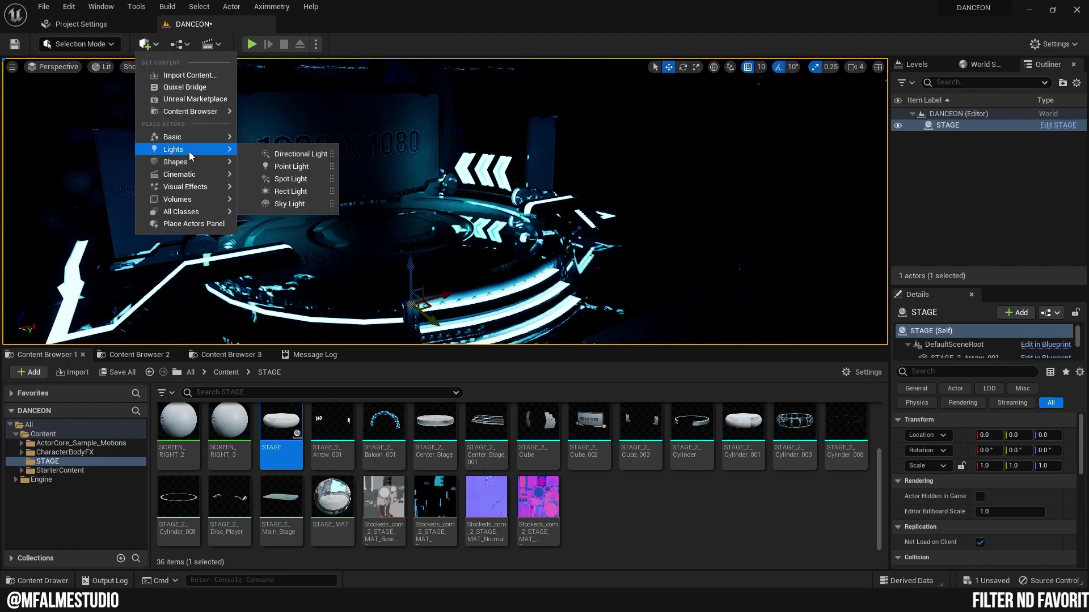
{"action": "left_click", "coordinate": [299, 166]}
{"action": "left_click_drag", "start_coordinate": [473, 210], "coordinate": [503, 104]}
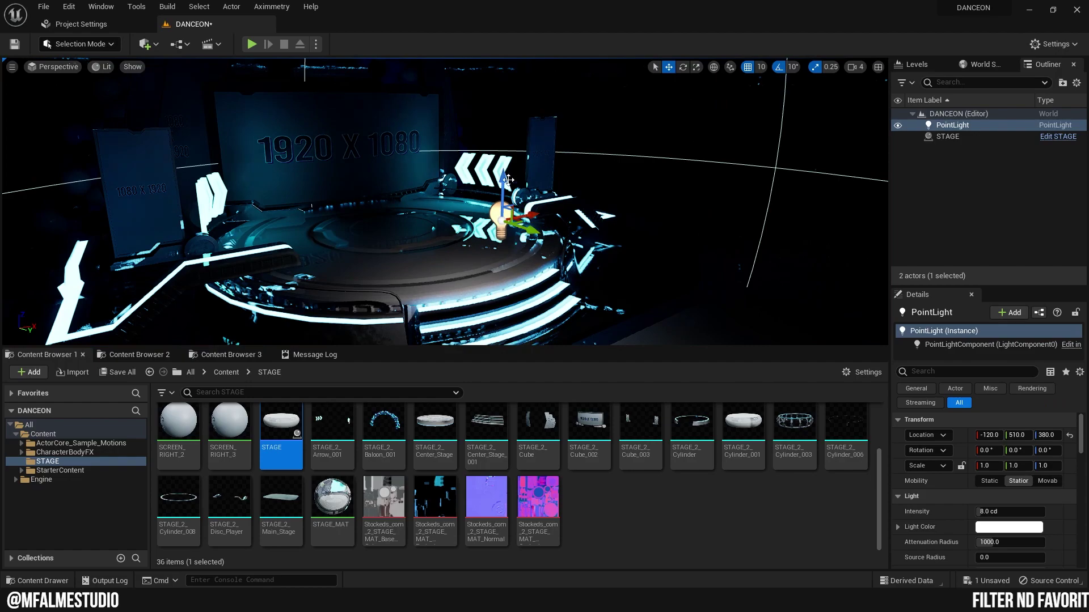
{"action": "left_click", "coordinate": [1010, 512]}
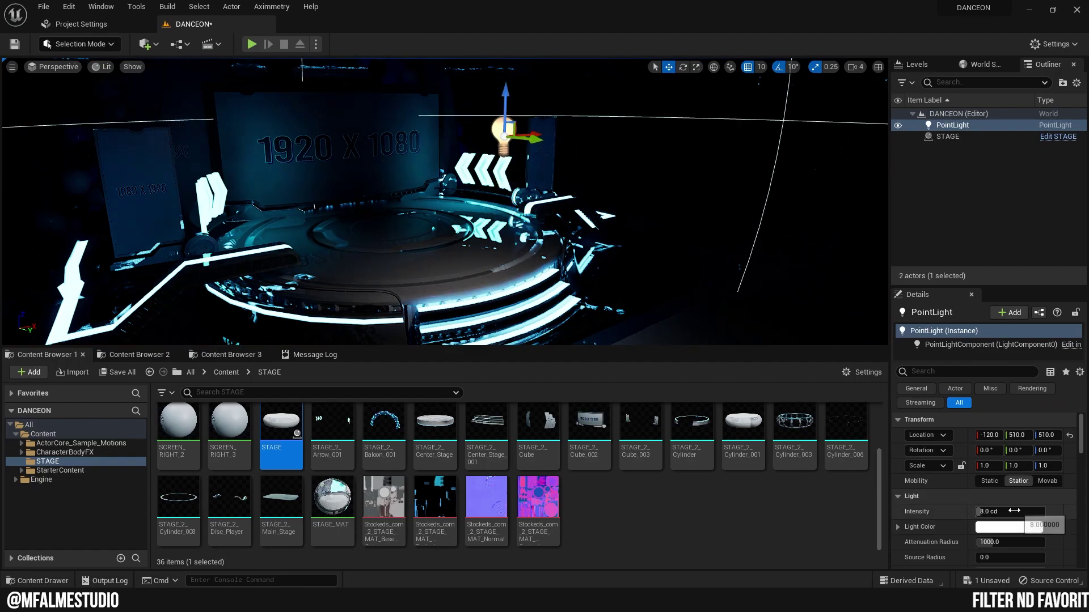
{"action": "type", "text": "200"}
{"action": "key", "text": "Return"}
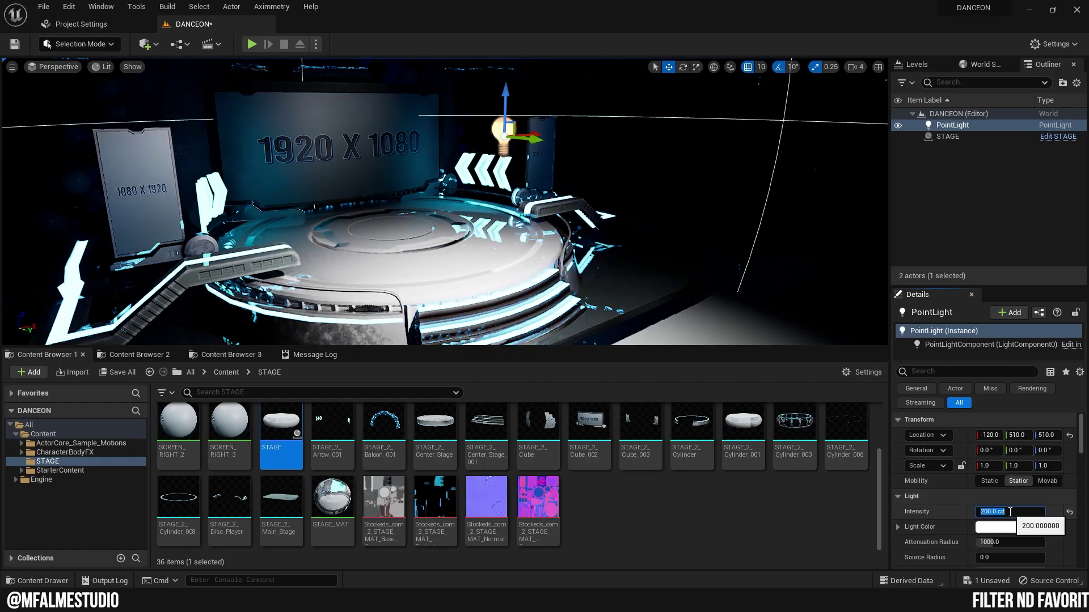
{"action": "left_click", "coordinate": [986, 543]}
{"action": "type", "text": "5000"}
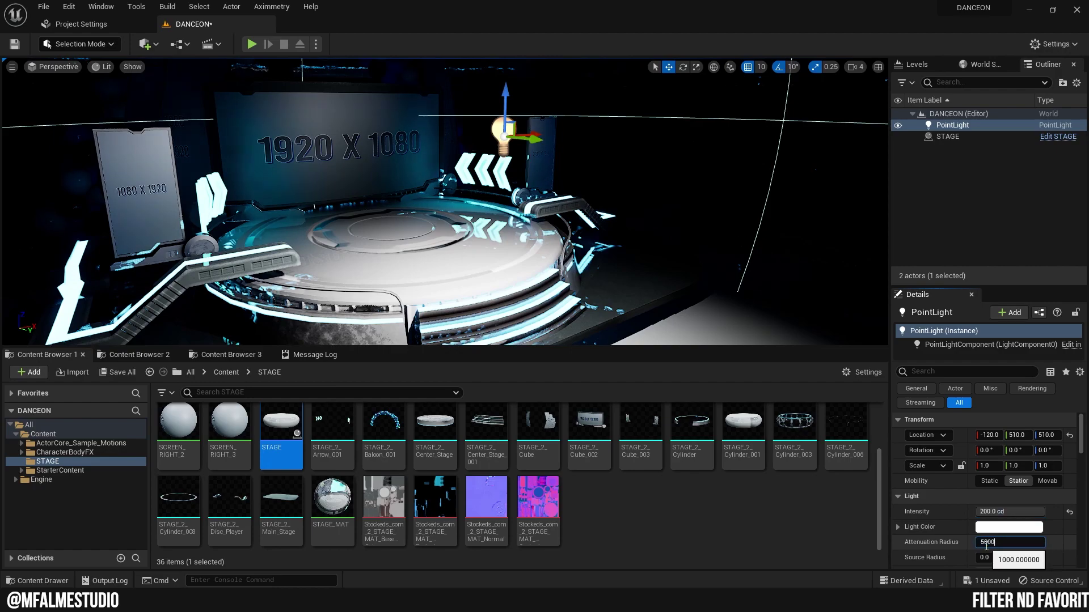
{"action": "key", "text": "Return"}
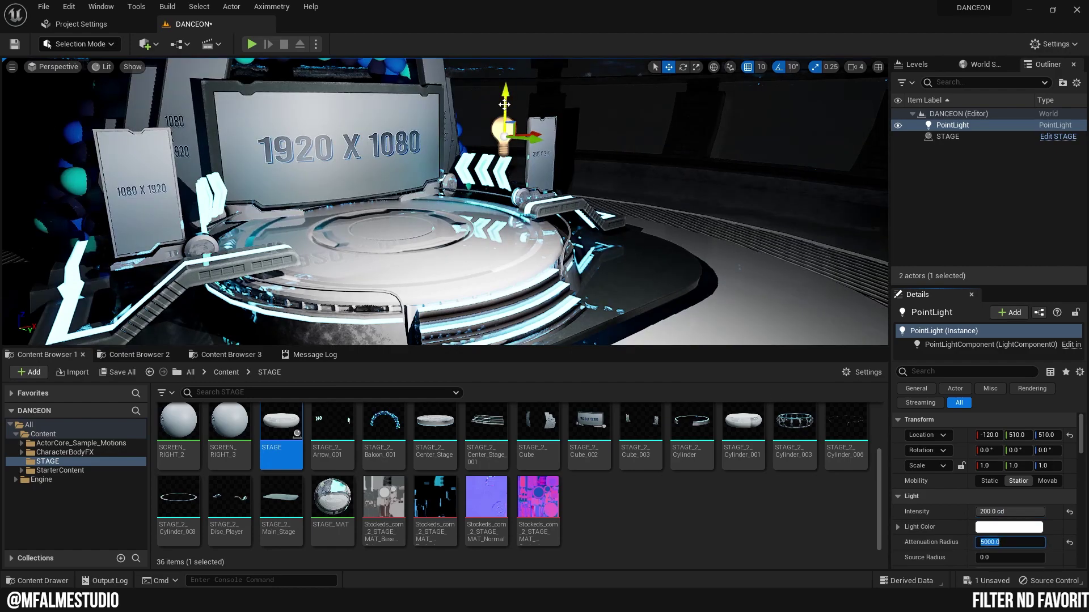
Step: Reposition the point light higher and further back over the stage
{"action": "left_click_drag", "start_coordinate": [504, 104], "coordinate": [504, 91]}
{"action": "right_click_drag", "start_coordinate": [504, 91], "coordinate": [459, 135]}
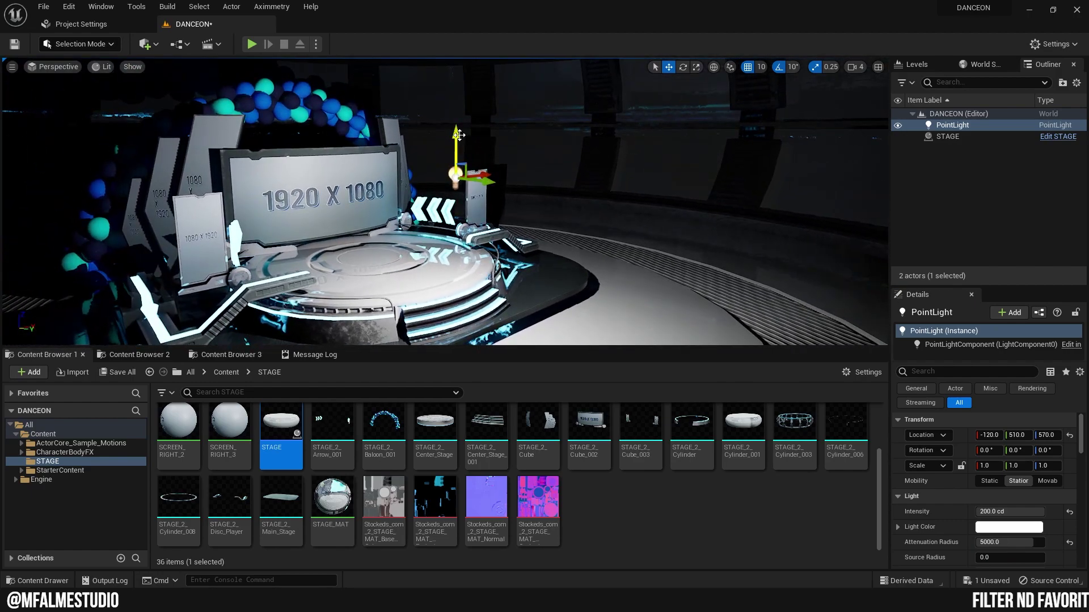
{"action": "left_click_drag", "start_coordinate": [459, 135], "coordinate": [512, 177]}
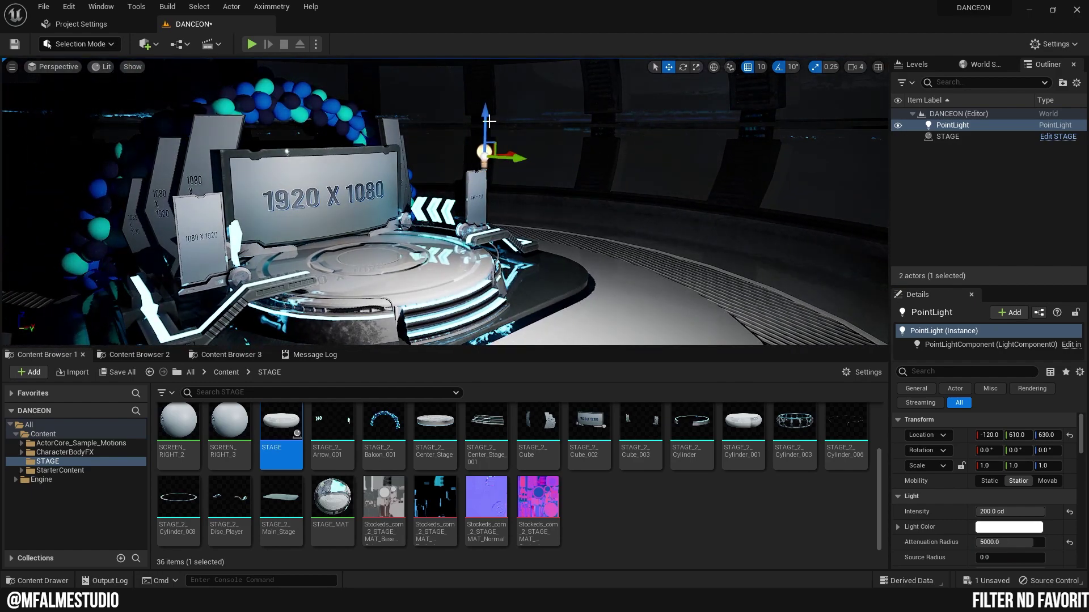
{"action": "left_click_drag", "start_coordinate": [489, 120], "coordinate": [486, 126]}
Step: In Content > ActorCore_Sample_Motions > Dummy_Female, create a Character Blueprint Class named BP_Dancer
{"action": "left_click", "coordinate": [224, 372]}
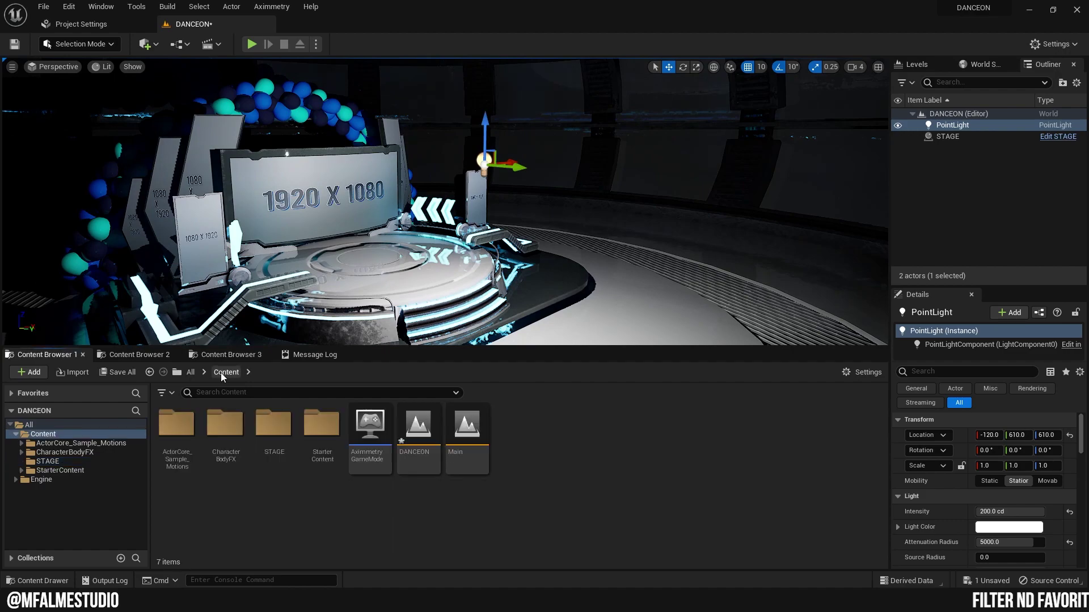
{"action": "double_click", "coordinate": [183, 431]}
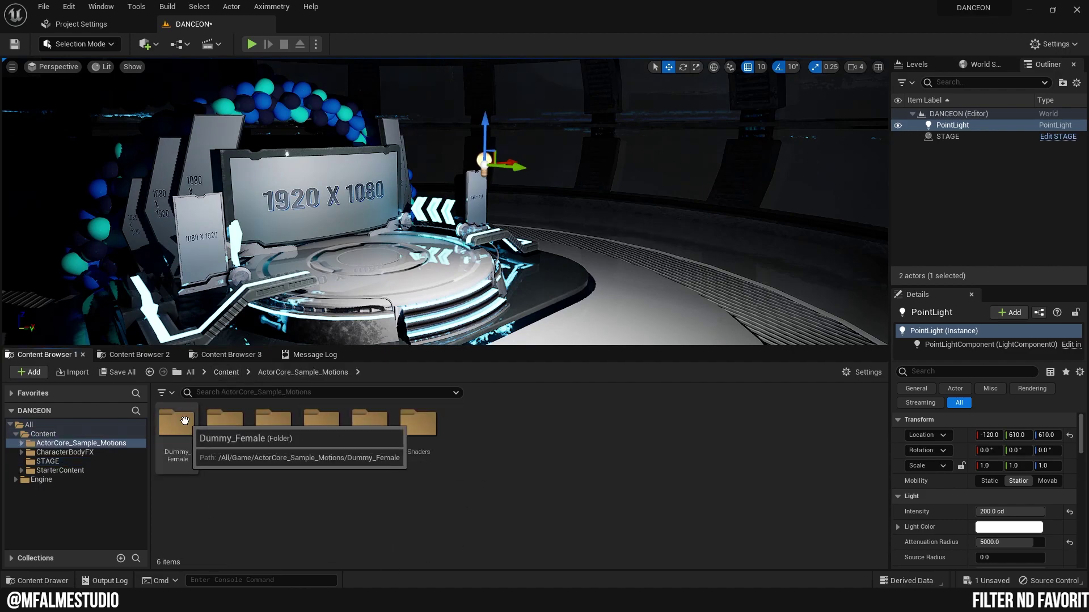
{"action": "double_click", "coordinate": [184, 420]}
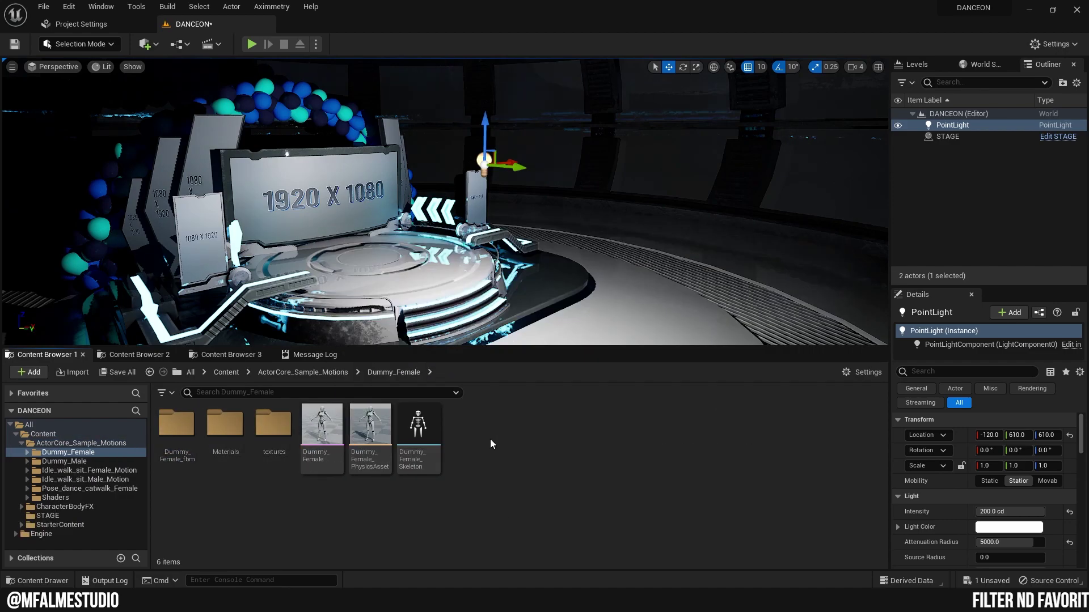
{"action": "right_click", "coordinate": [491, 444]}
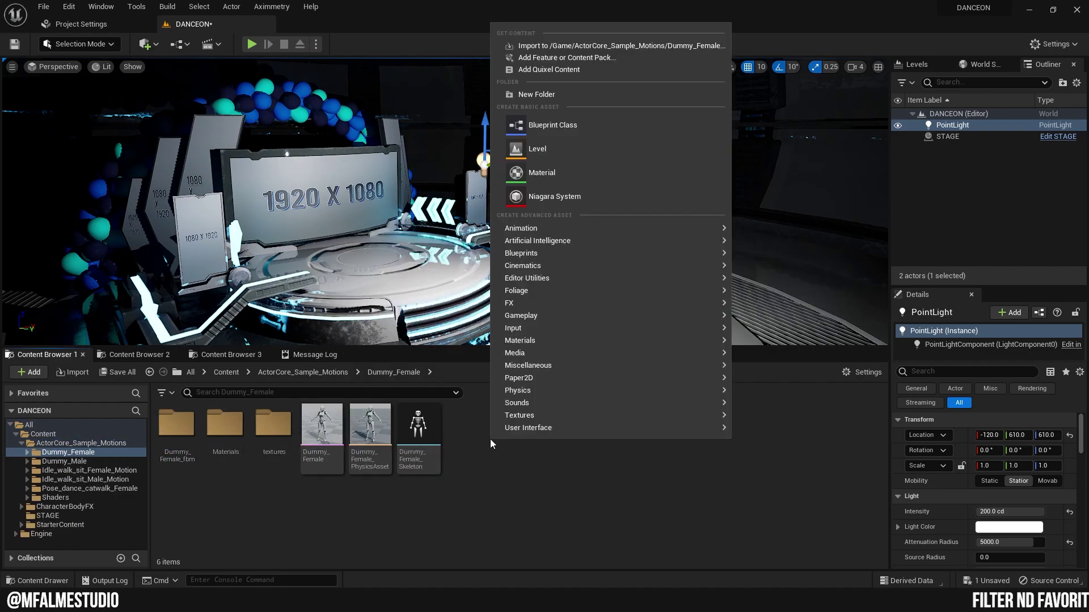
{"action": "left_click", "coordinate": [558, 126]}
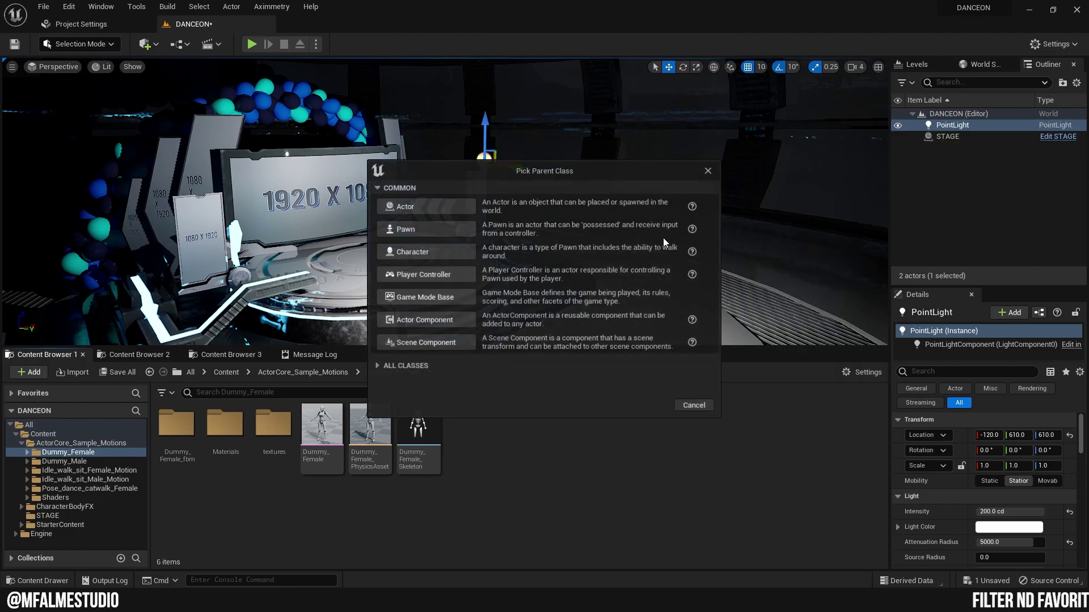
{"action": "left_click", "coordinate": [425, 252]}
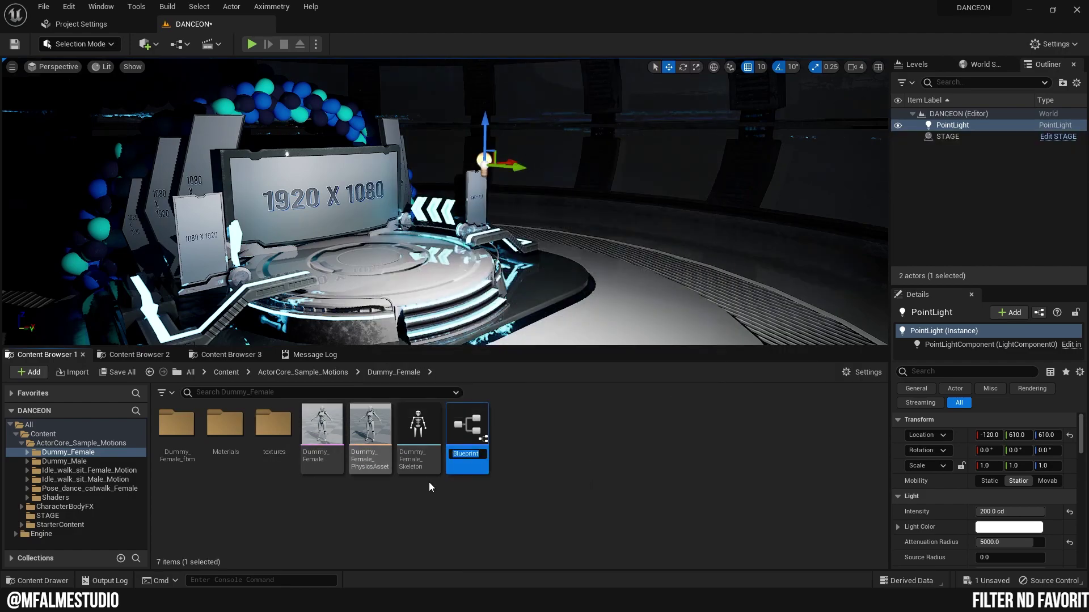
{"action": "type", "text": "B"}
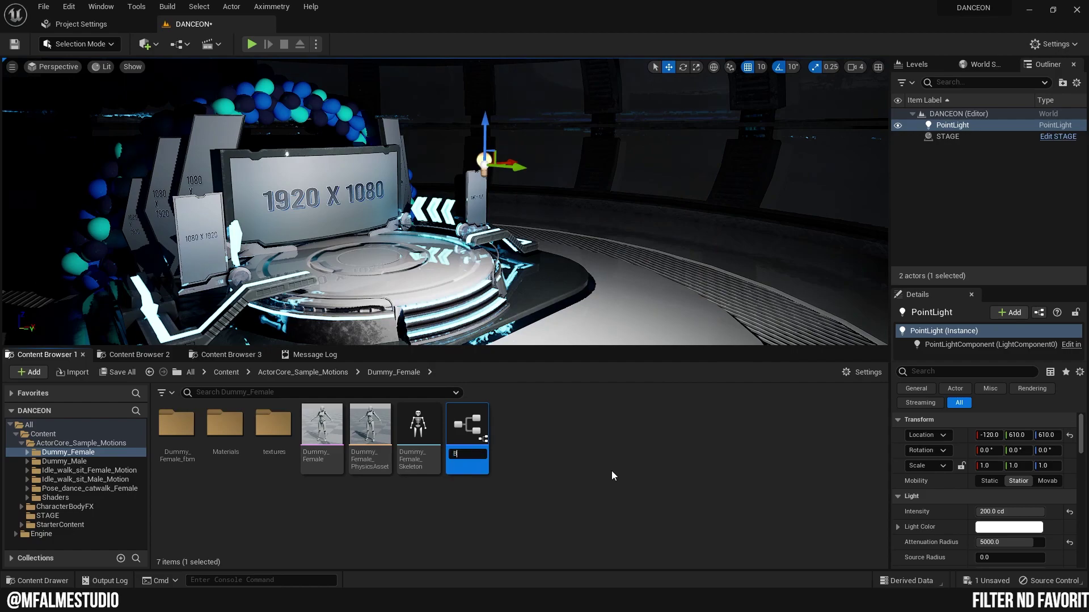
{"action": "type", "text": "P_Dancer"}
{"action": "key", "text": "Return"}
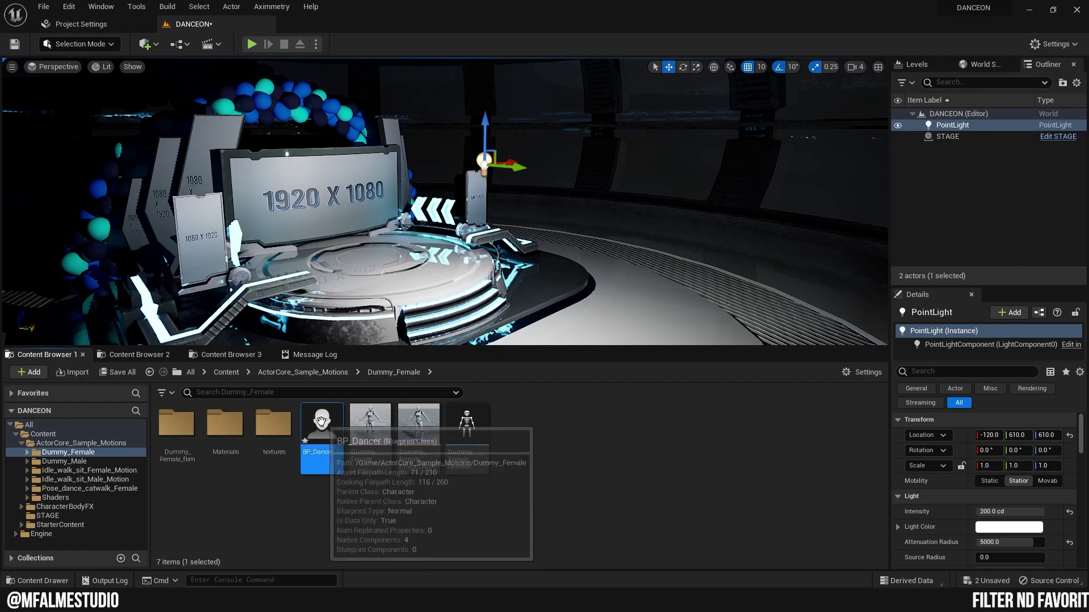
Step: In BP_Dancer, add the Dummy_Female mesh component and lower it to Z -90
{"action": "double_click", "coordinate": [320, 421]}
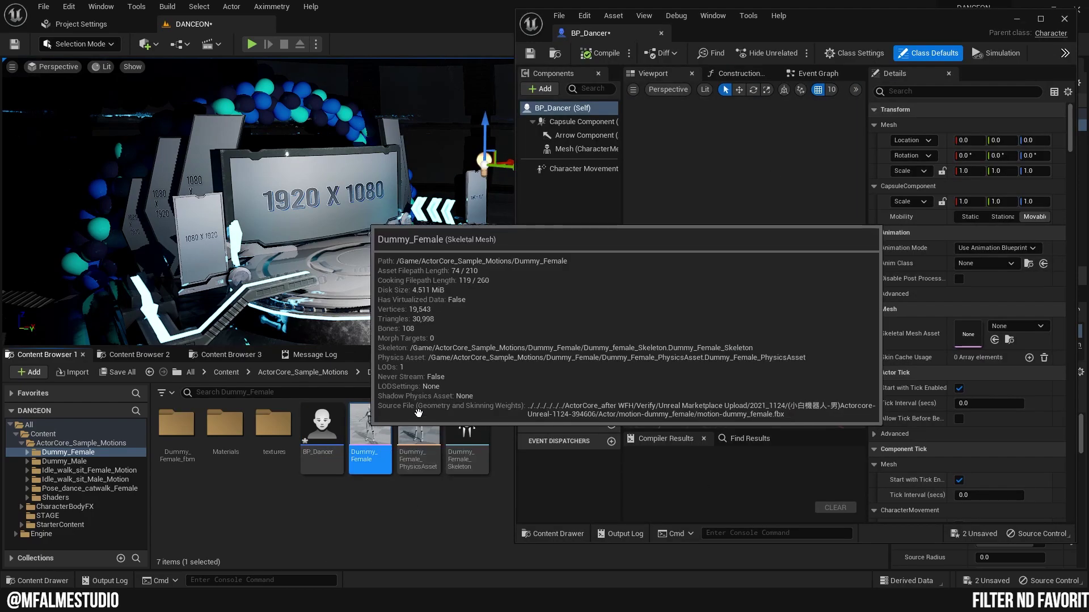
{"action": "left_click_drag", "start_coordinate": [418, 412], "coordinate": [583, 227]}
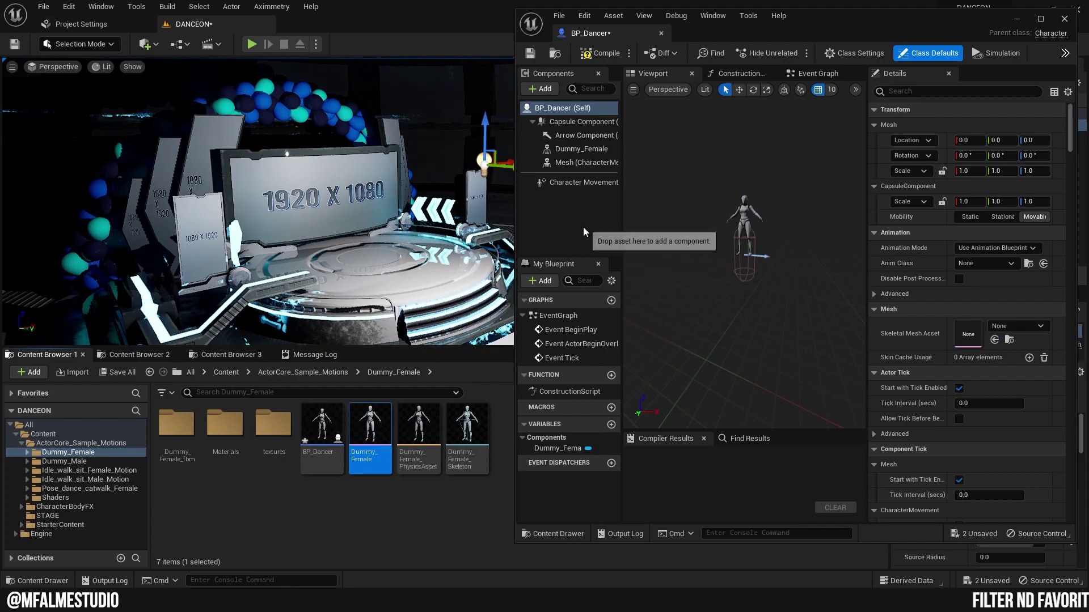
{"action": "left_click", "coordinate": [578, 163]}
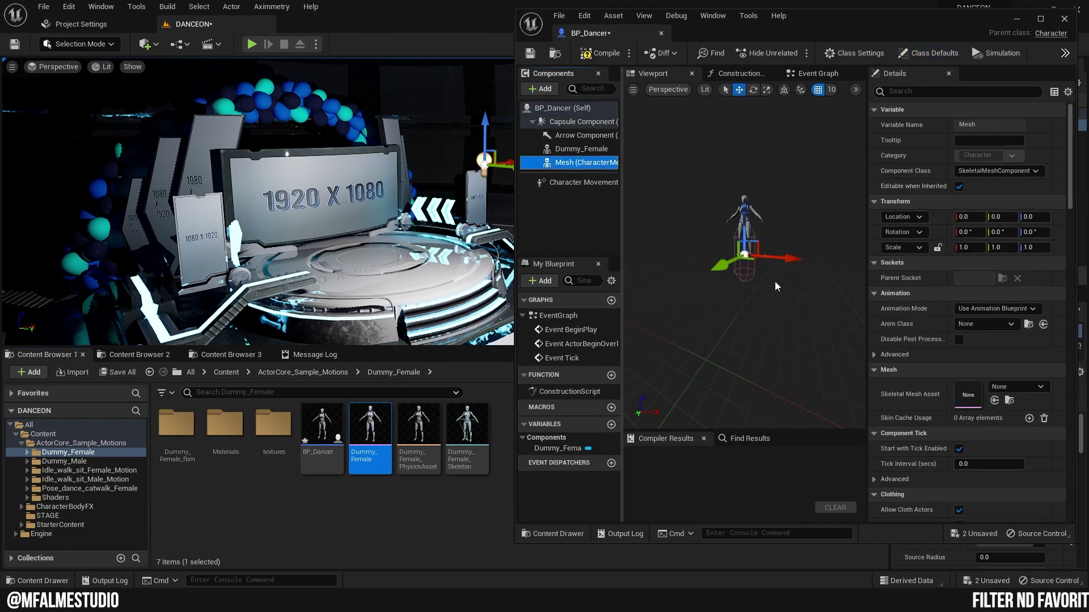
{"action": "scroll", "coordinate": [776, 286], "scroll_direction": "up", "scroll_amount": 5}
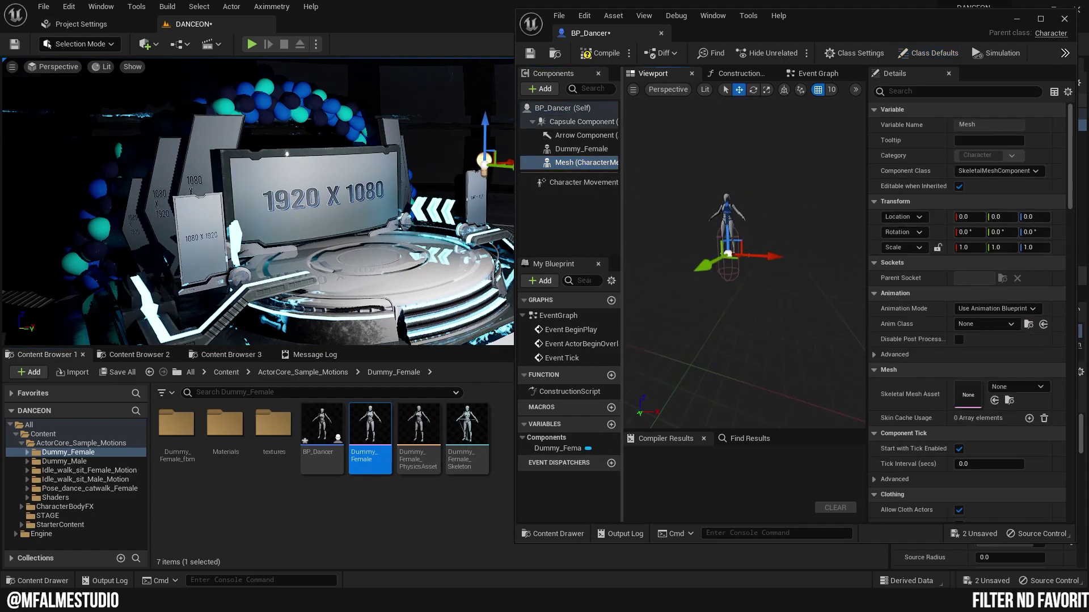
{"action": "left_click", "coordinate": [601, 149]}
{"action": "left_click_drag", "start_coordinate": [736, 229], "coordinate": [736, 334]}
{"action": "right_click_drag", "start_coordinate": [736, 335], "coordinate": [698, 295]}
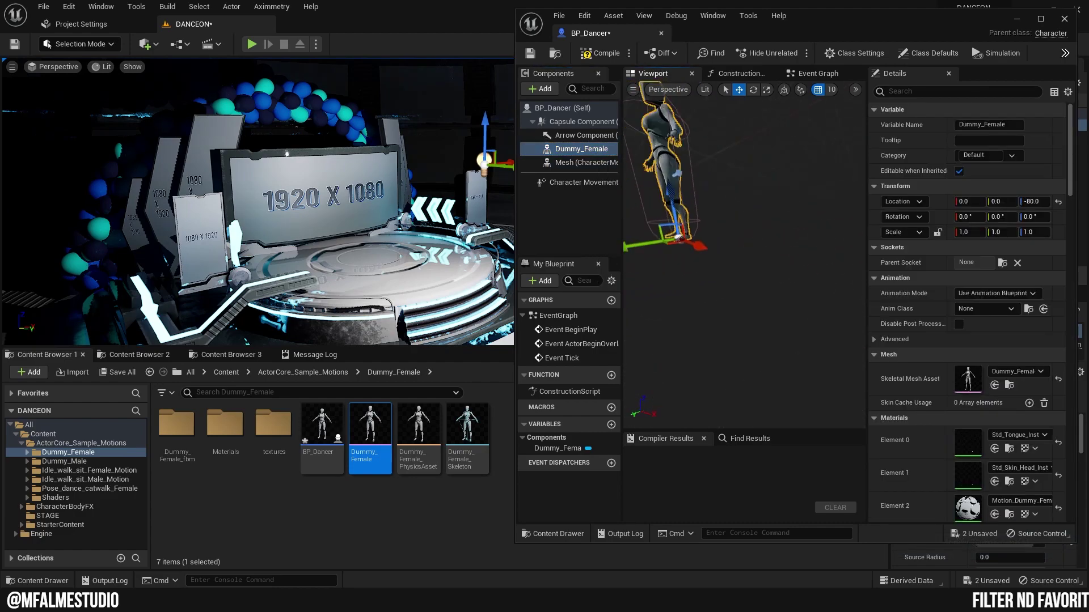
{"action": "key", "text": "f"}
{"action": "scroll", "coordinate": [771, 199], "scroll_direction": "up", "scroll_amount": 5}
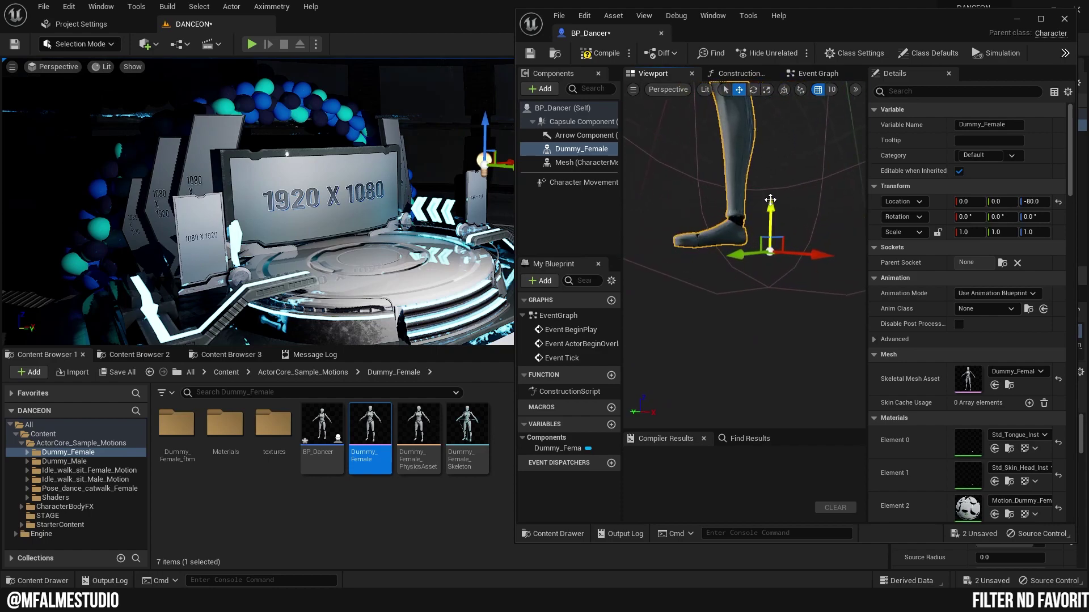
{"action": "left_click_drag", "start_coordinate": [772, 210], "coordinate": [773, 234]}
{"action": "scroll", "coordinate": [764, 207], "scroll_direction": "down", "scroll_amount": 6}
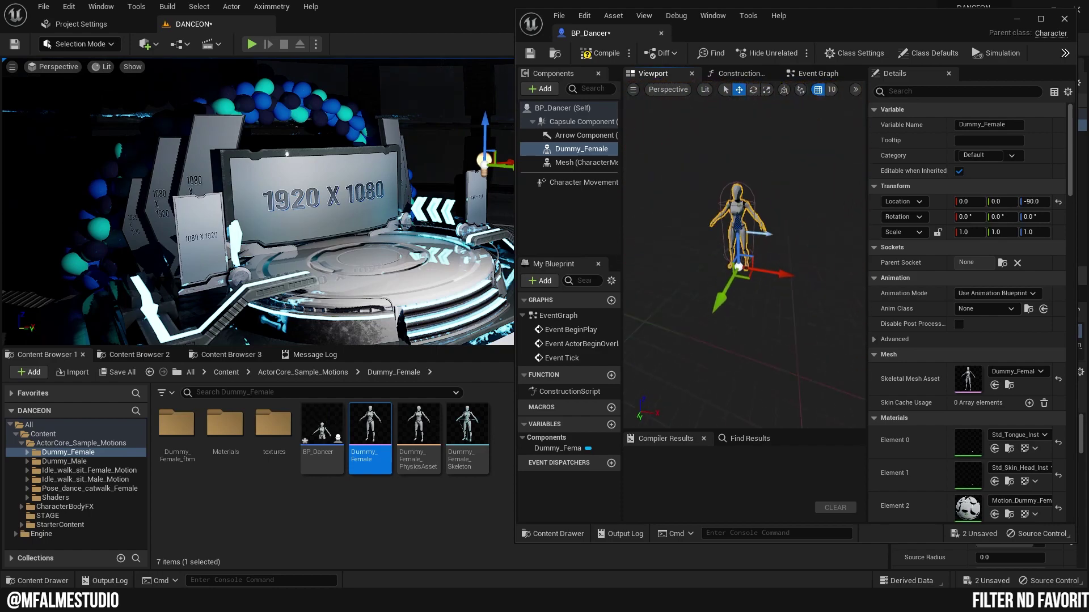
Step: Compile BP_Dancer, place an instance on the stage, and dock the blueprint editor
{"action": "left_click", "coordinate": [599, 53]}
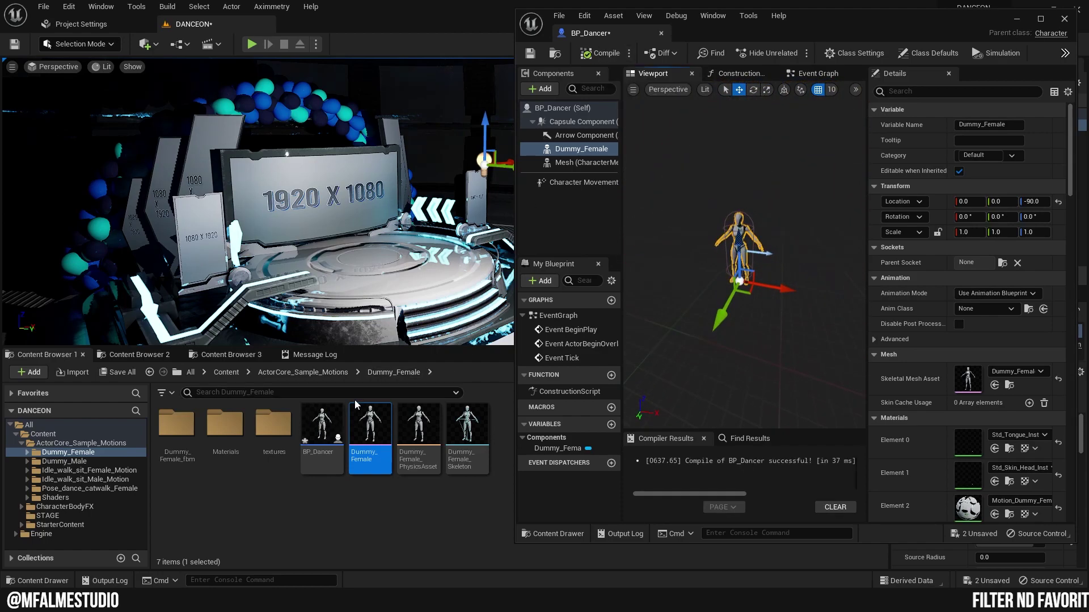
{"action": "left_click_drag", "start_coordinate": [321, 426], "coordinate": [372, 254]}
{"action": "key", "text": "f"}
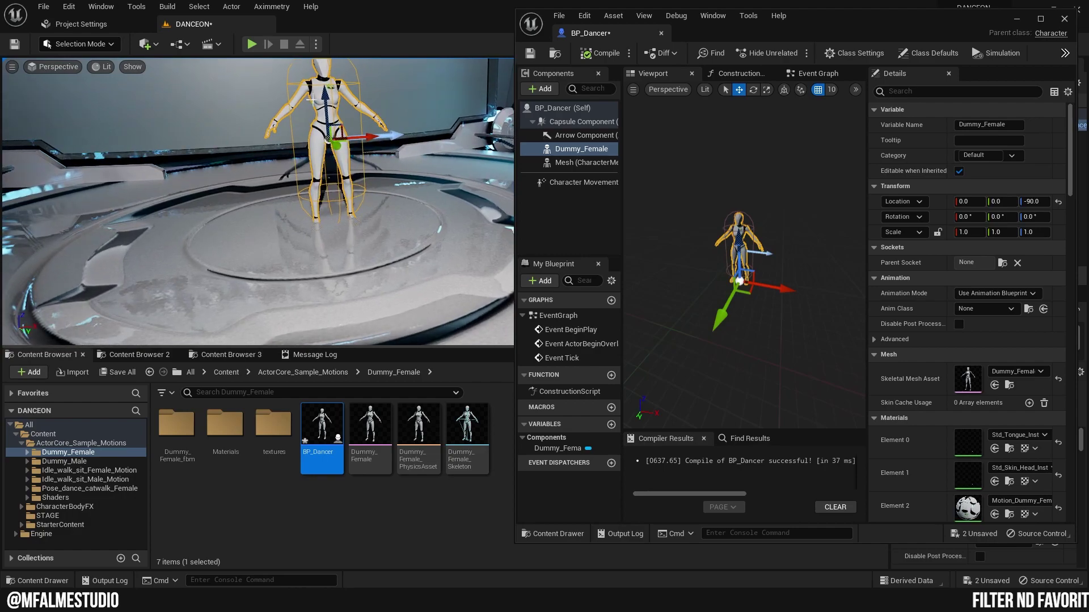
{"action": "key", "text": "f"}
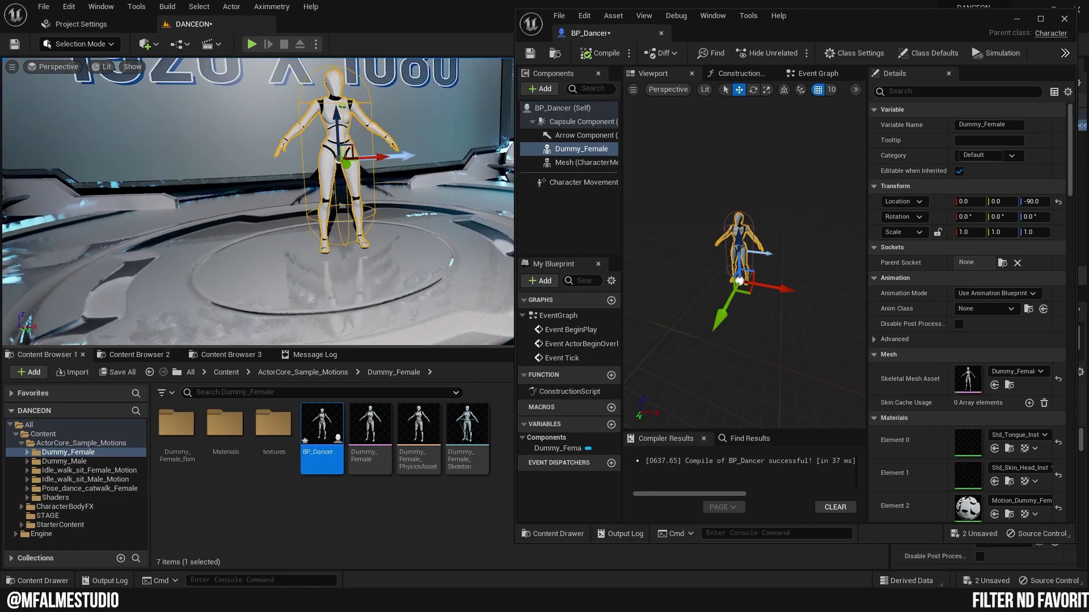
{"action": "left_click", "coordinate": [1017, 18]}
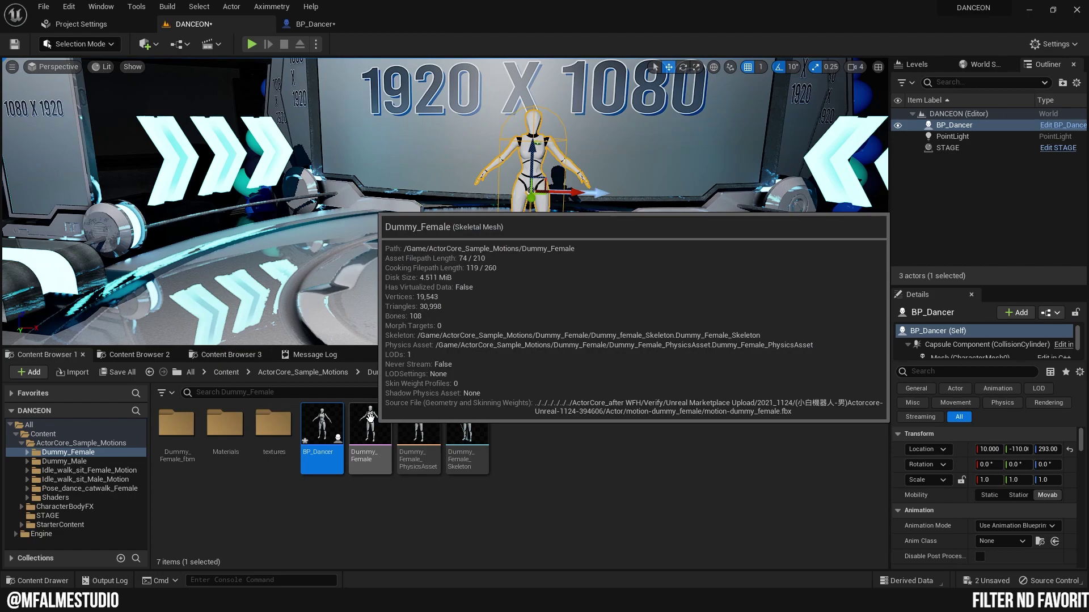
Step: Enable Allow CPUAccess on the Dummy_Female skeletal mesh, save it, and close its editor, accepting the LOD message
{"action": "double_click", "coordinate": [370, 418]}
{"action": "type", "text": "c"}
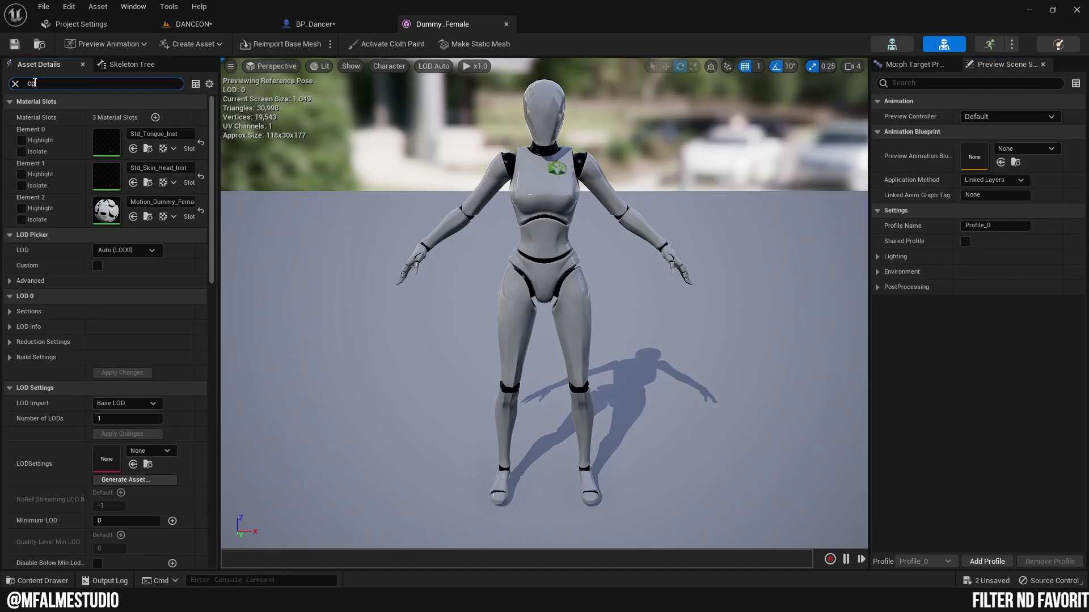
{"action": "type", "text": "u"}
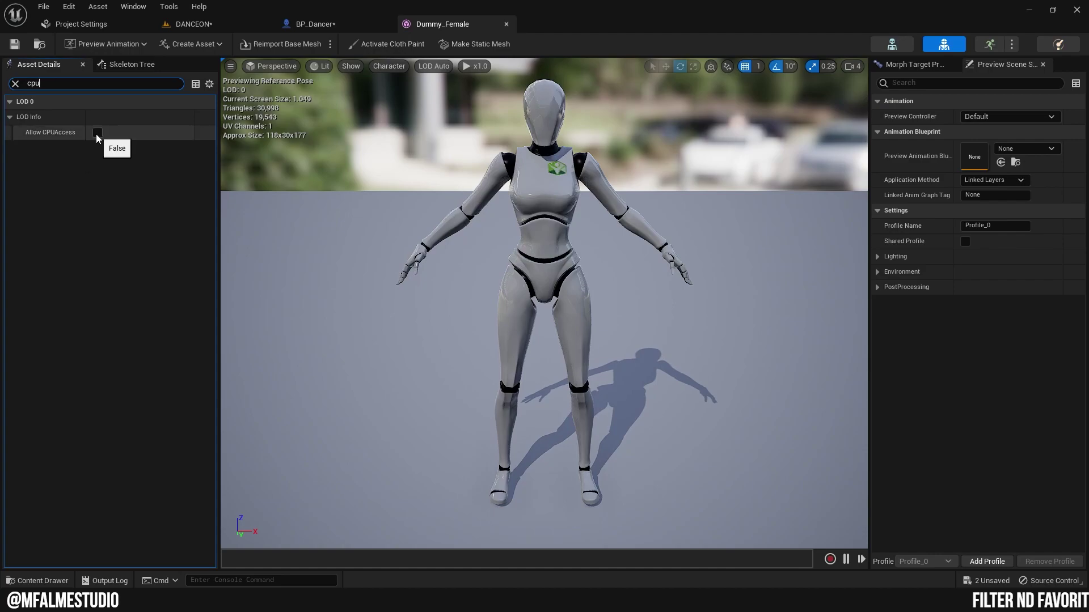
{"action": "left_click", "coordinate": [97, 134]}
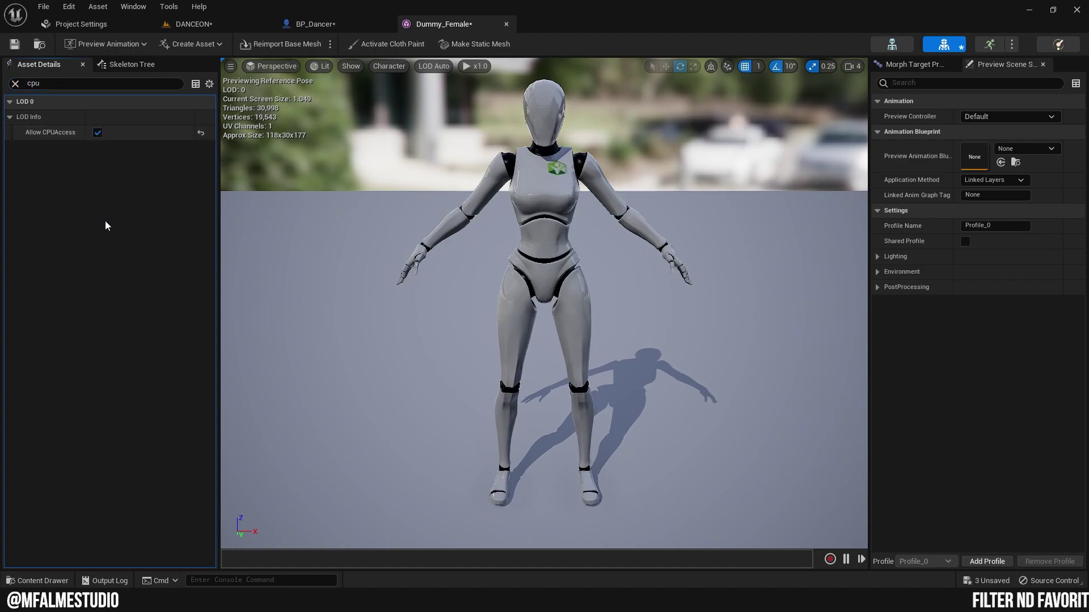
{"action": "left_click", "coordinate": [14, 44]}
{"action": "left_click", "coordinate": [507, 24]}
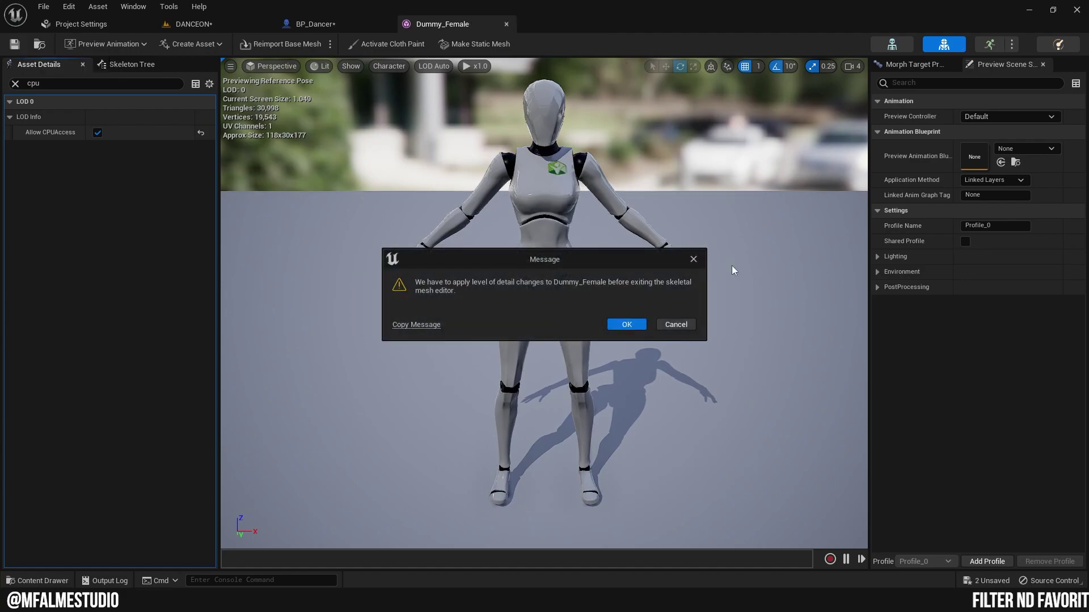
{"action": "left_click", "coordinate": [624, 326]}
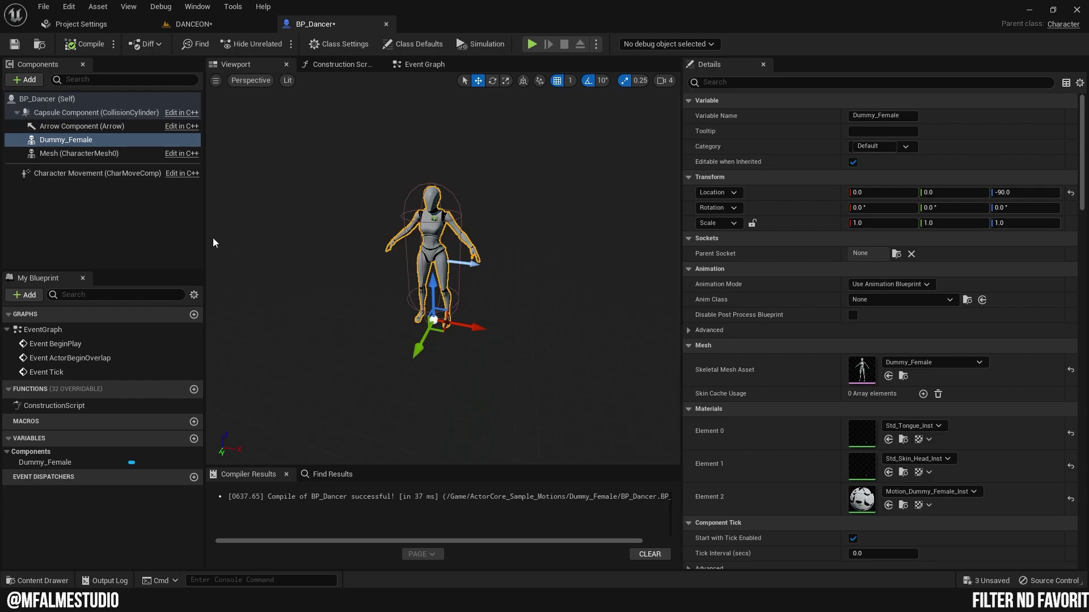
Step: Add a Niagara Particle System Component under Dummy_Female with its default name
{"action": "left_click", "coordinate": [24, 81]}
{"action": "type", "text": "niagara"}
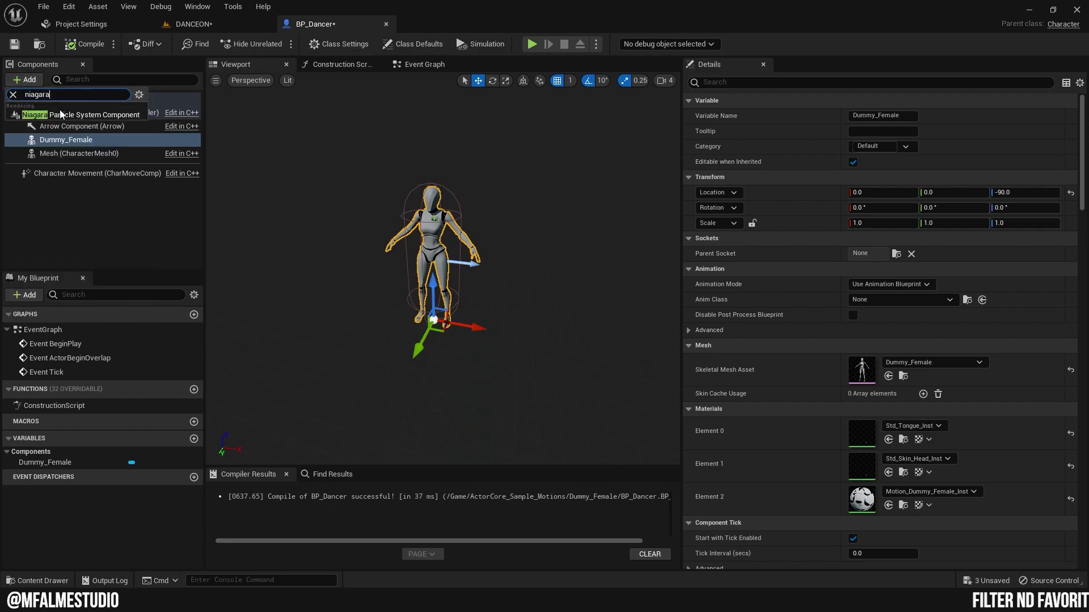
{"action": "left_click", "coordinate": [63, 111]}
{"action": "key", "text": "Return"}
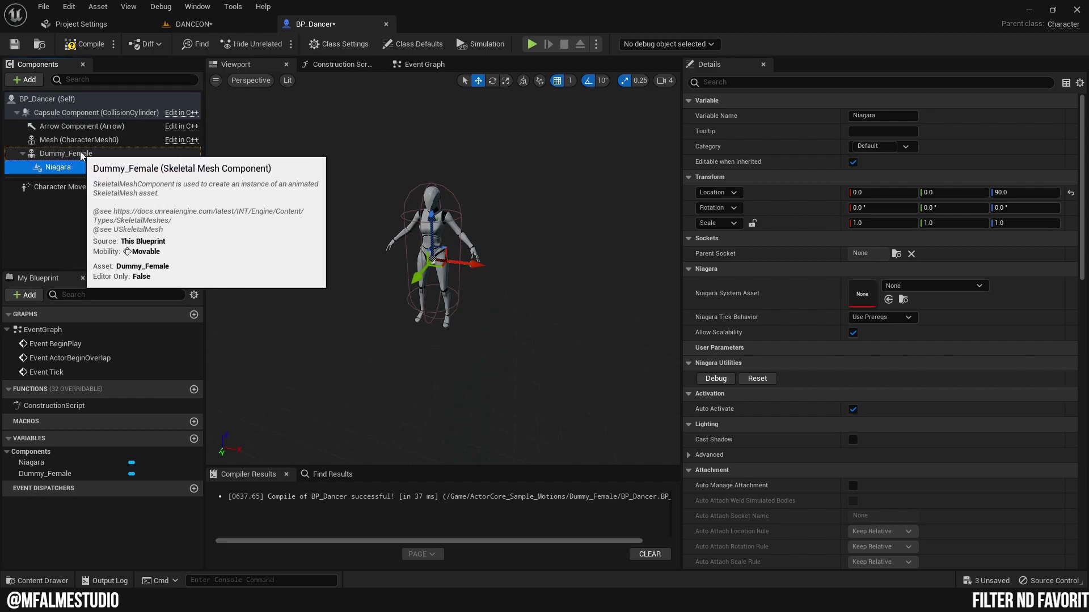
{"action": "key", "text": "Escape"}
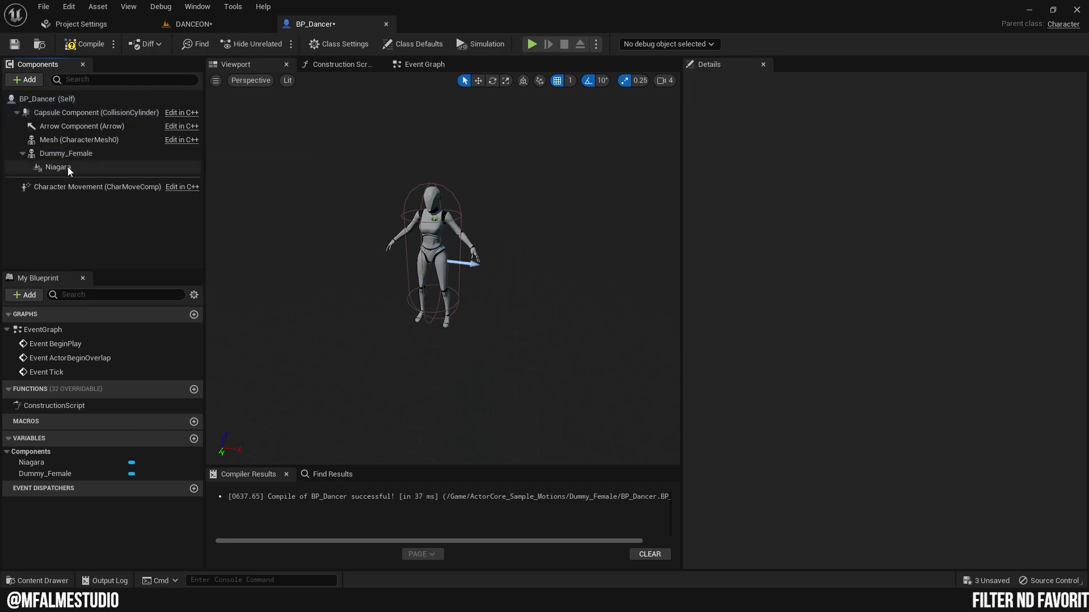
{"action": "left_click", "coordinate": [67, 166]}
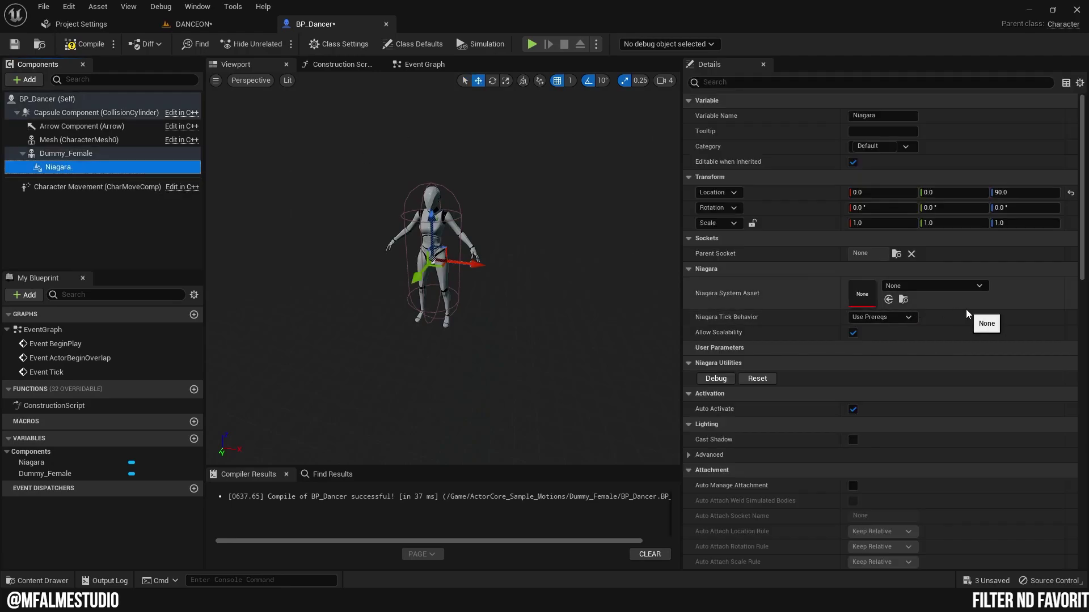
Step: Set the Niagara component's system asset to NS_LightOrbs and inspect the orbs around the dancer
{"action": "left_click", "coordinate": [974, 288]}
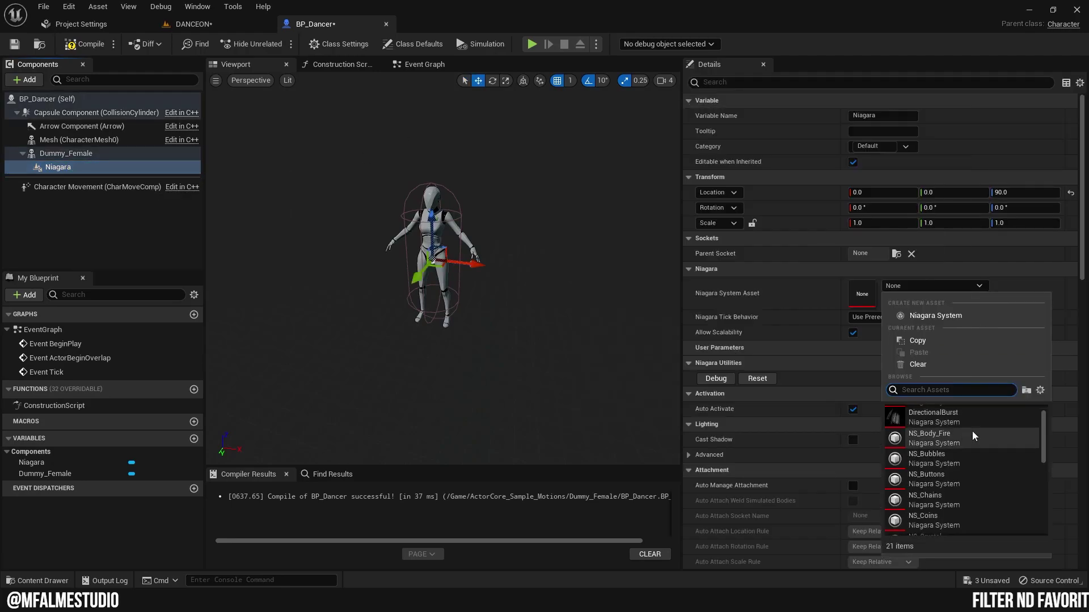
{"action": "scroll", "coordinate": [972, 431], "scroll_direction": "down", "scroll_amount": 2}
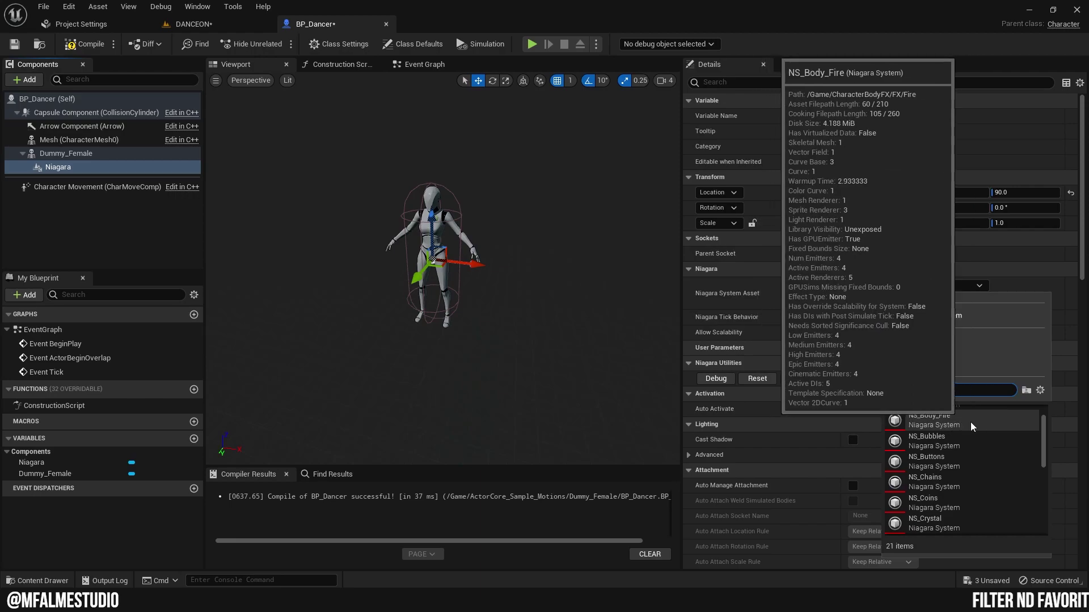
{"action": "scroll", "coordinate": [954, 437], "scroll_direction": "down", "scroll_amount": 2}
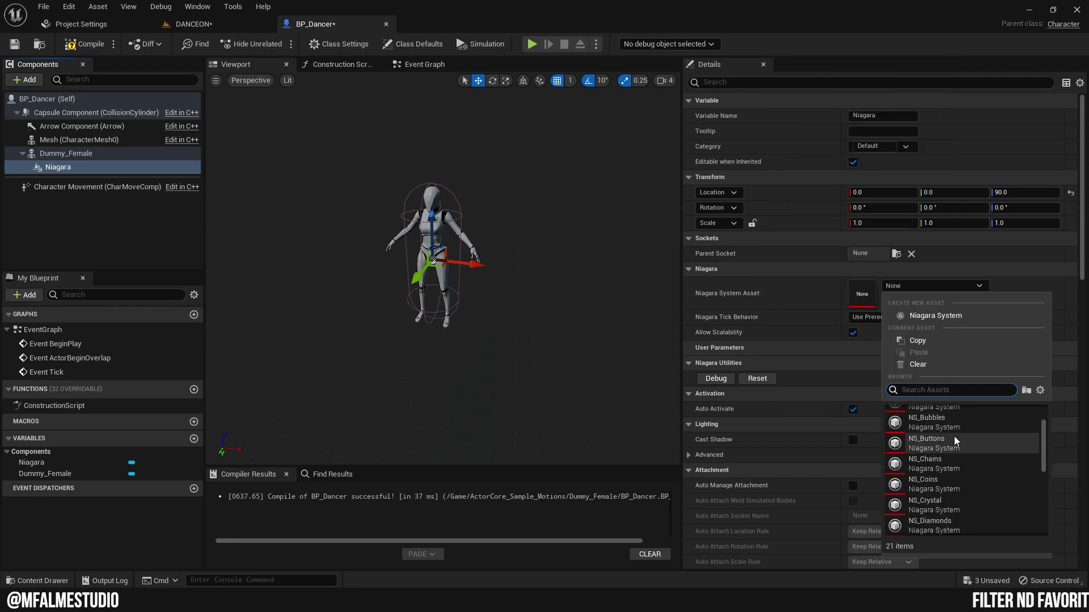
{"action": "scroll", "coordinate": [954, 437], "scroll_direction": "down", "scroll_amount": 2}
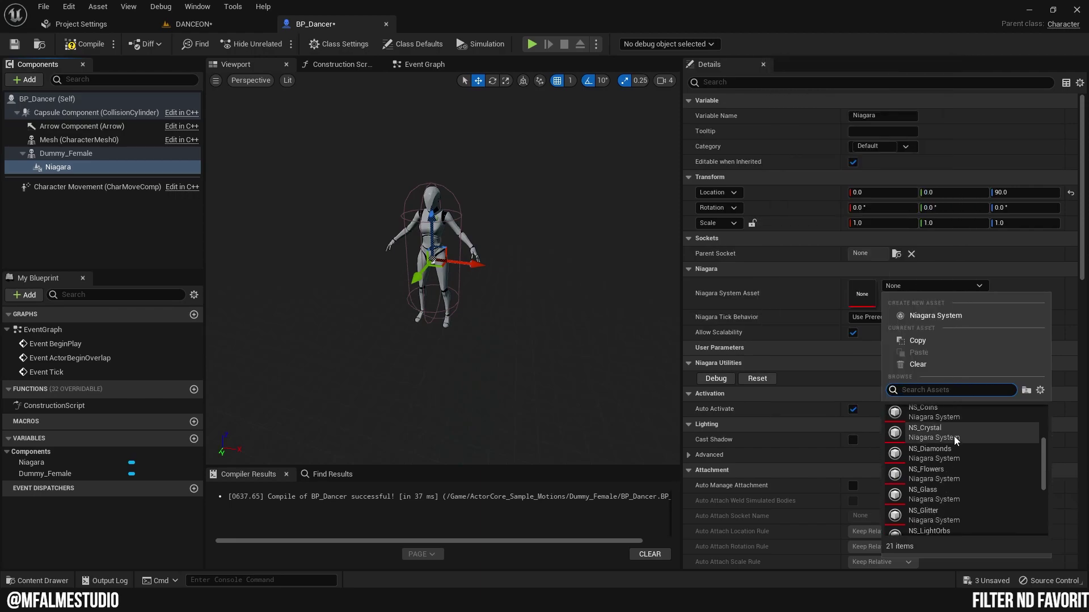
{"action": "scroll", "coordinate": [954, 437], "scroll_direction": "down", "scroll_amount": 1}
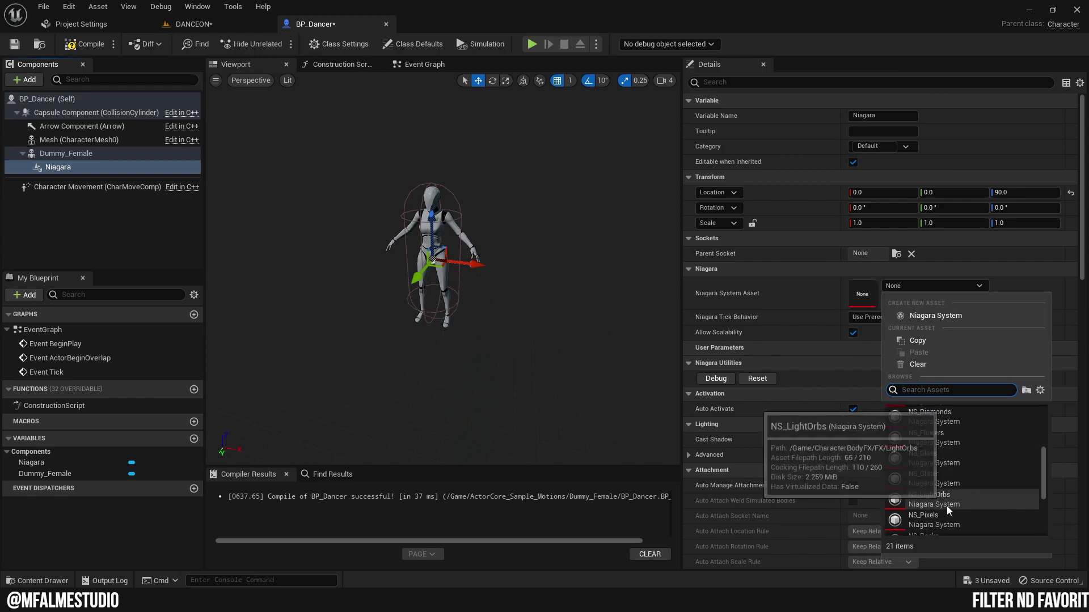
{"action": "left_click", "coordinate": [947, 501]}
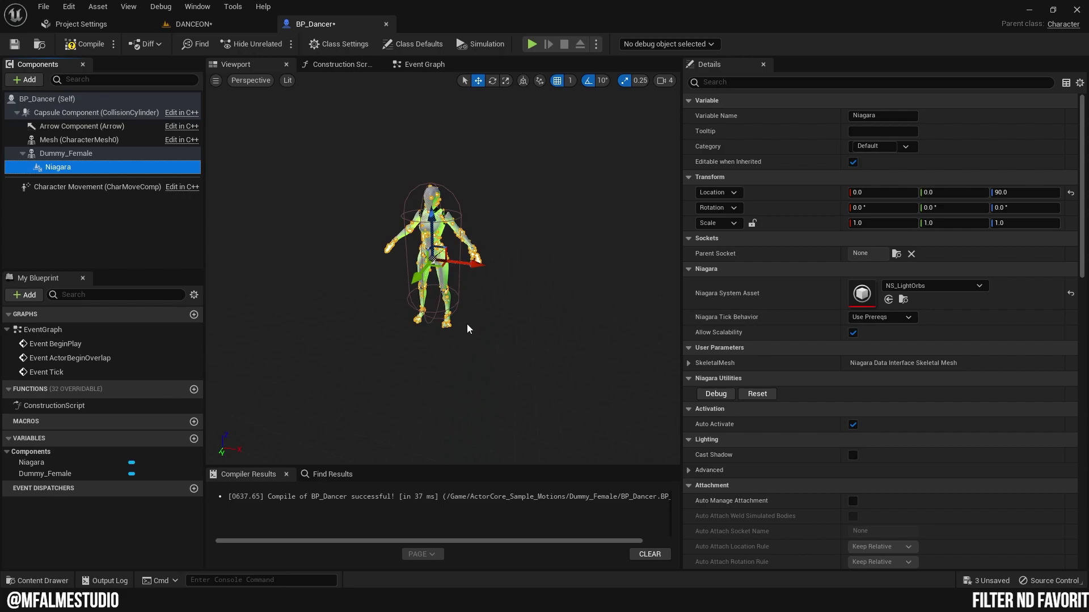
{"action": "key", "text": "f"}
{"action": "left_click_drag", "start_coordinate": [443, 273], "coordinate": [363, 272], "text": "alt"}
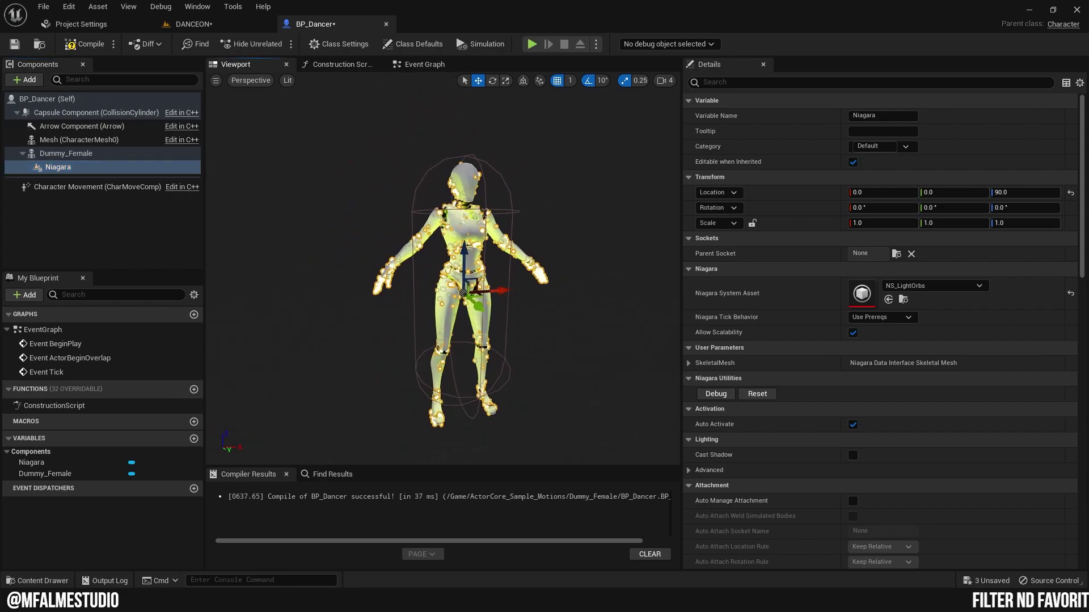
{"action": "right_click_drag", "start_coordinate": [442, 273], "coordinate": [431, 250], "text": "alt"}
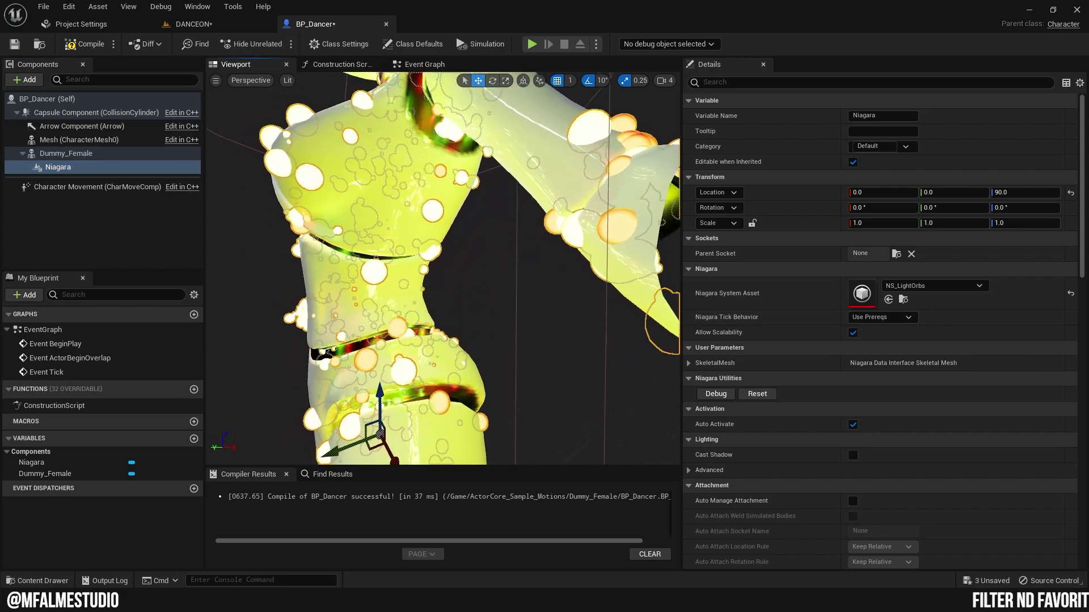
{"action": "key", "text": "f"}
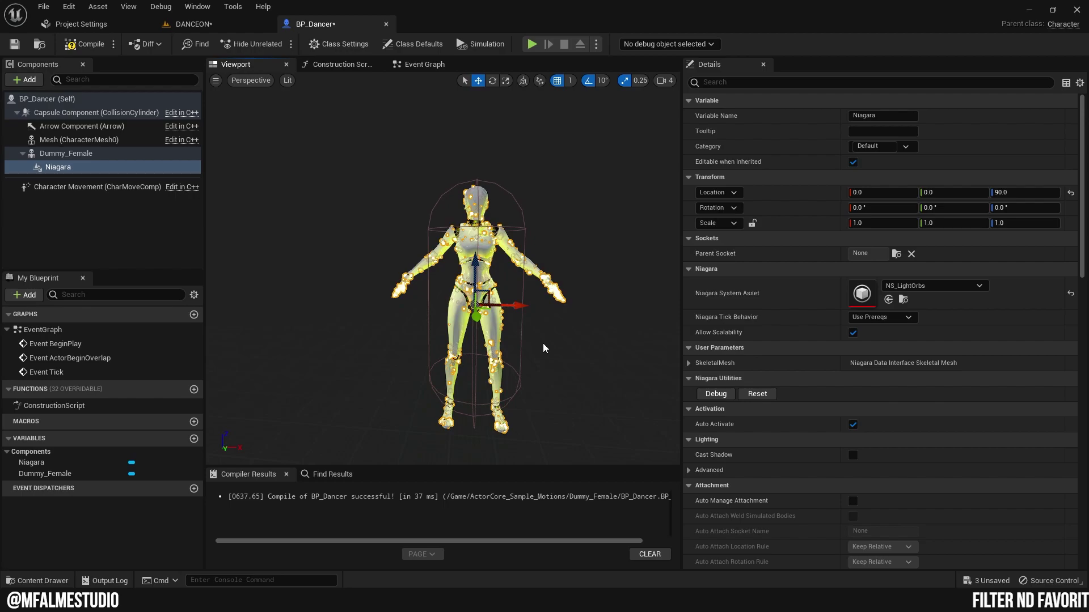
{"action": "left_click_drag", "start_coordinate": [543, 348], "coordinate": [562, 363]}
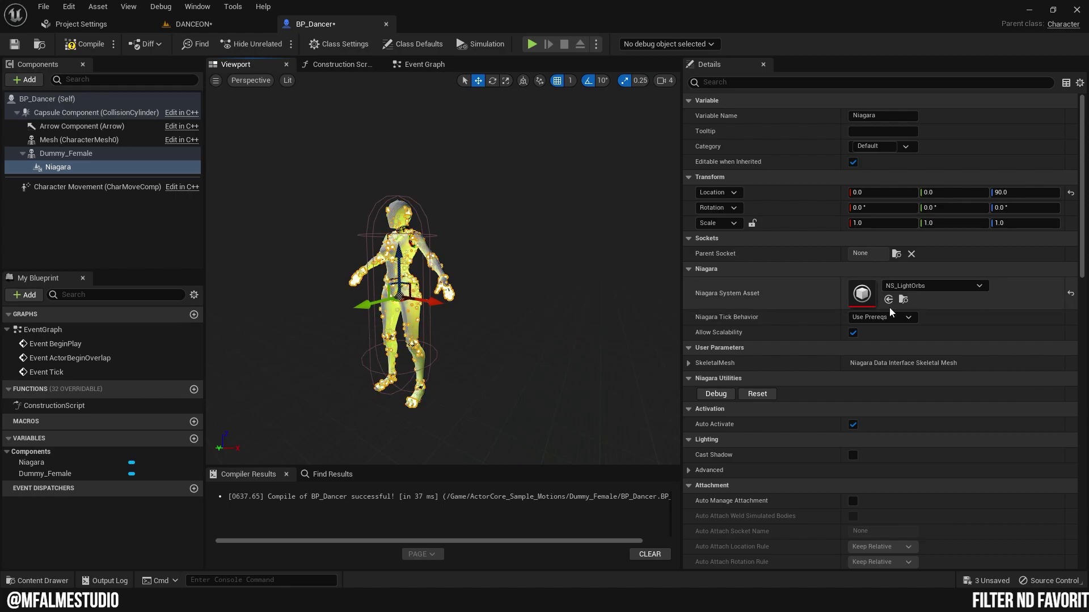
Step: Duplicate NS_LightOrbs as NS_LightOrbsLow and open the copy in the Niagara editor
{"action": "left_click", "coordinate": [903, 299]}
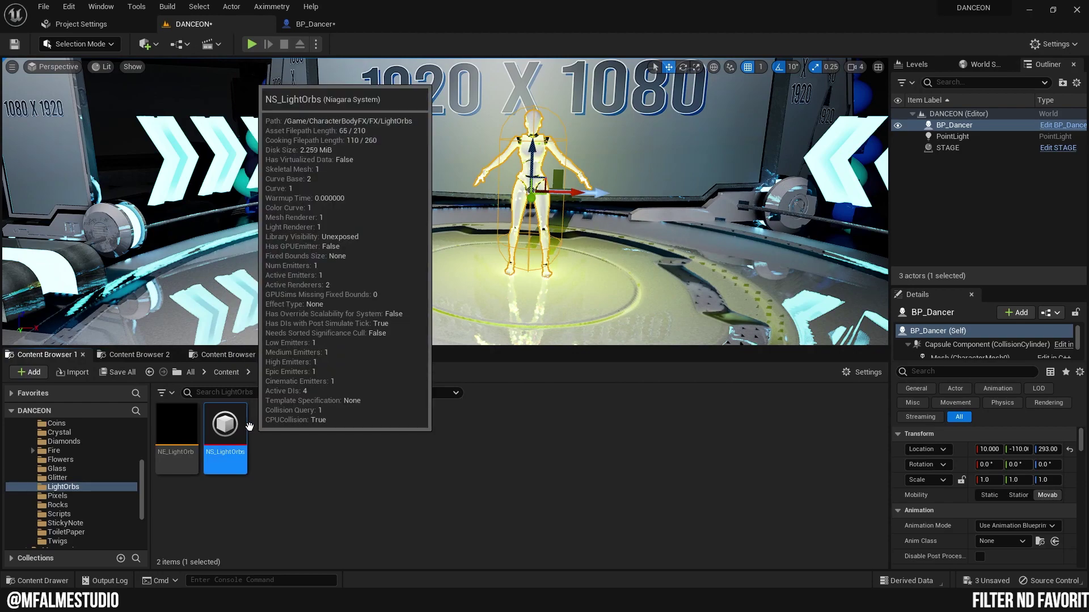
{"action": "left_click", "coordinate": [290, 26]}
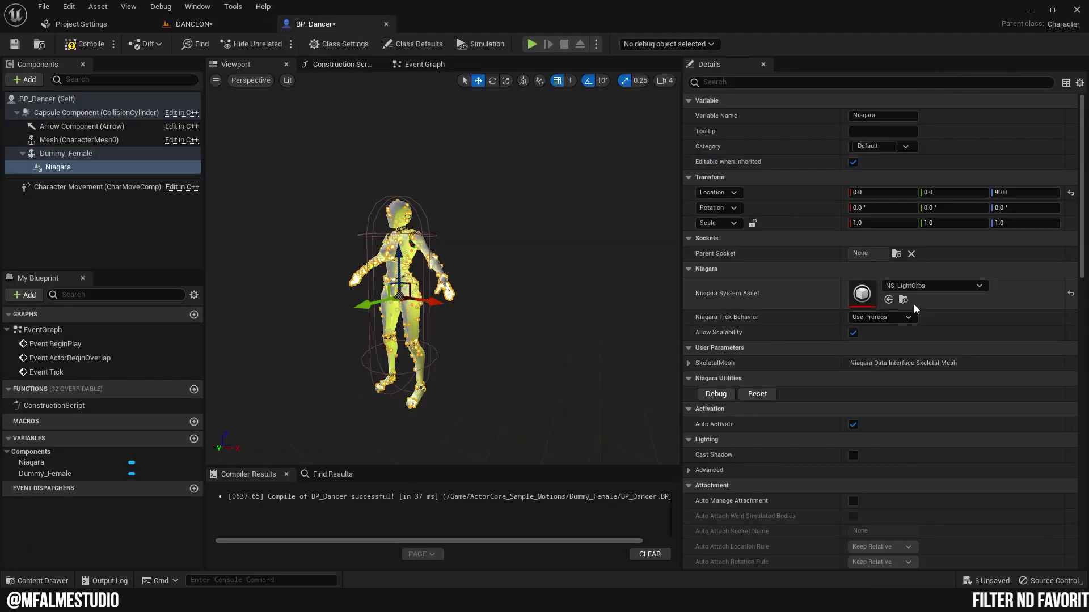
{"action": "left_click", "coordinate": [212, 28]}
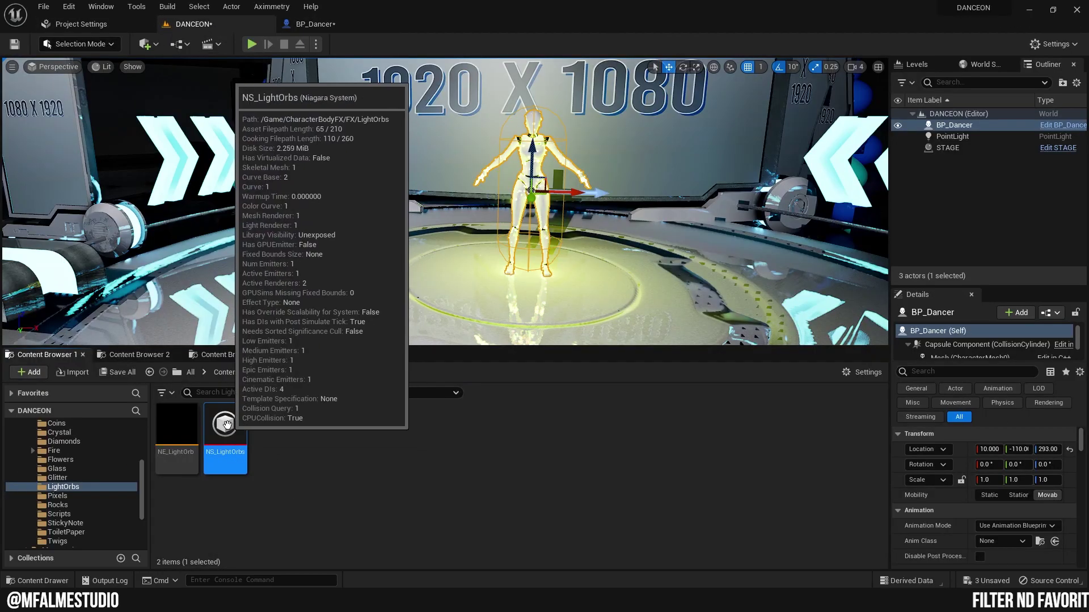
{"action": "right_click", "coordinate": [230, 430]}
{"action": "left_click", "coordinate": [290, 233]}
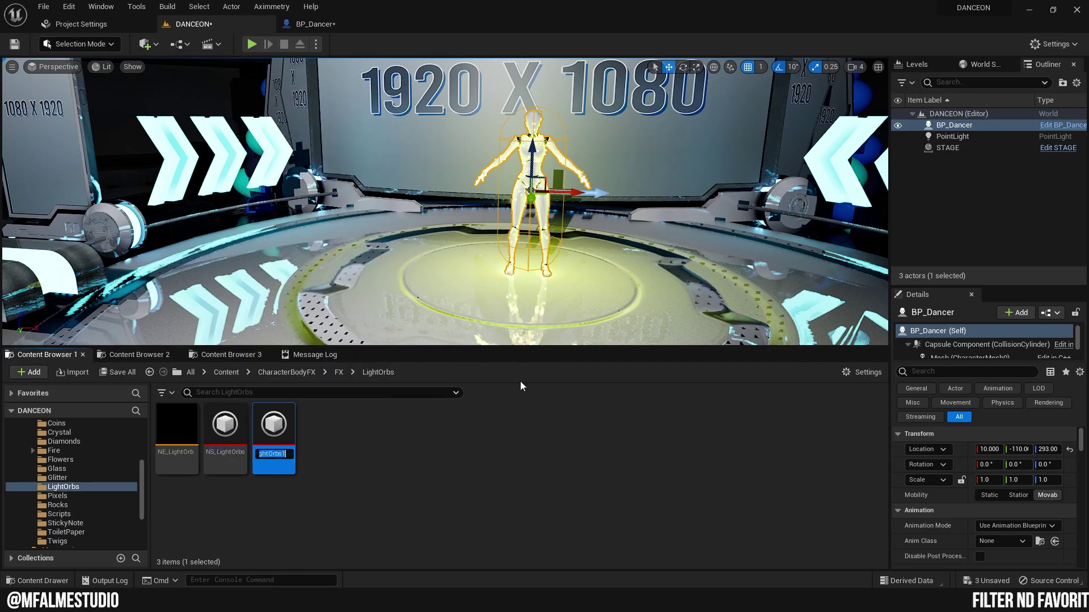
{"action": "key", "text": "BackSpace"}
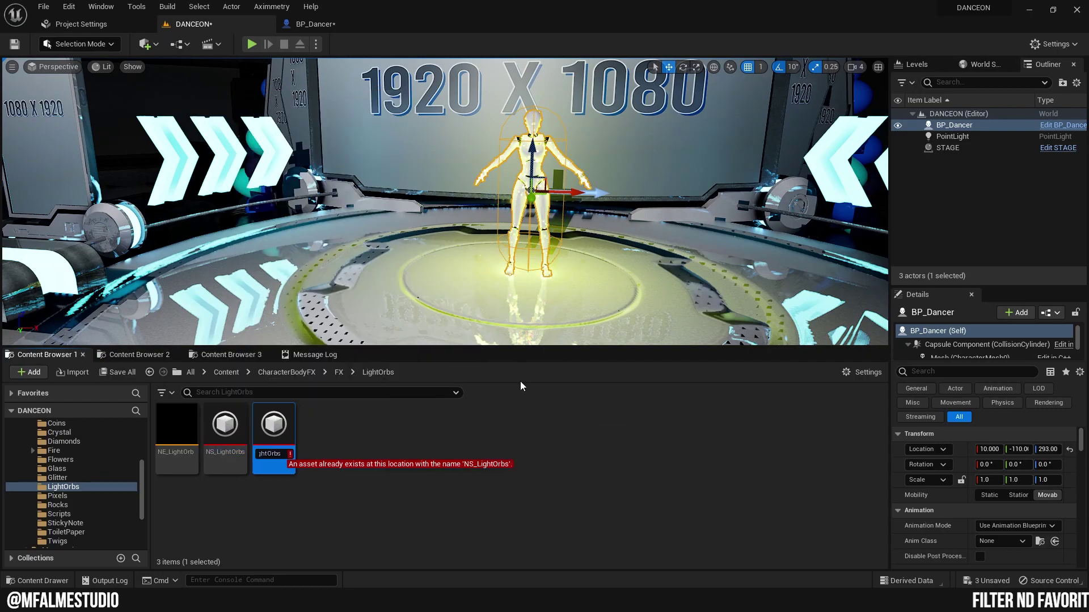
{"action": "type", "text": "Low"}
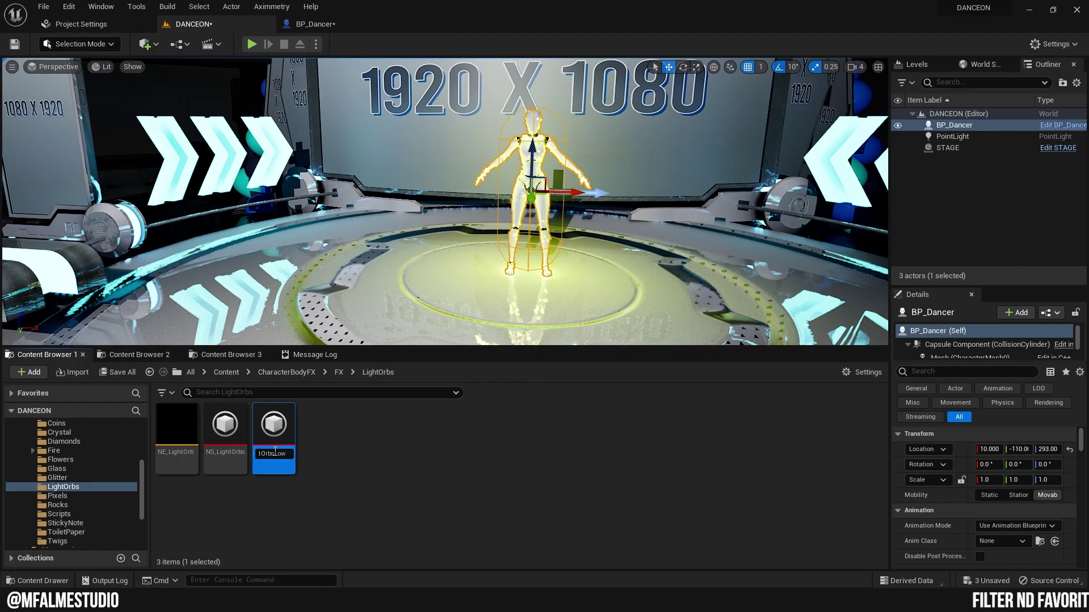
{"action": "key", "text": "Return"}
{"action": "double_click", "coordinate": [275, 426]}
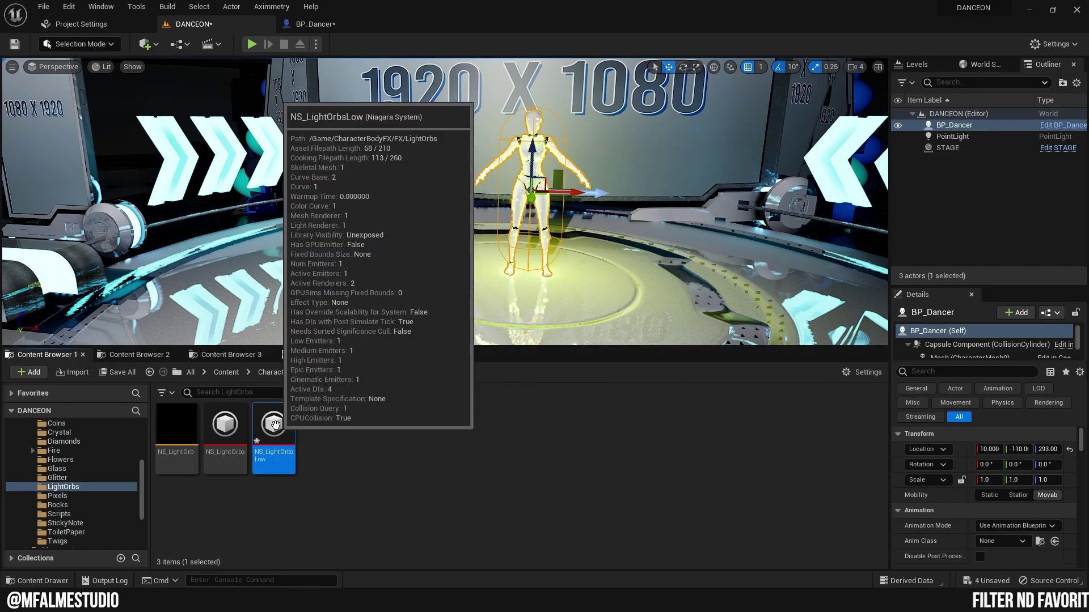
Step: Set the Spawn Rate module's SpawnRate to 200
{"action": "scroll", "coordinate": [649, 203], "scroll_direction": "up", "scroll_amount": 2}
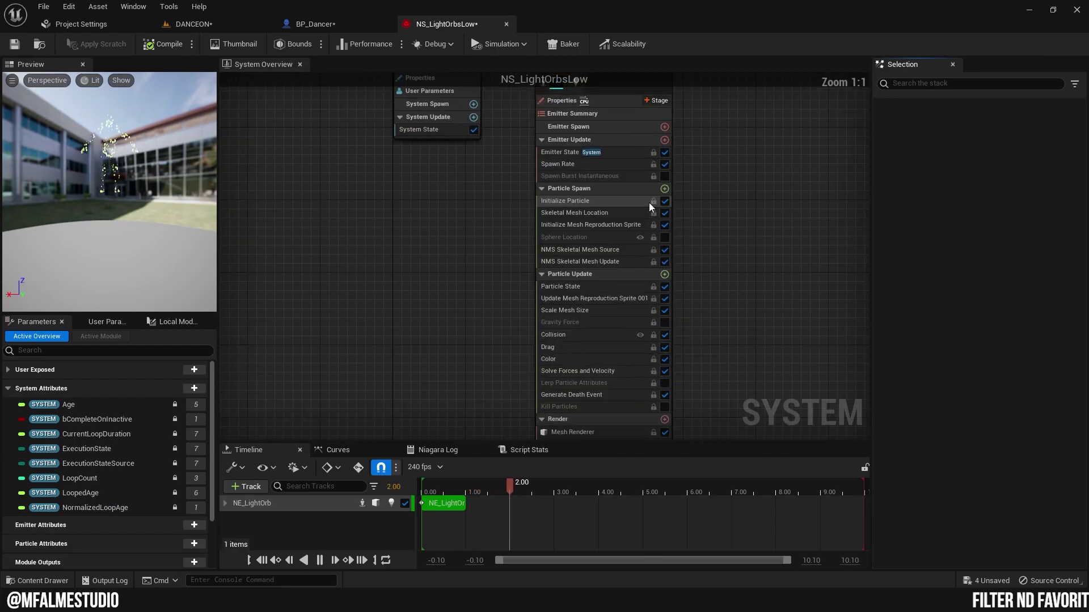
{"action": "left_click", "coordinate": [574, 165]}
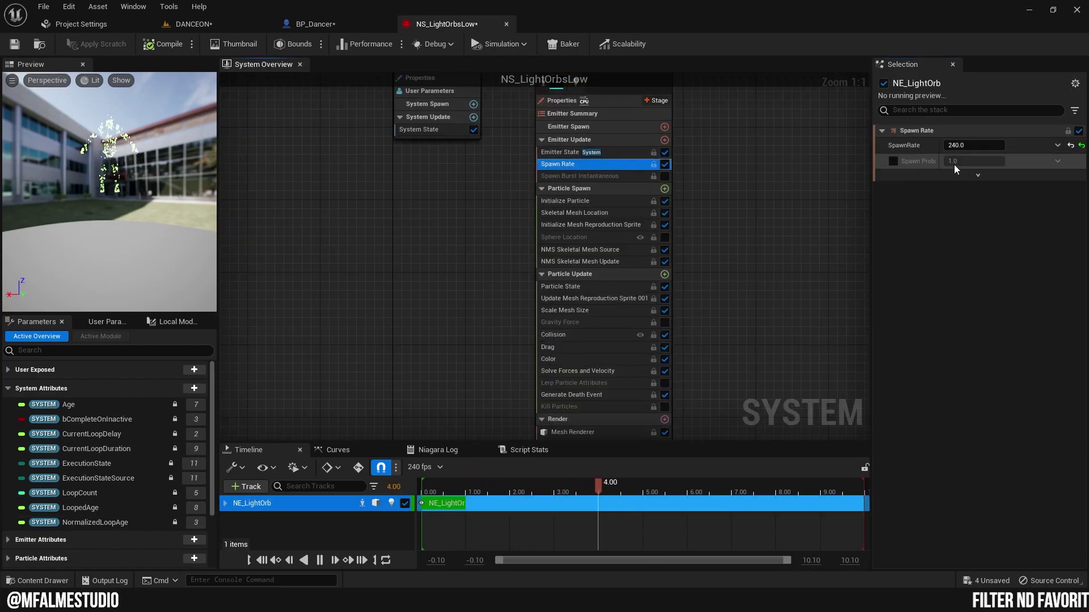
{"action": "left_click", "coordinate": [962, 145]}
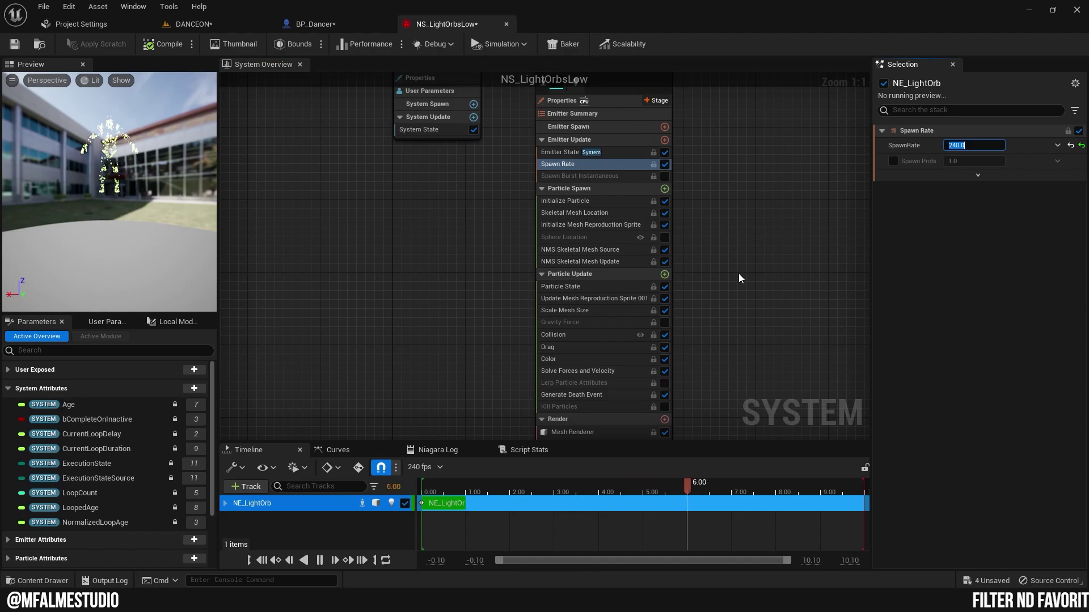
{"action": "type", "text": "200"}
{"action": "key", "text": "Return"}
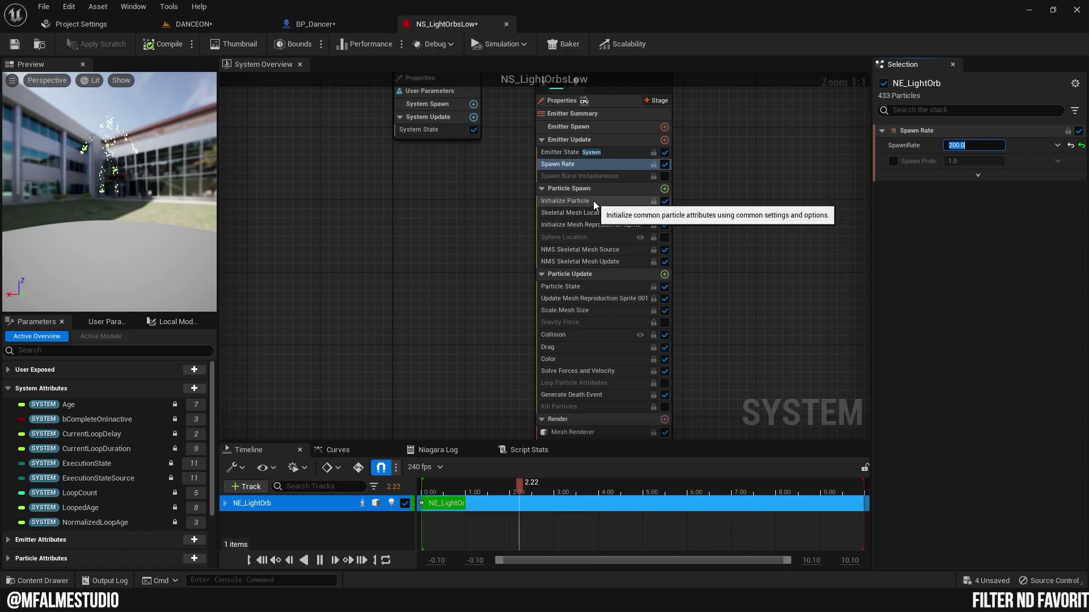
Step: Set Initialize Particle lifetime to min 4 and max 5, then save NS_LightOrbsLow
{"action": "left_click", "coordinate": [619, 206]}
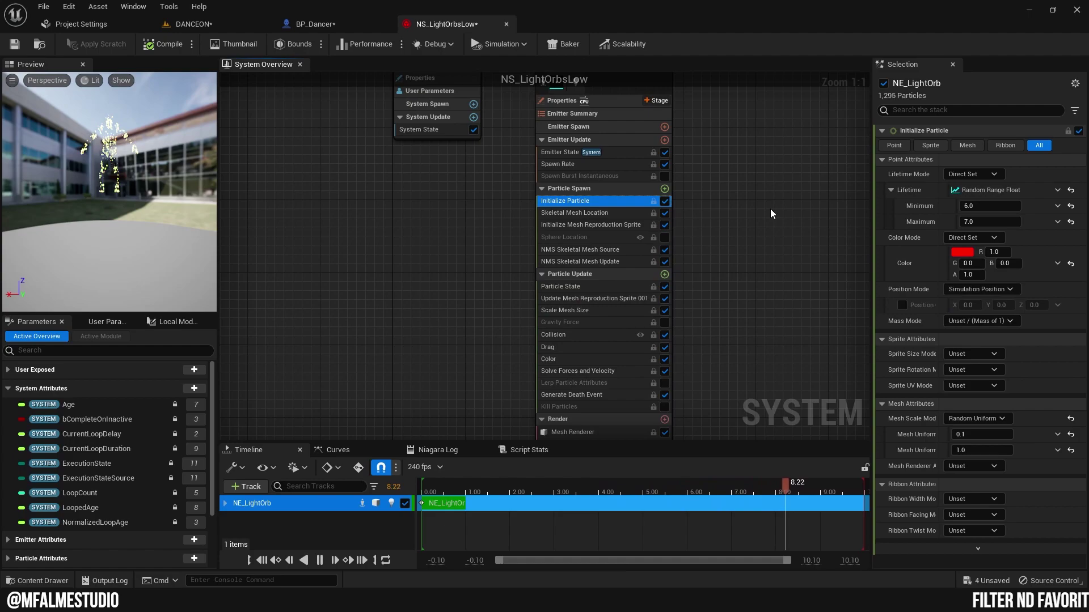
{"action": "left_click", "coordinate": [1002, 207]}
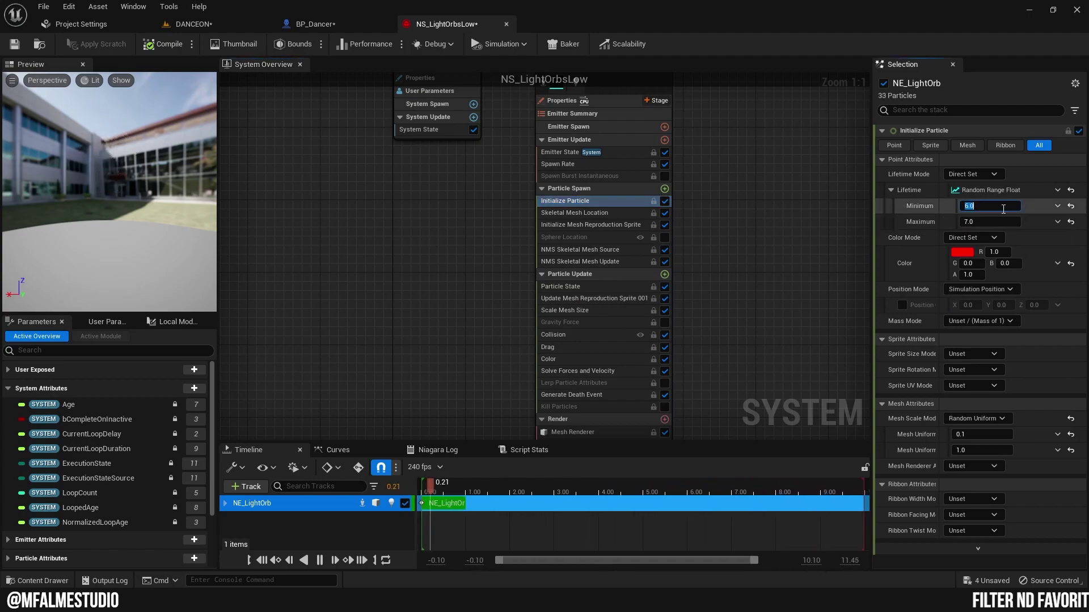
{"action": "type", "text": "4"}
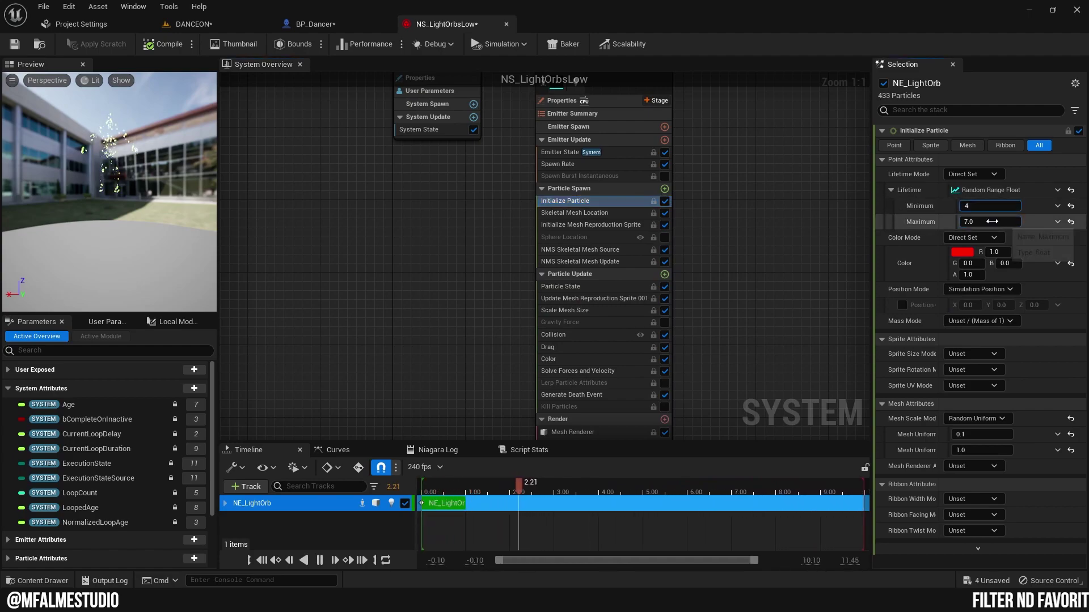
{"action": "left_click", "coordinate": [993, 222]}
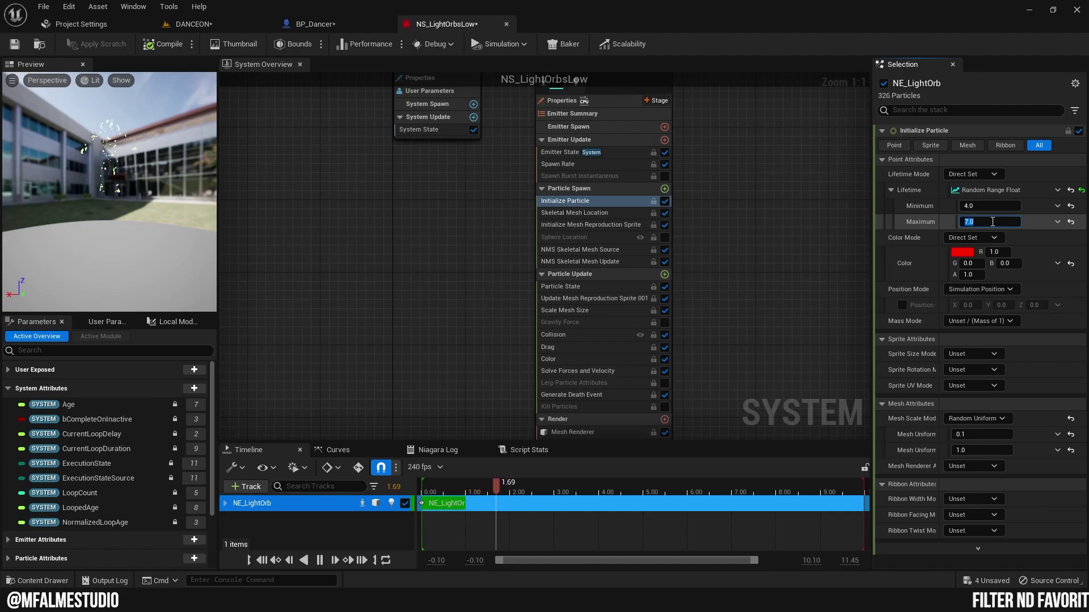
{"action": "type", "text": "5"}
{"action": "key", "text": "Return"}
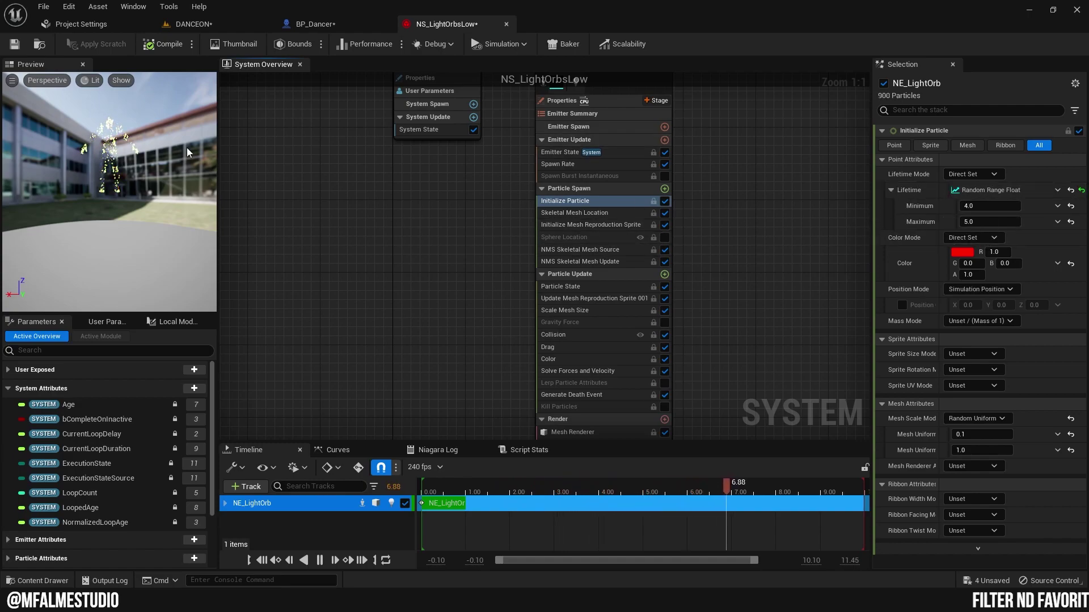
{"action": "left_click", "coordinate": [23, 49]}
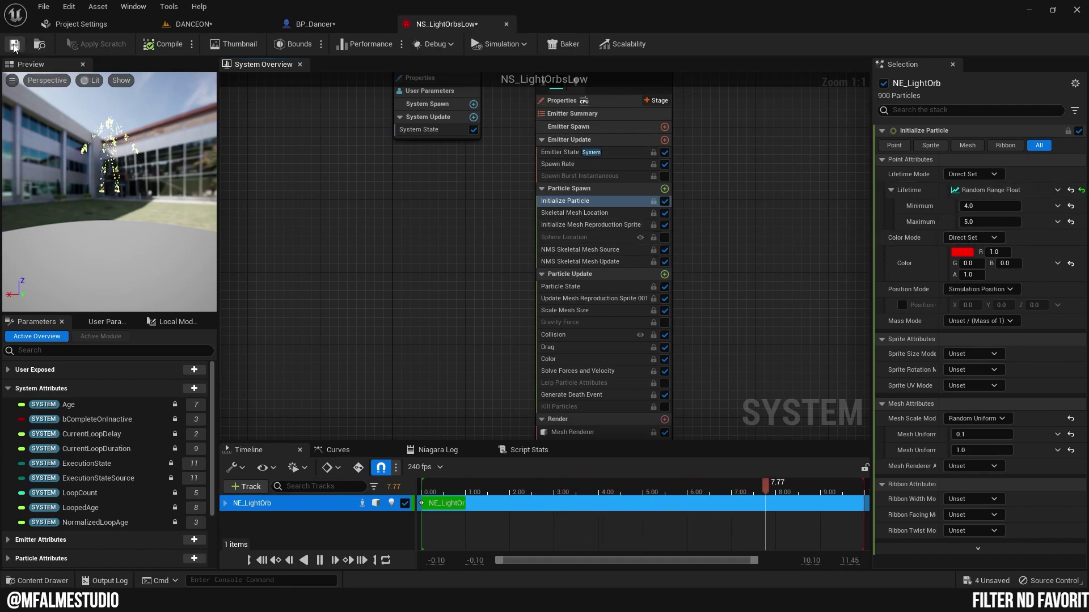
Step: Back in BP_Dancer, switch the Niagara System Asset to NS_LightOrbsLow and frame the dancer
{"action": "left_click", "coordinate": [508, 25]}
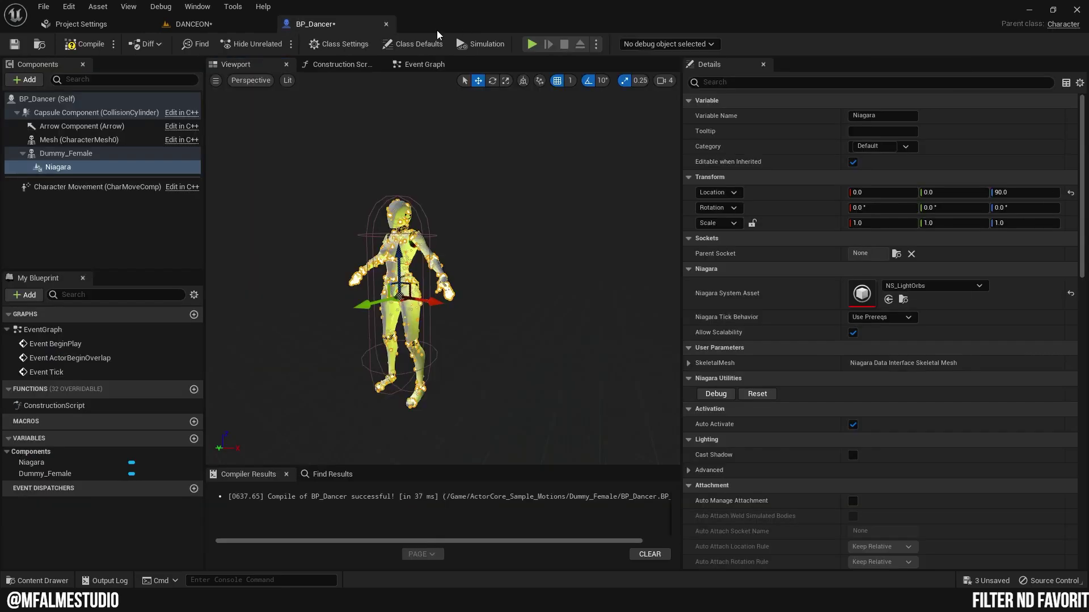
{"action": "left_click", "coordinate": [930, 286]}
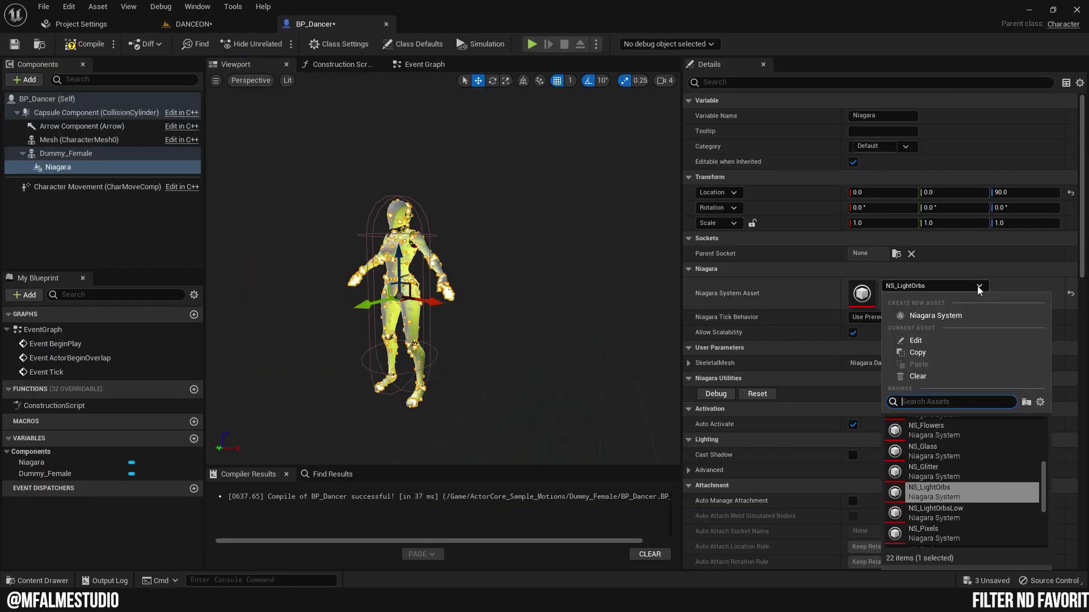
{"action": "left_click", "coordinate": [968, 514]}
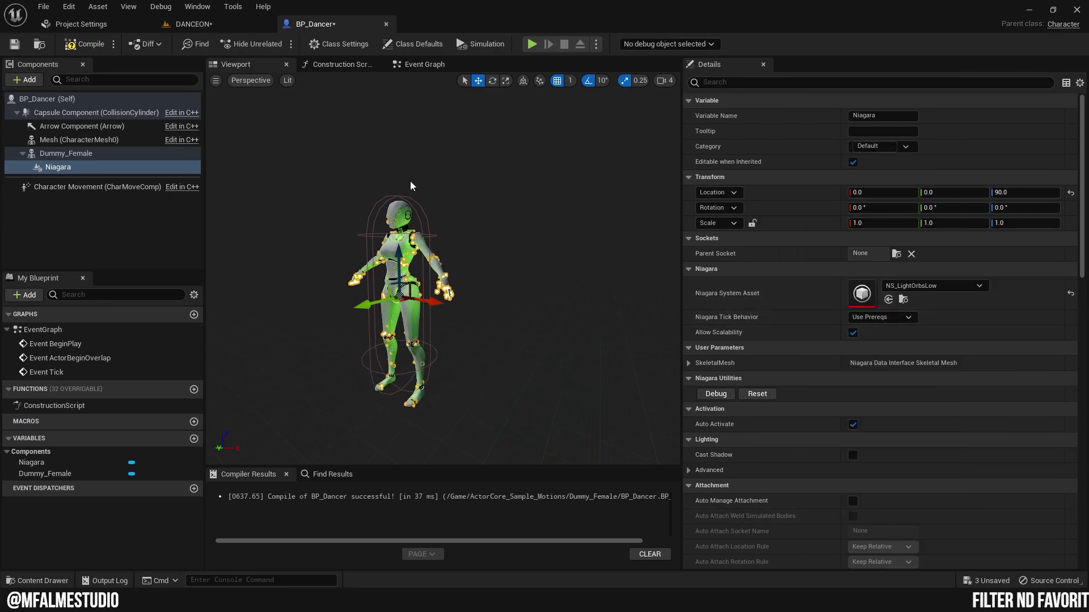
{"action": "key", "text": "f"}
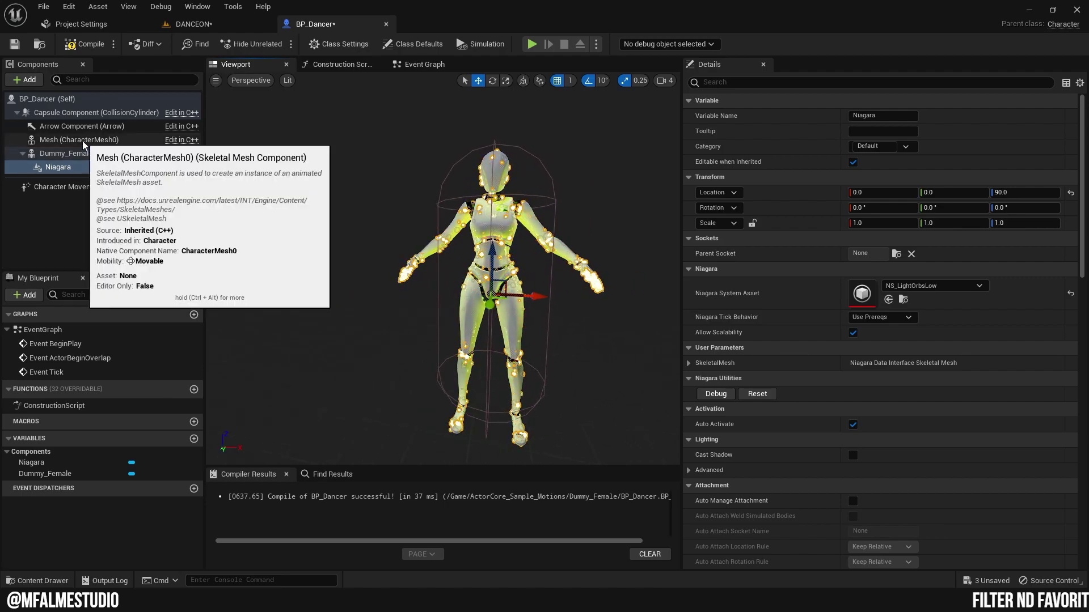
Step: Set Dummy_Female to Use Animation Asset with Aerobic_Dance_Anim and orbit to preview the dance
{"action": "left_click", "coordinate": [63, 153]}
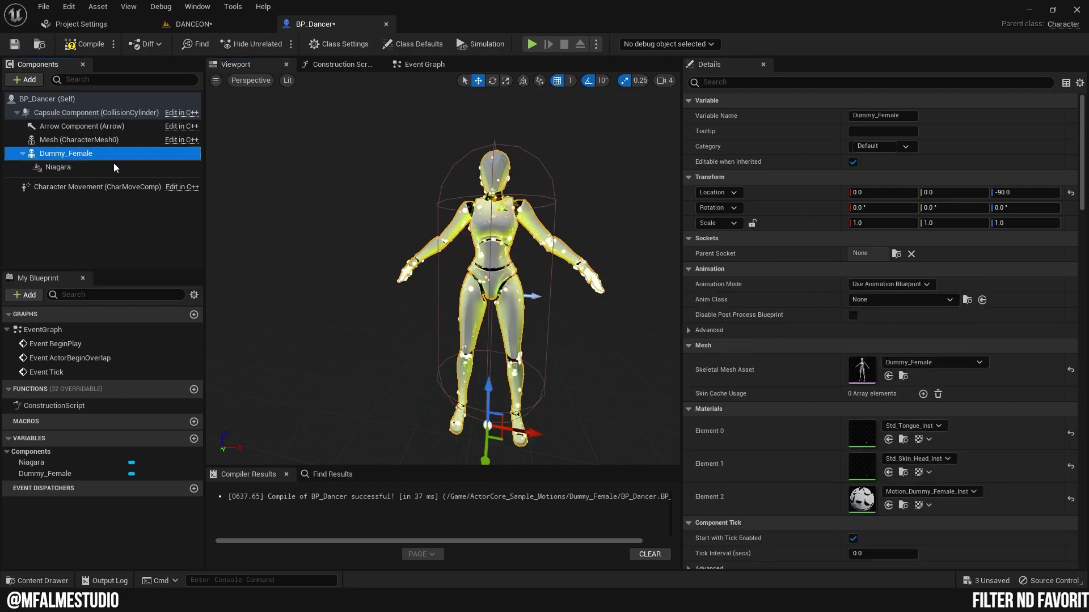
{"action": "left_click", "coordinate": [927, 286]}
{"action": "left_click", "coordinate": [908, 303]}
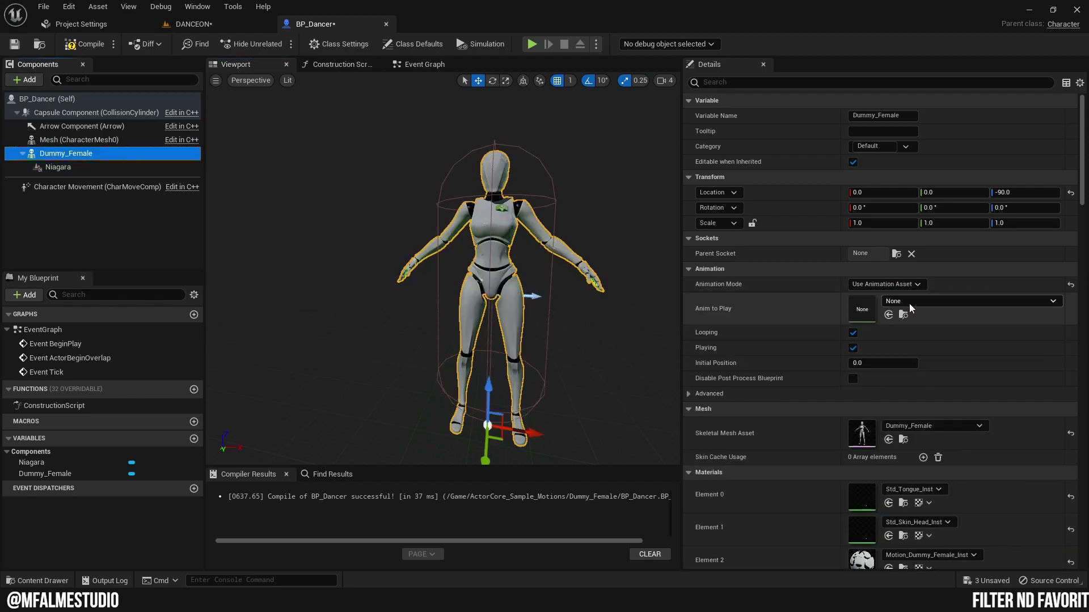
{"action": "left_click", "coordinate": [969, 299]}
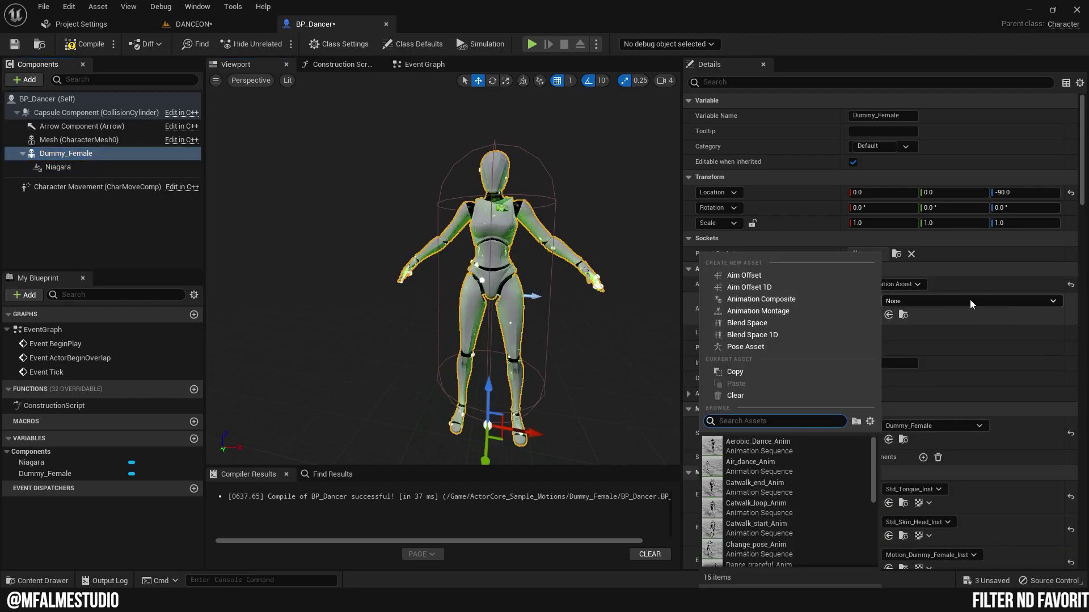
{"action": "left_click", "coordinate": [777, 445]}
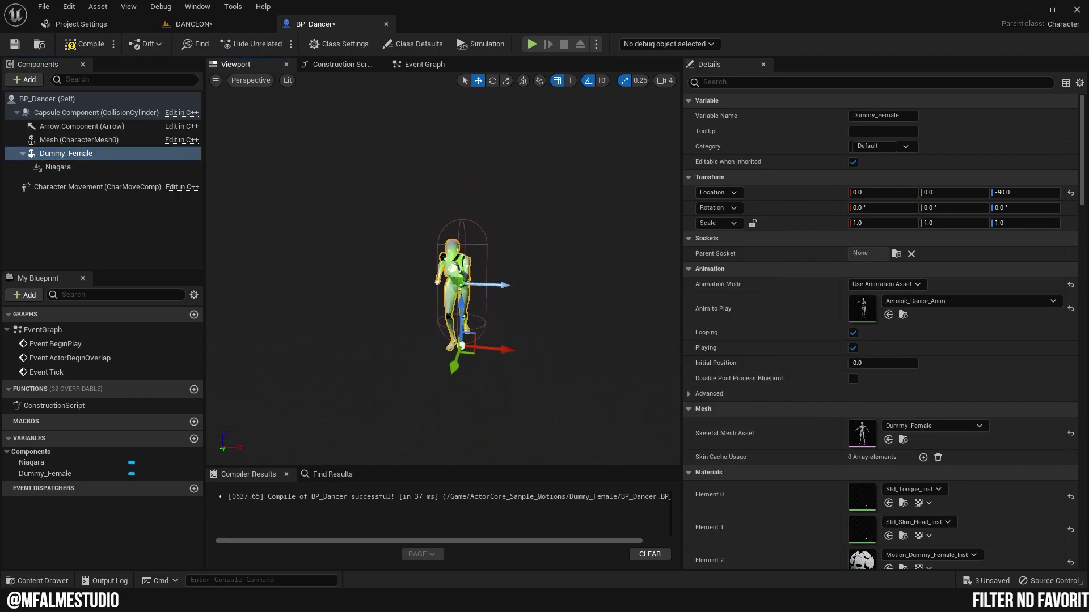
{"action": "mouse_move", "coordinate": [431, 255]}
{"action": "left_mouse_down"}
{"action": "mouse_move", "coordinate": [363, 255]}
{"action": "mouse_move", "coordinate": [341, 198]}
{"action": "left_mouse_up"}
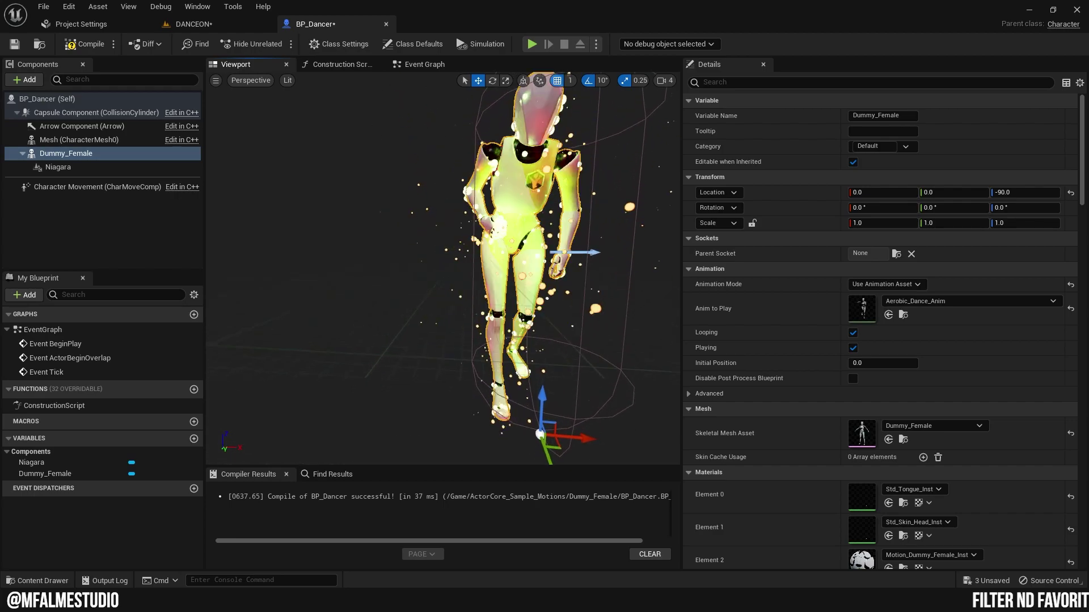
{"action": "left_click_drag", "start_coordinate": [406, 227], "coordinate": [406, 282]}
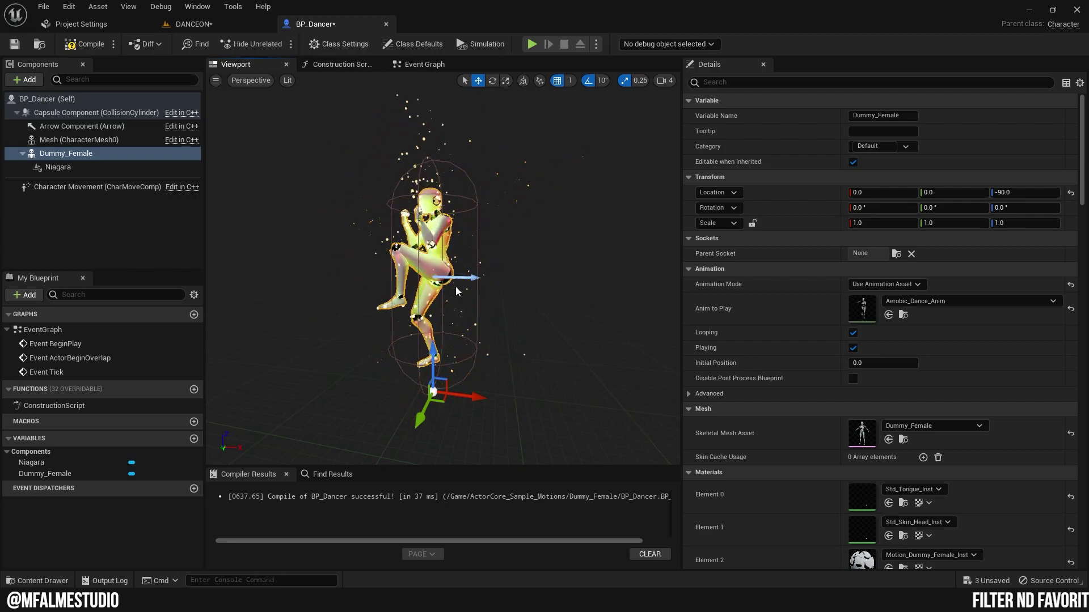
Step: Search 'invisi' in Element 2's material picker and assign M_Invisible
{"action": "left_click", "coordinate": [77, 154]}
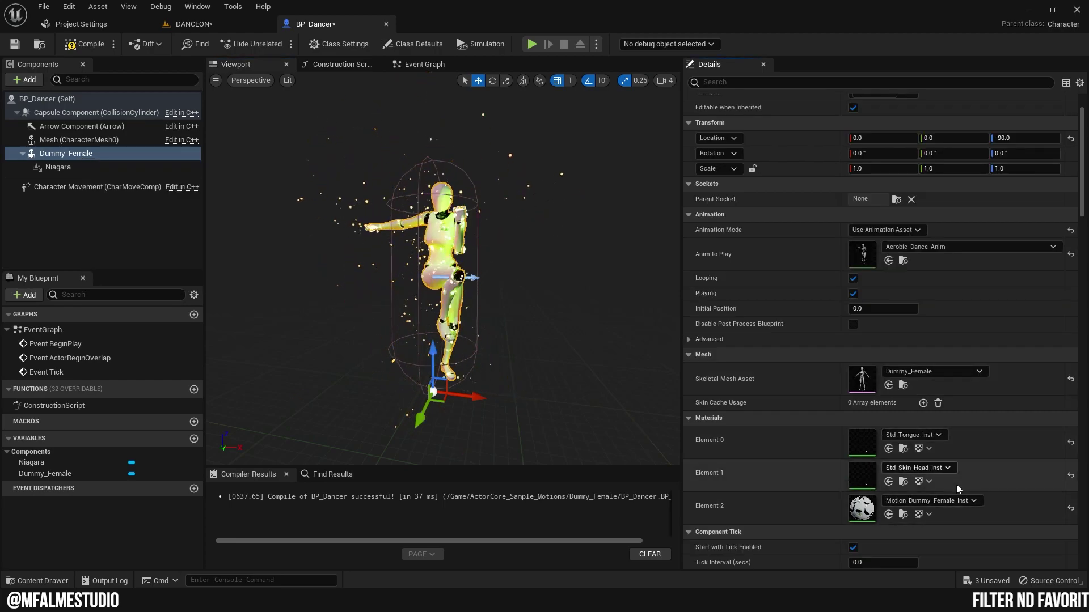
{"action": "left_click", "coordinate": [974, 501]}
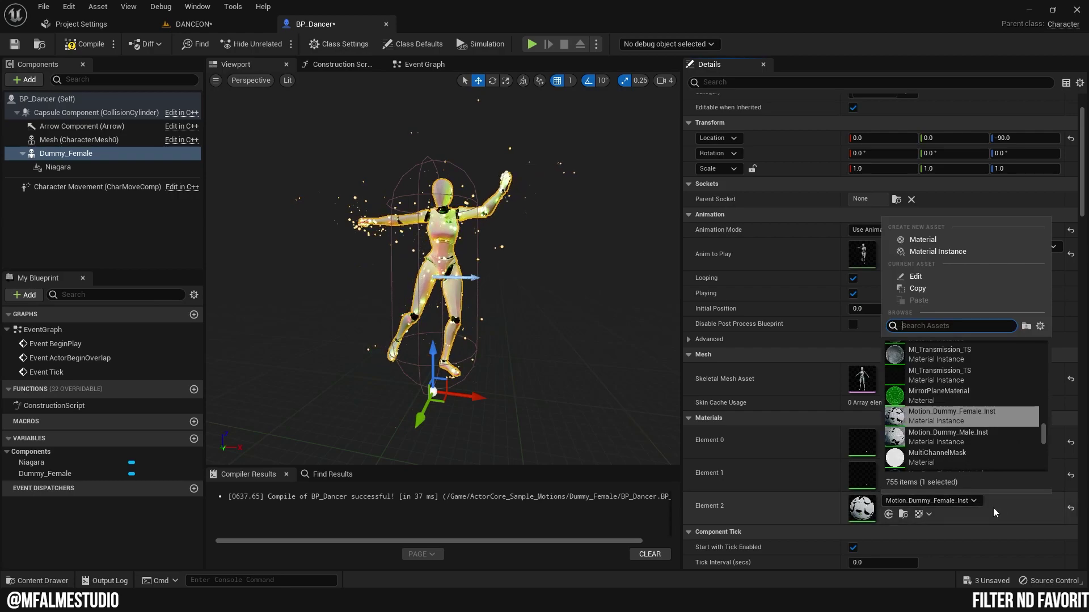
{"action": "type", "text": "invisi"}
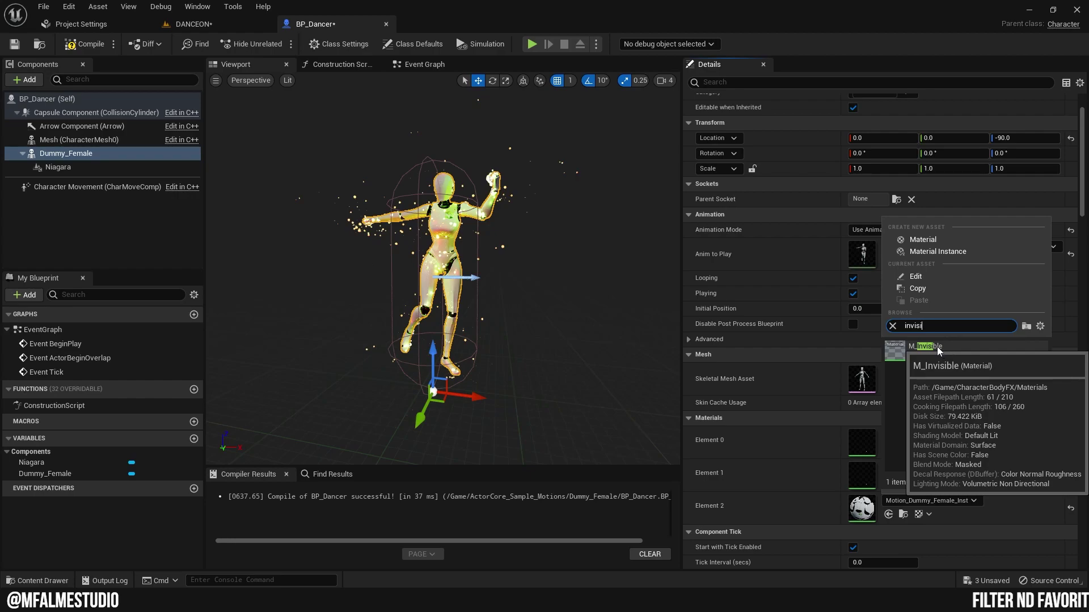
{"action": "left_click", "coordinate": [937, 346]}
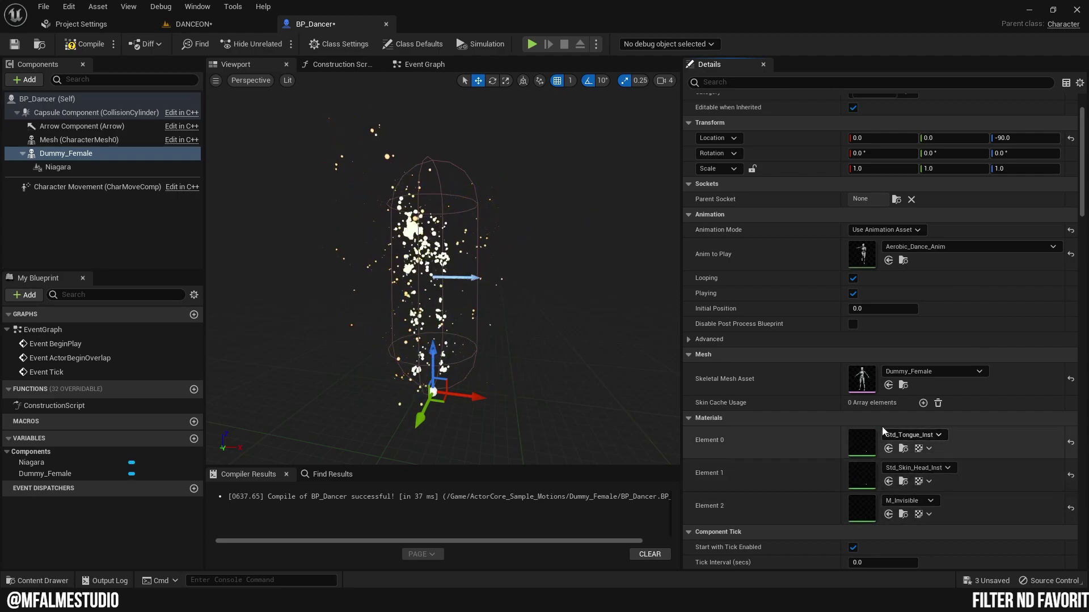
Step: Select M_Invisible in the Content Browser and assign it to the remaining Dummy_Female slots
{"action": "left_click", "coordinate": [904, 515]}
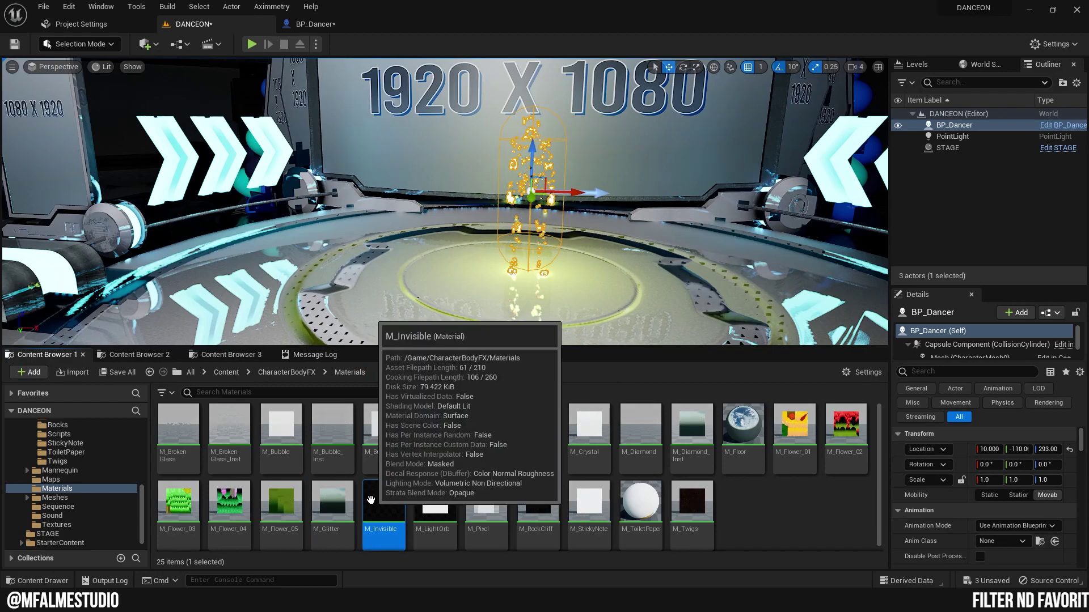
{"action": "left_click", "coordinate": [318, 21]}
{"action": "left_click", "coordinate": [888, 481]}
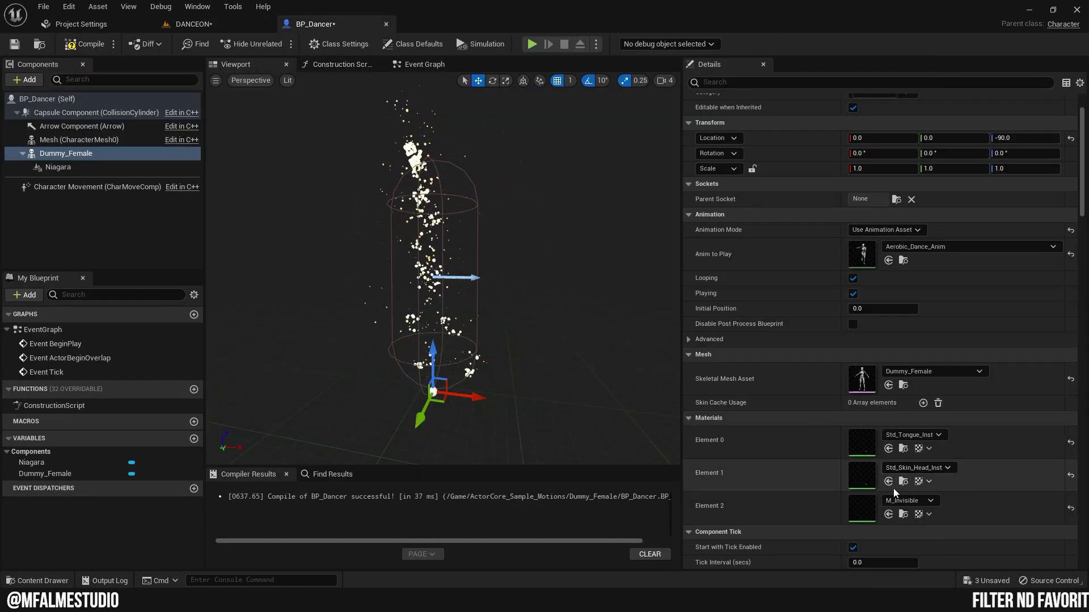
{"action": "left_click", "coordinate": [888, 449]}
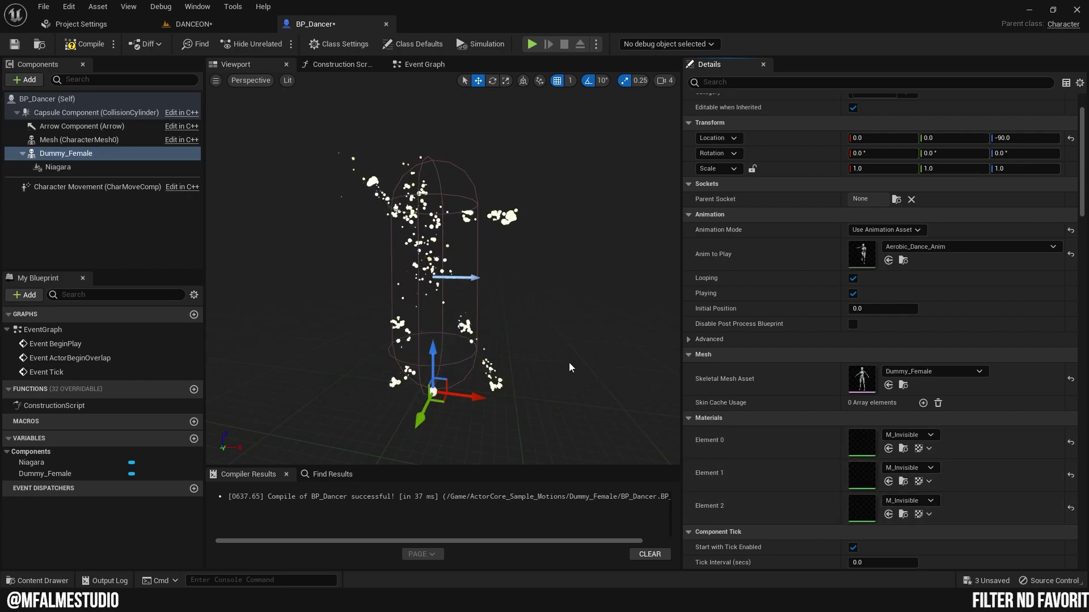
{"action": "right_click_drag", "start_coordinate": [455, 291], "coordinate": [477, 283]}
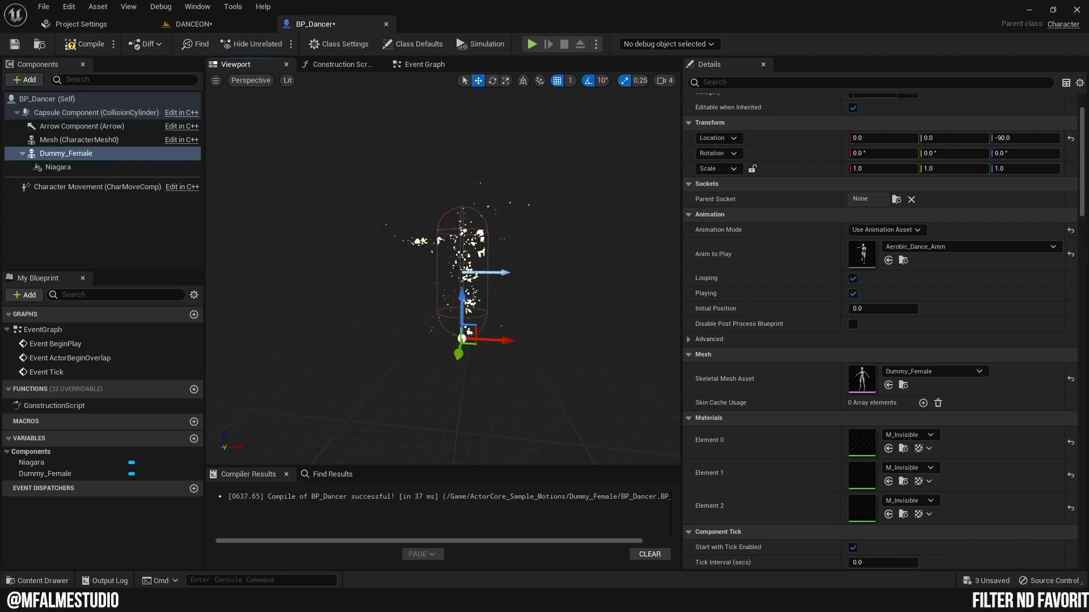
{"action": "right_click_drag", "start_coordinate": [456, 291], "coordinate": [455, 287]}
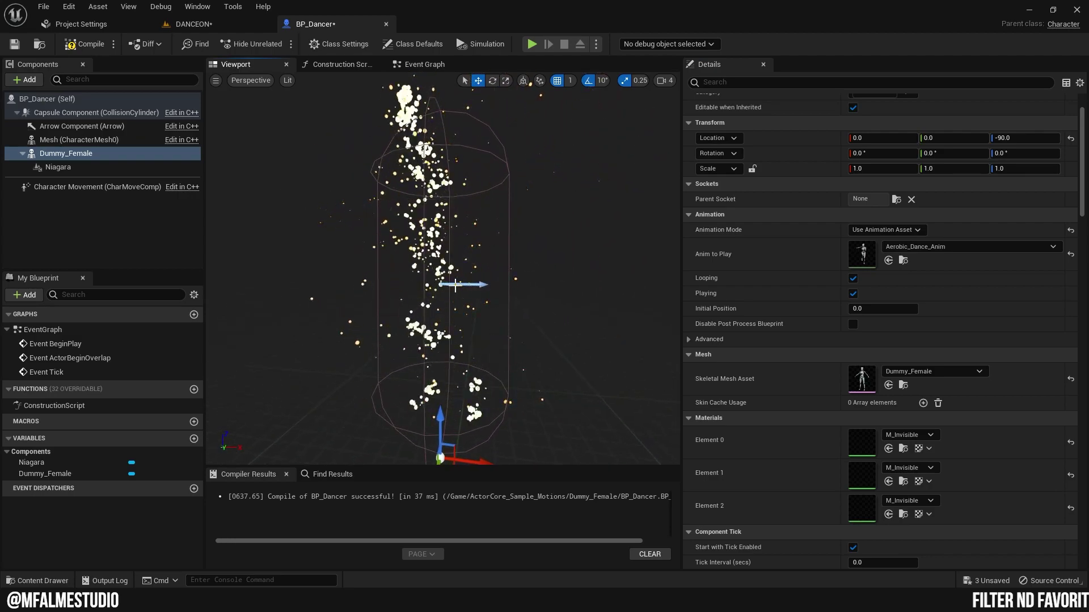
Step: Switch Dummy_Female's Animation Mode from Use Animation Asset to Use Animation Blueprint, leaving Anim Class empty
{"action": "left_click", "coordinate": [917, 230]}
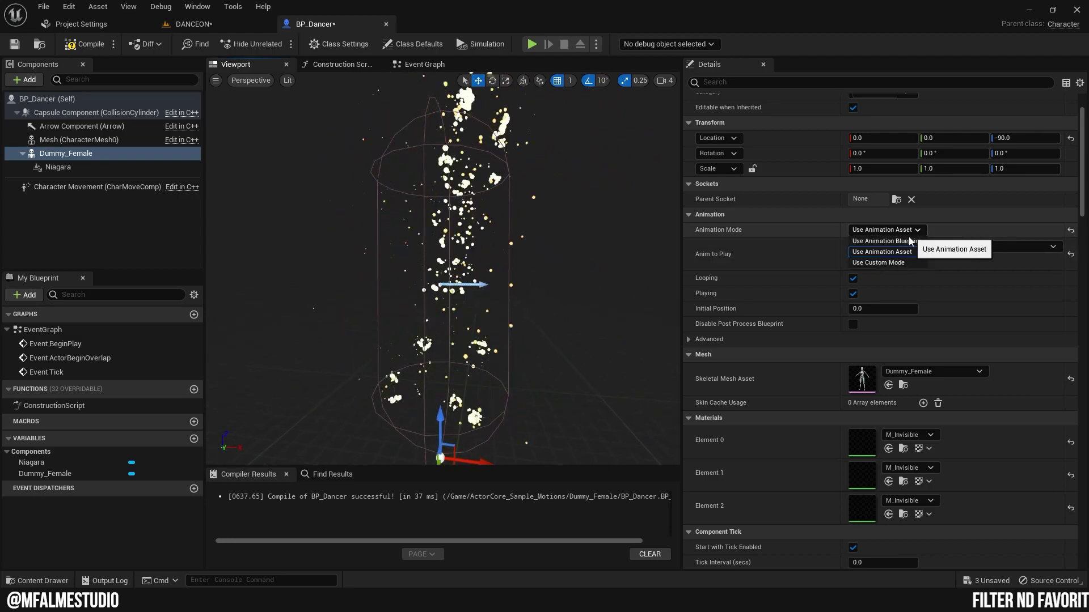
{"action": "left_click", "coordinate": [902, 241]}
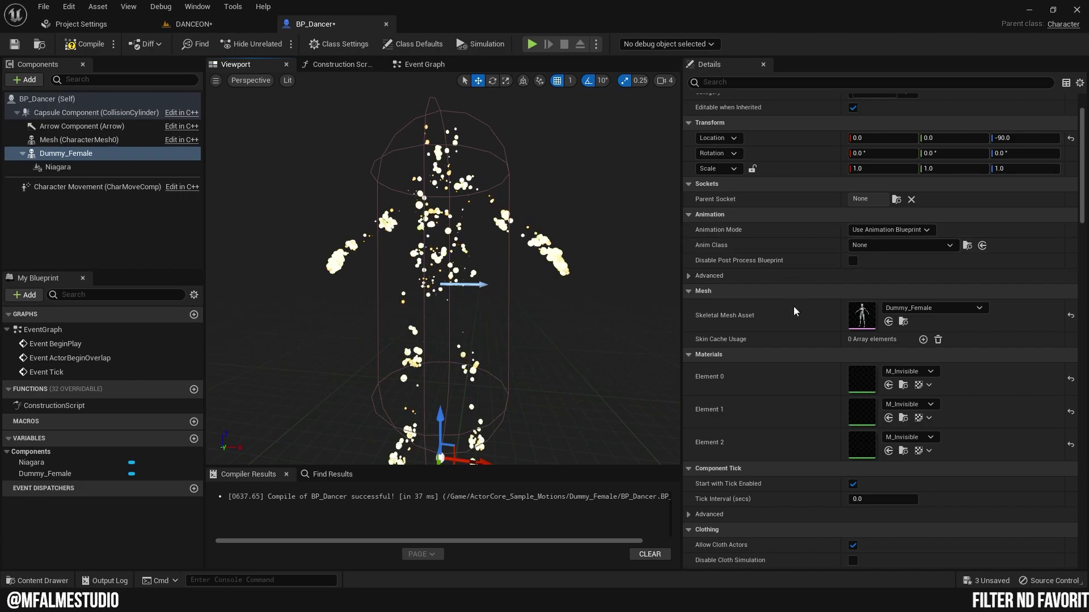
{"action": "scroll", "coordinate": [795, 358], "scroll_direction": "down", "scroll_amount": 1}
{"action": "scroll", "coordinate": [794, 358], "scroll_direction": "down", "scroll_amount": 1}
{"action": "scroll", "coordinate": [794, 357], "scroll_direction": "down", "scroll_amount": 1}
{"action": "scroll", "coordinate": [795, 358], "scroll_direction": "down", "scroll_amount": 1}
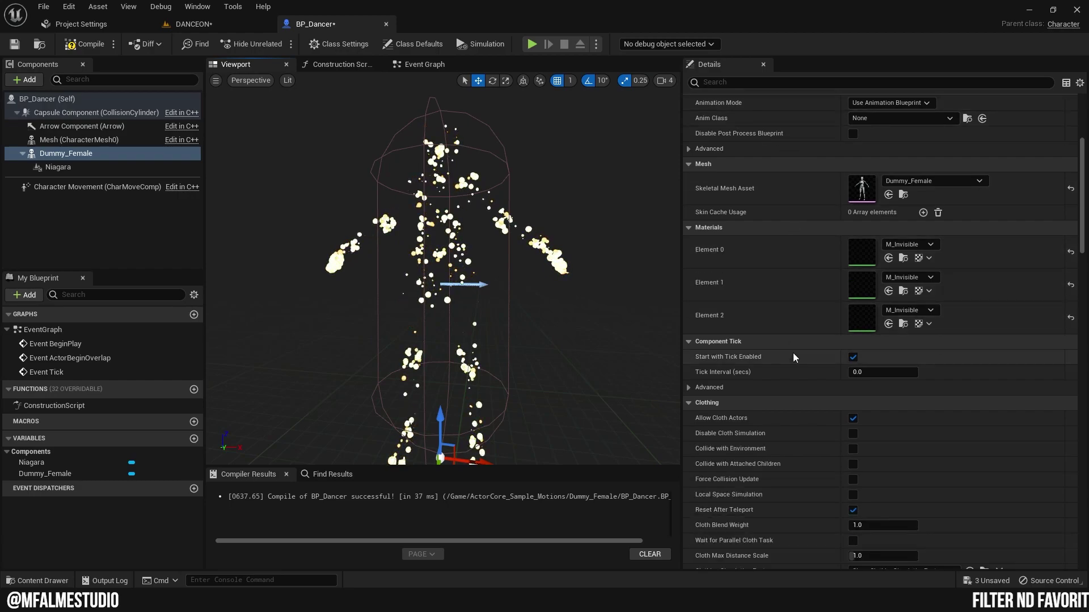
{"action": "scroll", "coordinate": [794, 357], "scroll_direction": "down", "scroll_amount": 2}
{"action": "scroll", "coordinate": [794, 357], "scroll_direction": "up", "scroll_amount": 2}
{"action": "scroll", "coordinate": [794, 357], "scroll_direction": "up", "scroll_amount": 2}
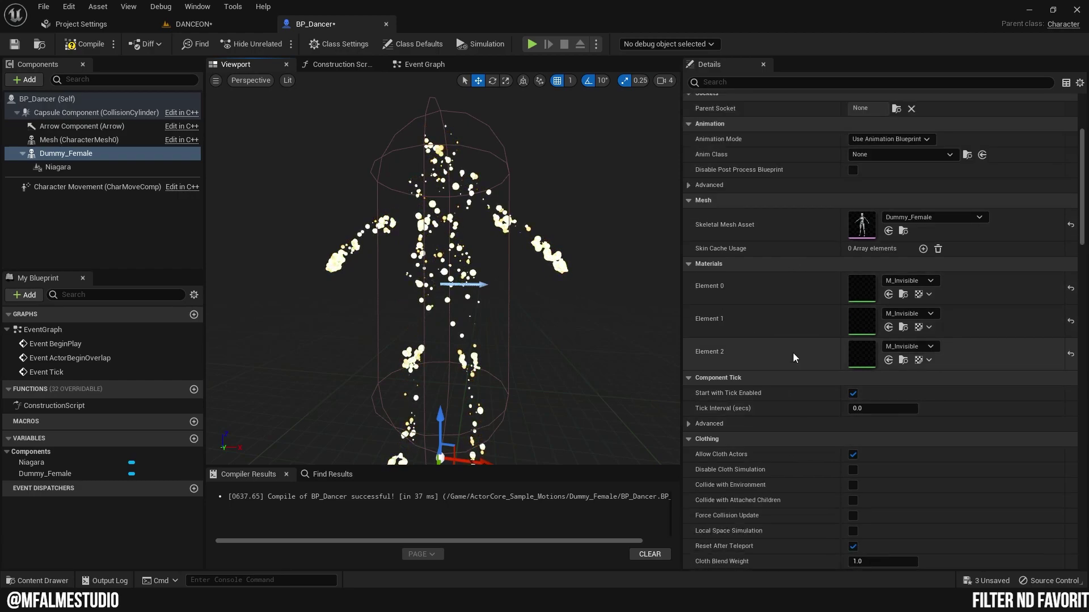
{"action": "scroll", "coordinate": [794, 357], "scroll_direction": "up", "scroll_amount": 2}
{"action": "left_click", "coordinate": [63, 167]}
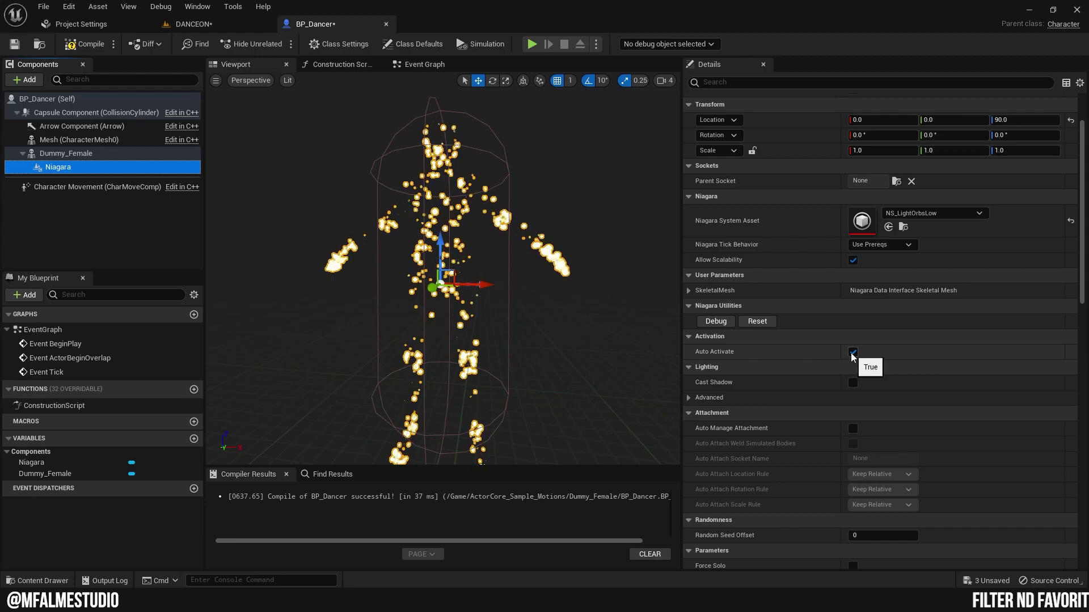
Step: Turn off the Niagara component's Auto Activate, compile BP_Dancer, and show its Event Graph
{"action": "left_click", "coordinate": [852, 353]}
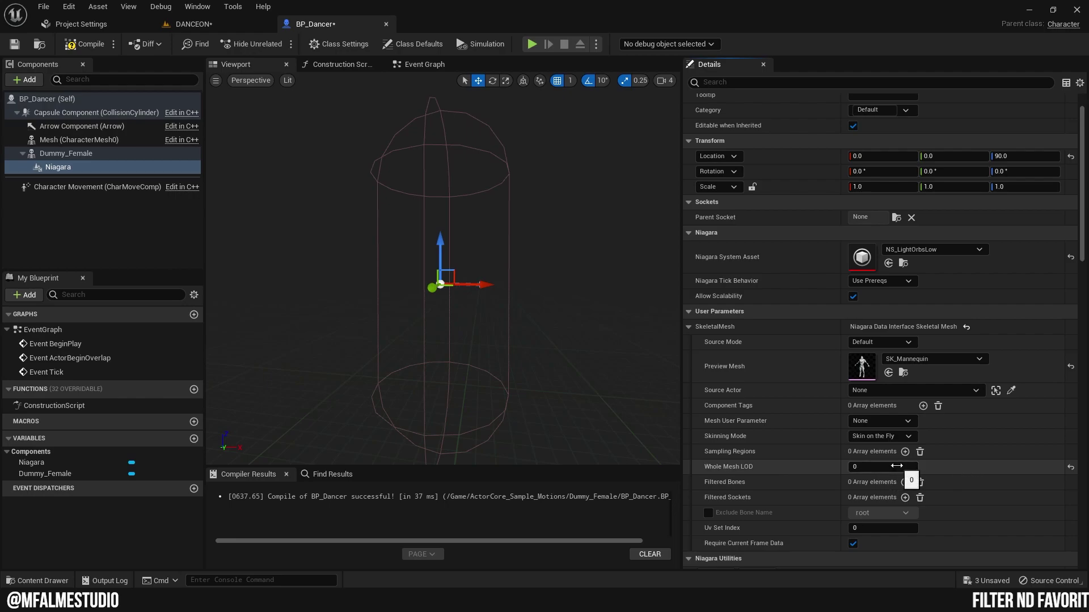
{"action": "scroll", "coordinate": [987, 470], "scroll_direction": "down", "scroll_amount": 5}
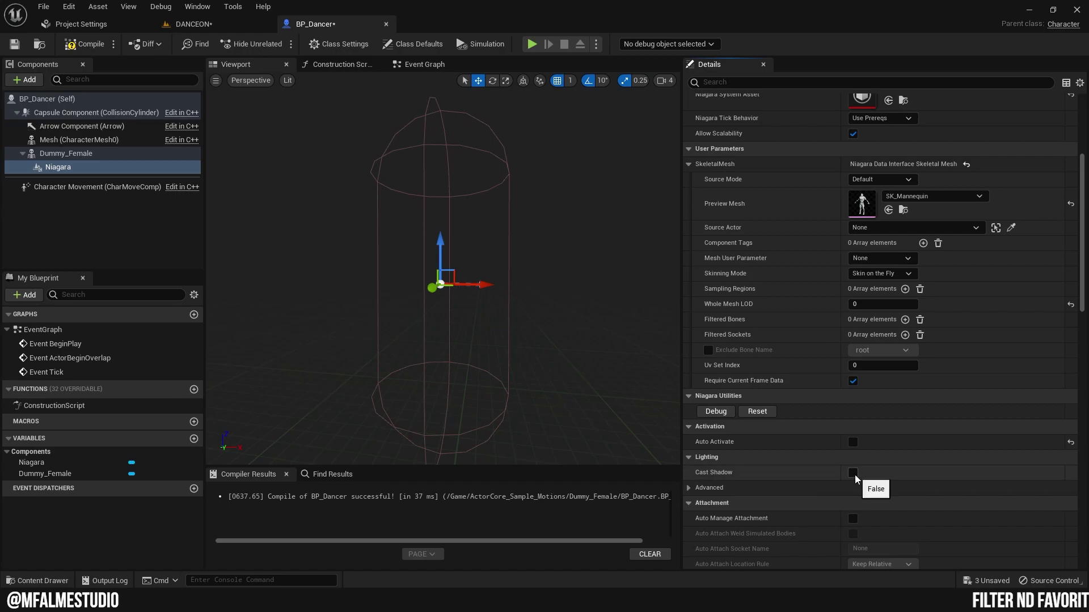
{"action": "left_click", "coordinate": [85, 43]}
{"action": "left_click", "coordinate": [426, 67]}
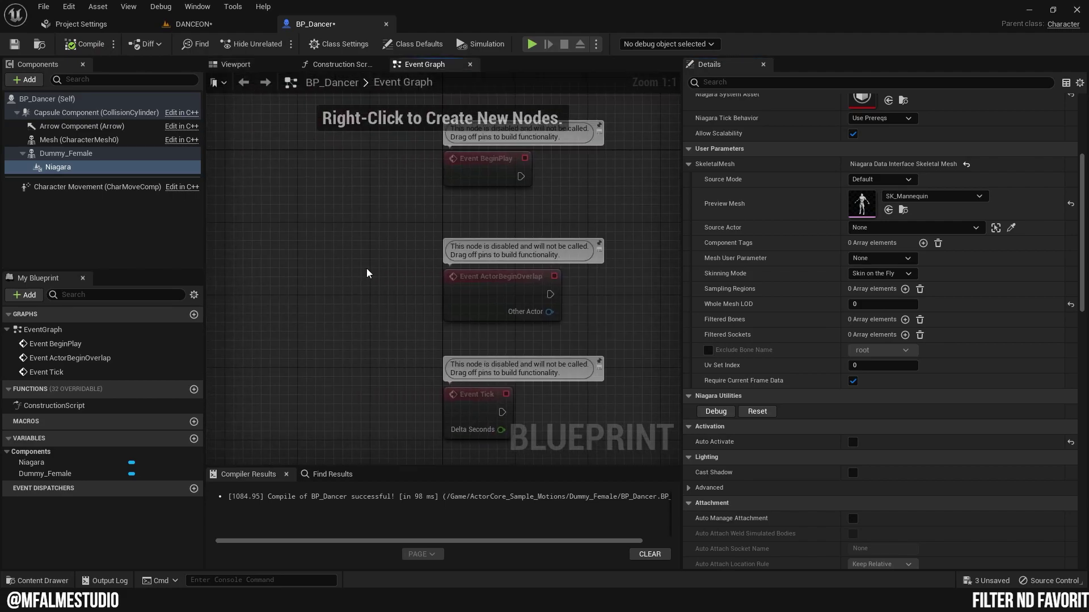
Step: Delete the Event ActorBeginOverlap and Event Tick nodes from the graph
{"action": "left_click_drag", "start_coordinate": [447, 332], "coordinate": [545, 429]}
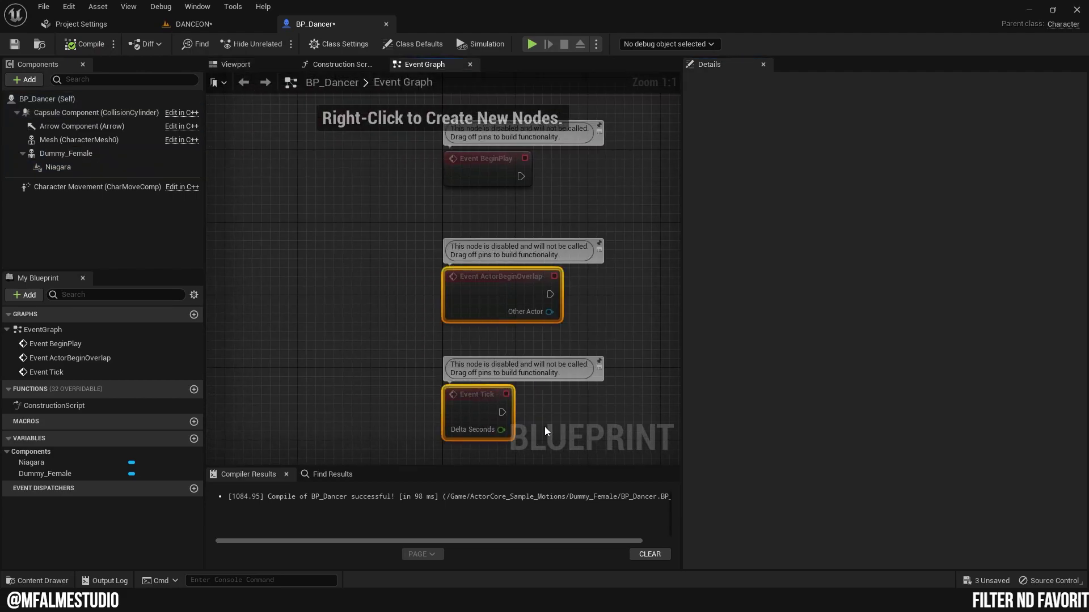
{"action": "key", "text": "Delete"}
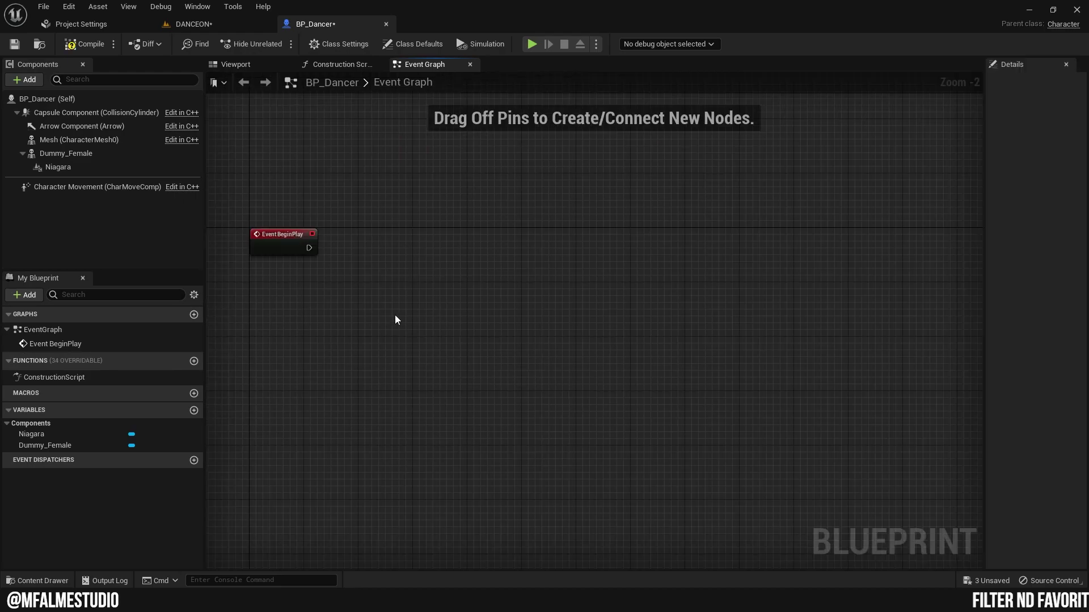
{"action": "right_click_drag", "start_coordinate": [395, 319], "coordinate": [430, 259]}
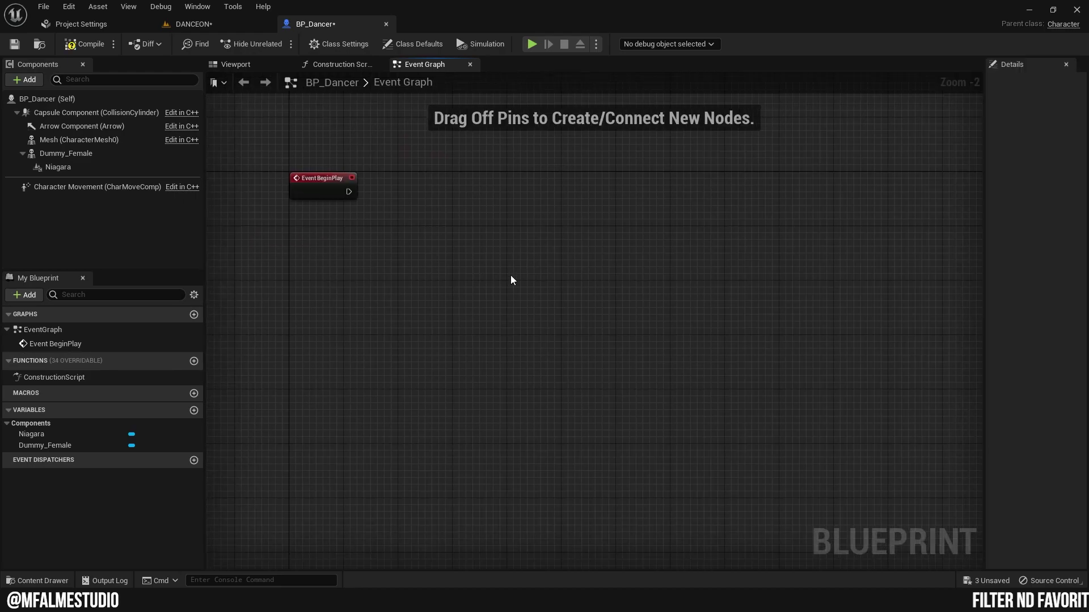
{"action": "scroll", "coordinate": [393, 247], "scroll_direction": "up", "scroll_amount": 1}
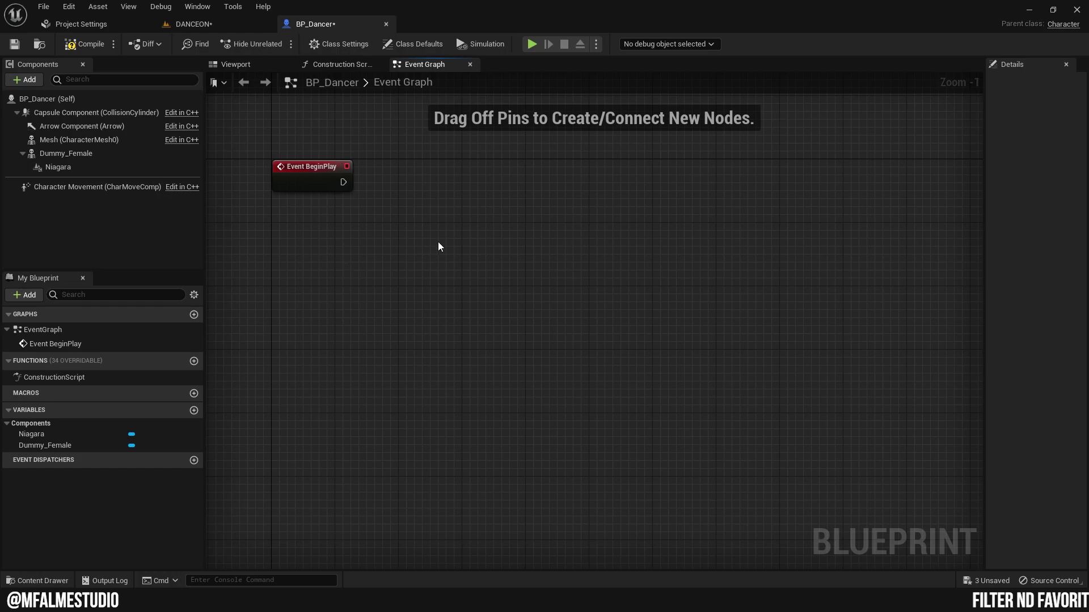
Step: Add a Get Aximmetry Trigger node named DANCE ON below Event BeginPlay
{"action": "right_click", "coordinate": [354, 289]}
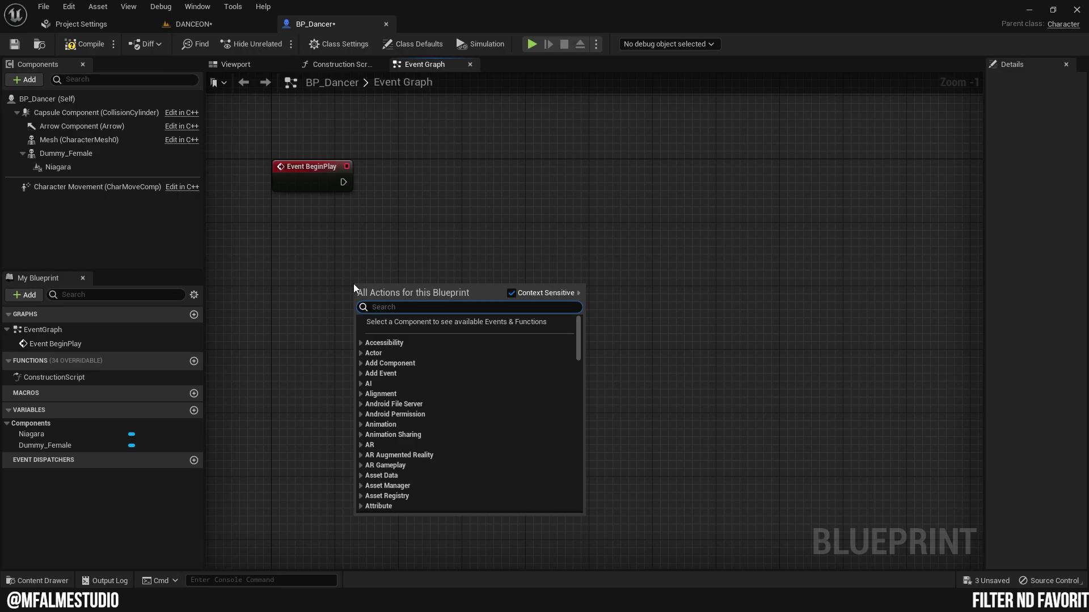
{"action": "type", "text": "get axim"}
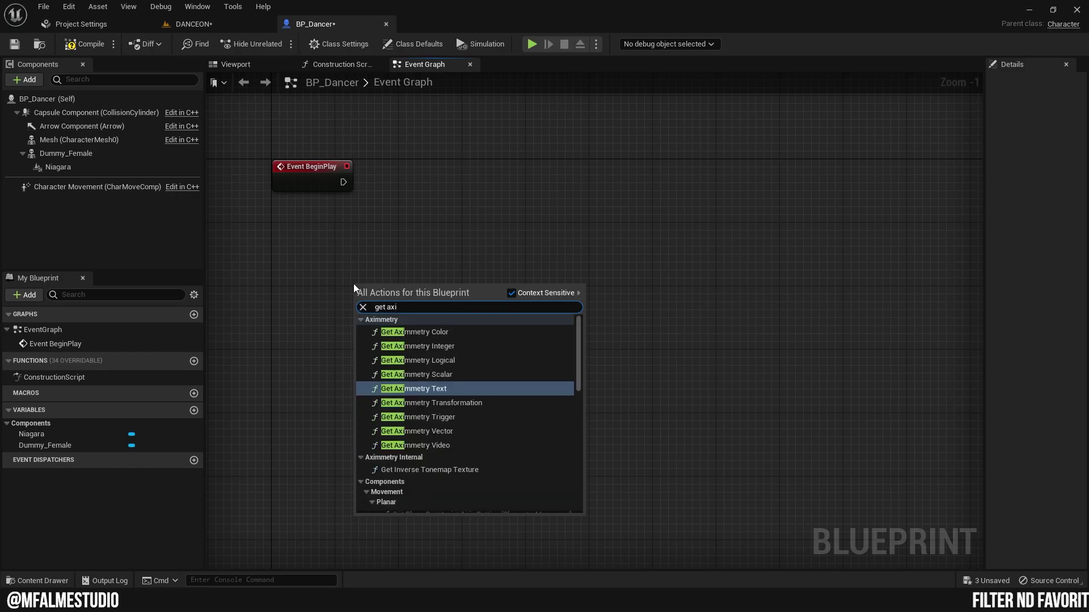
{"action": "left_click", "coordinate": [445, 420]}
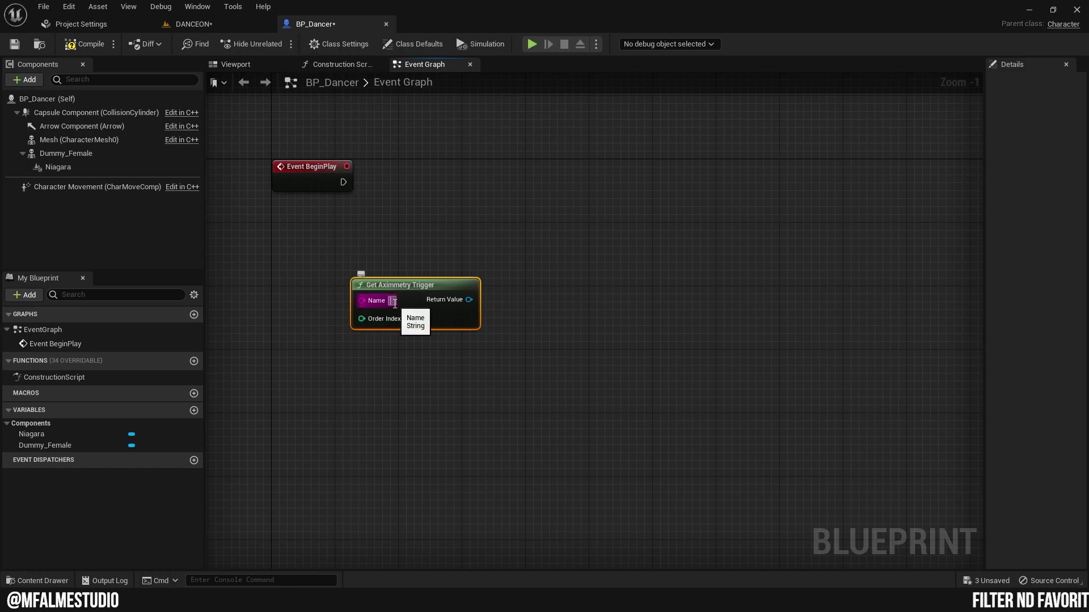
{"action": "type", "text": "DANCE O"}
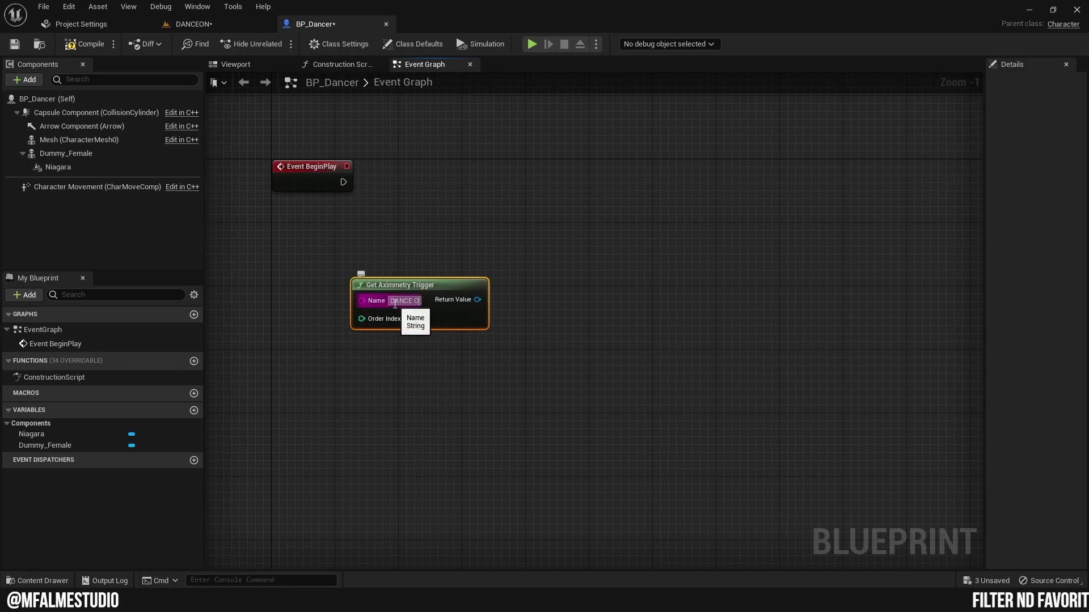
{"action": "type", "text": "N"}
{"action": "left_click", "coordinate": [468, 372]}
{"action": "left_click_drag", "start_coordinate": [467, 287], "coordinate": [395, 287]}
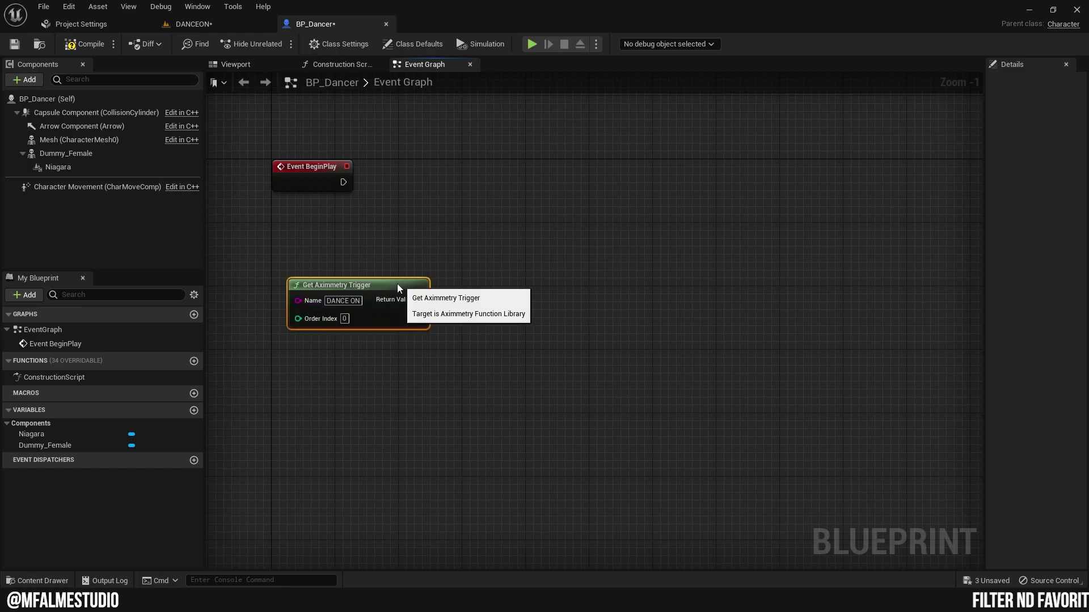
{"action": "right_click_drag", "start_coordinate": [391, 249], "coordinate": [478, 323]}
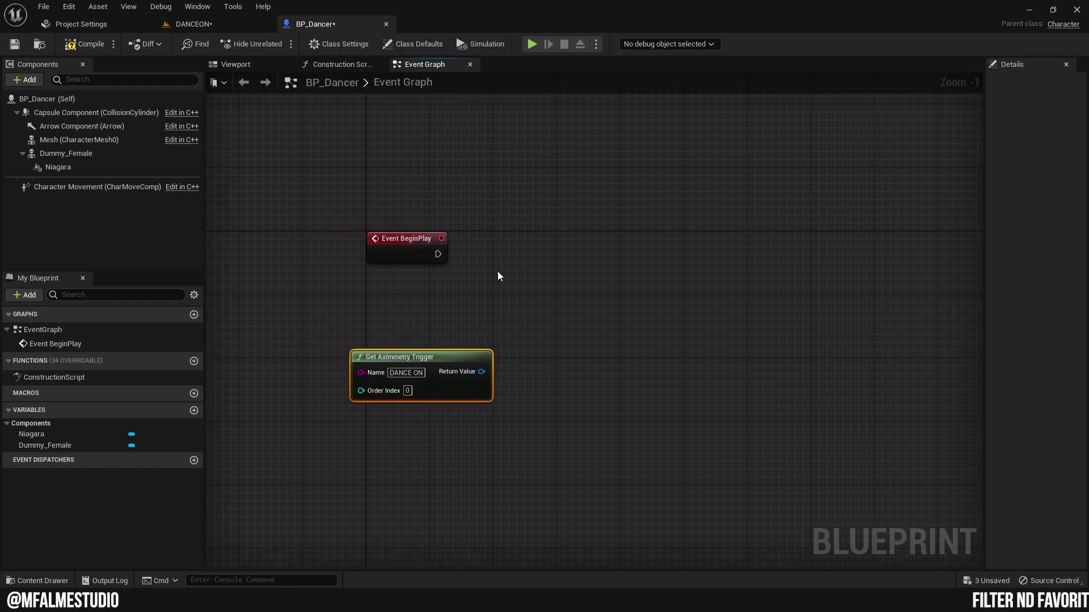
Step: Add a Bind Event to Trigger node fed by the trigger's Return Value and BeginPlay
{"action": "scroll", "coordinate": [403, 337], "scroll_direction": "up", "scroll_amount": 1}
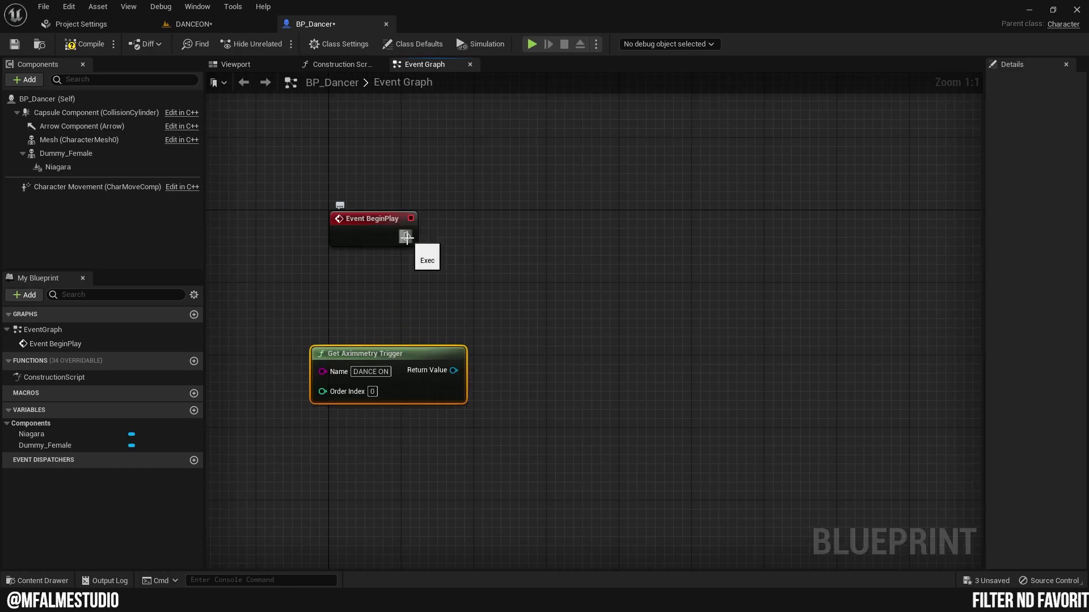
{"action": "left_click_drag", "start_coordinate": [495, 242], "coordinate": [341, 205]}
{"action": "left_click_drag", "start_coordinate": [454, 371], "coordinate": [519, 249]}
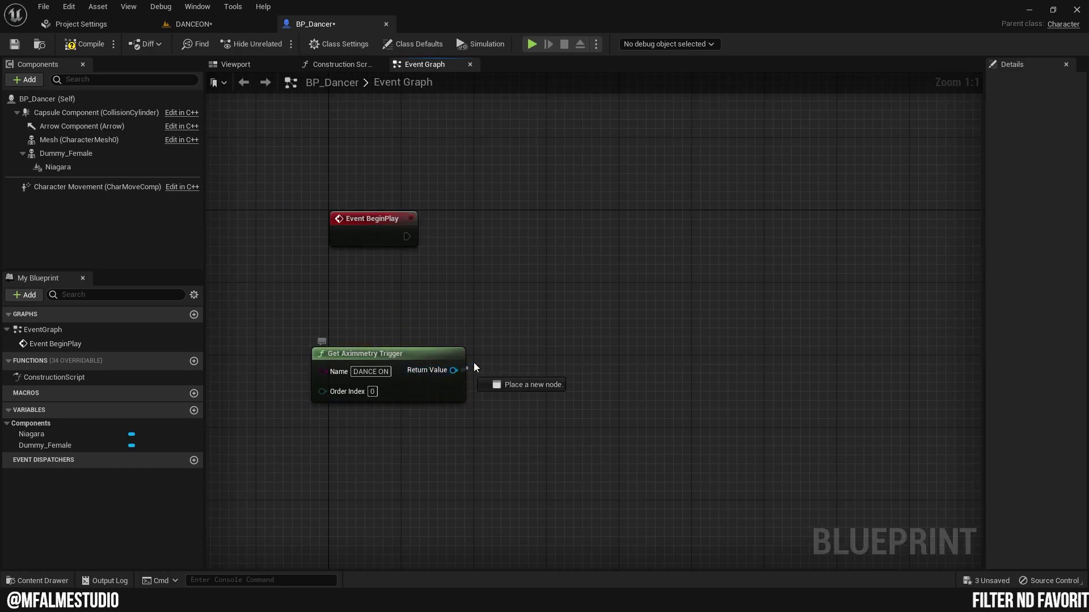
{"action": "type", "text": "bind"}
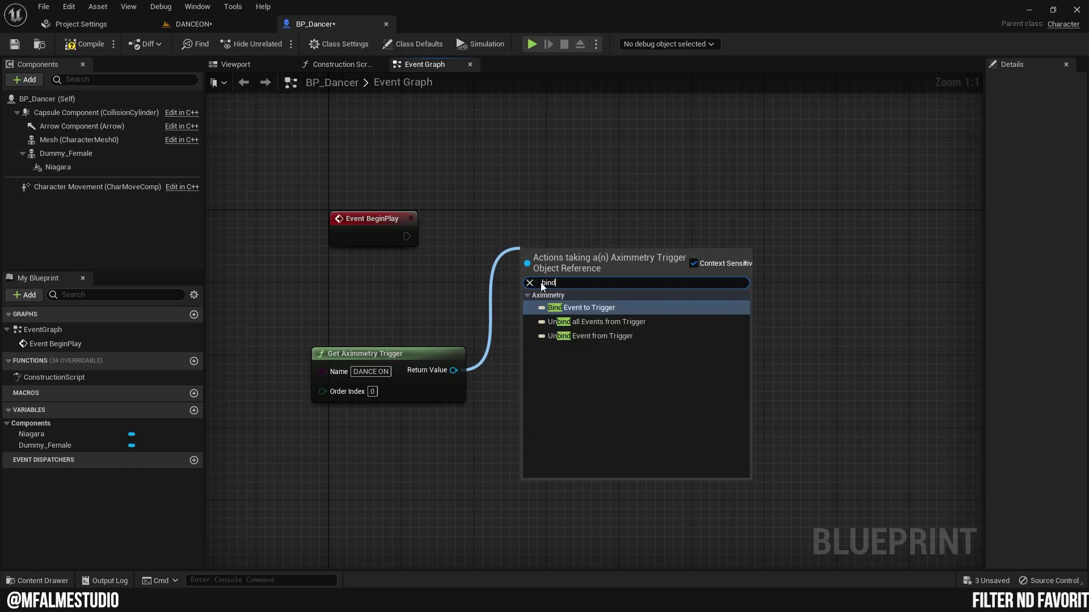
{"action": "left_click", "coordinate": [573, 307]}
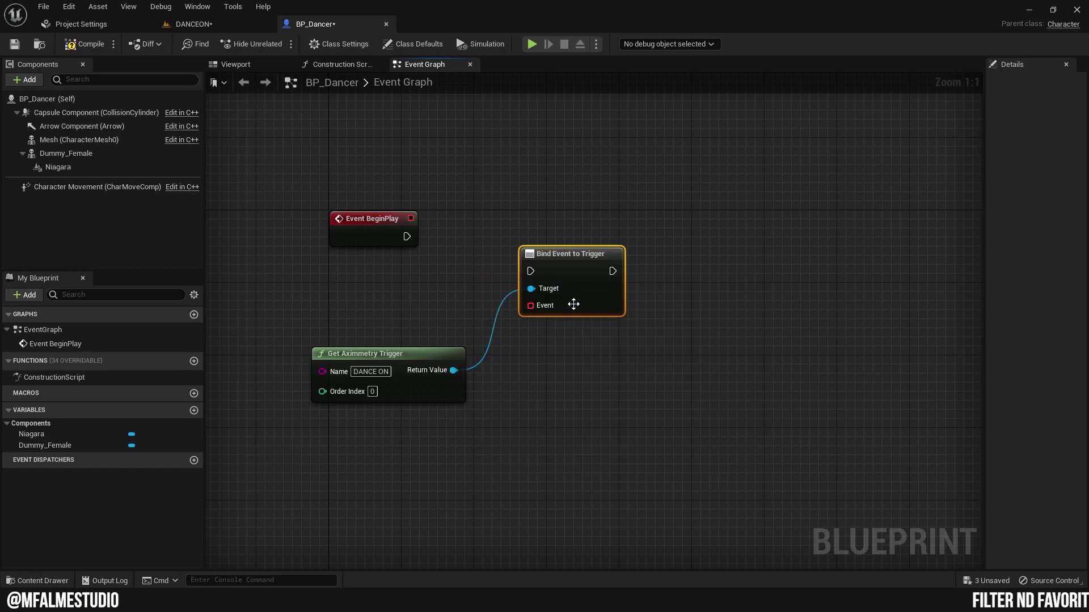
{"action": "left_click_drag", "start_coordinate": [569, 255], "coordinate": [564, 234]}
{"action": "left_click_drag", "start_coordinate": [407, 236], "coordinate": [523, 245]}
{"action": "left_click_drag", "start_coordinate": [565, 233], "coordinate": [574, 228]}
Step: Create a custom event, CustomEvent_0, bound to the Bind Event's Event pin
{"action": "left_click_drag", "start_coordinate": [531, 269], "coordinate": [540, 328]}
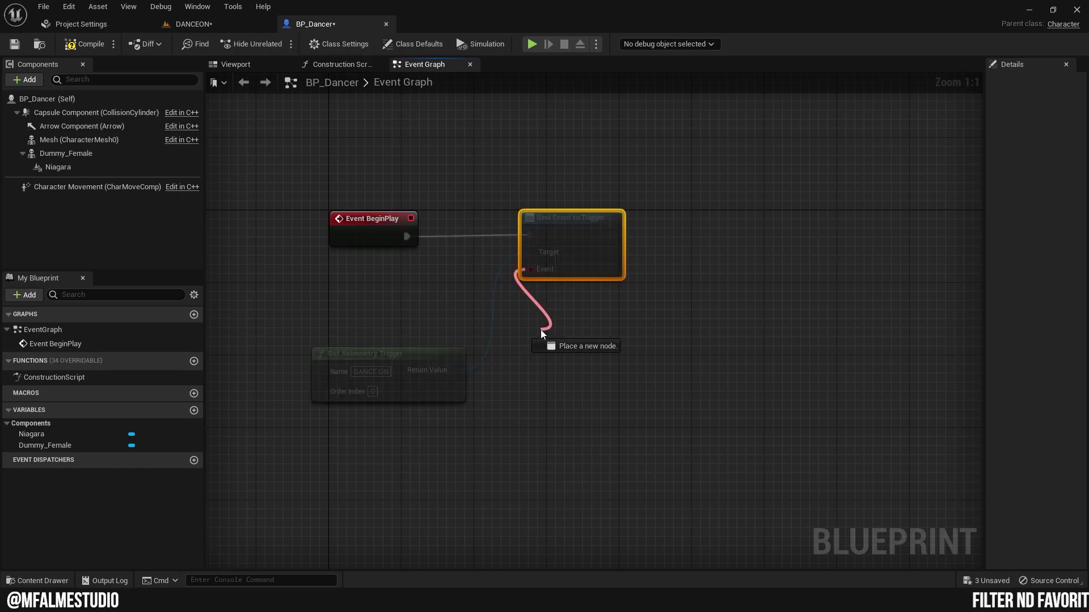
{"action": "type", "text": "cust"}
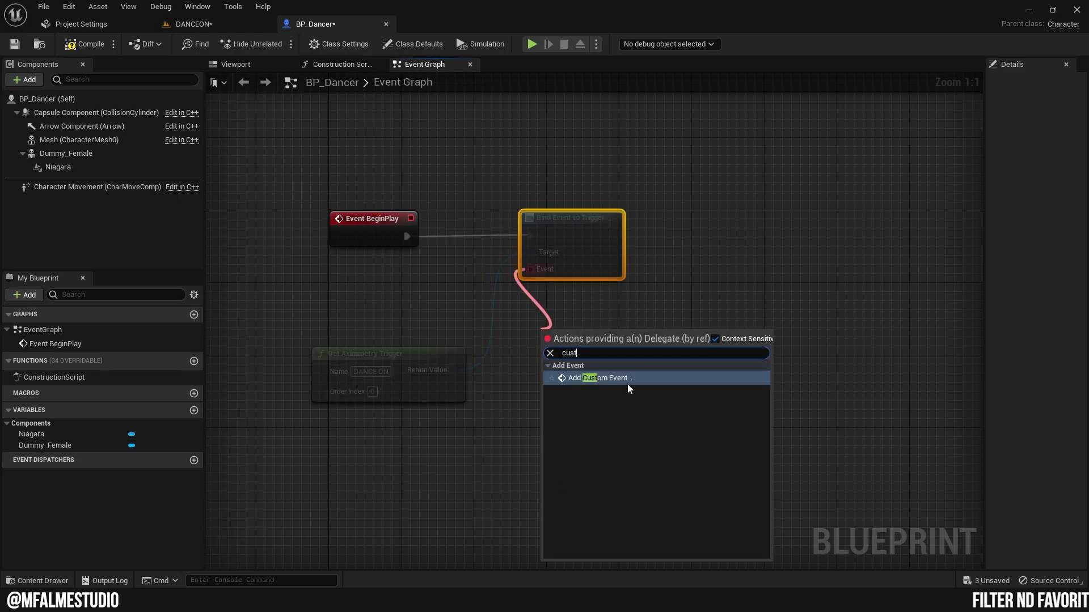
{"action": "left_click", "coordinate": [628, 386]}
{"action": "key", "text": "Return"}
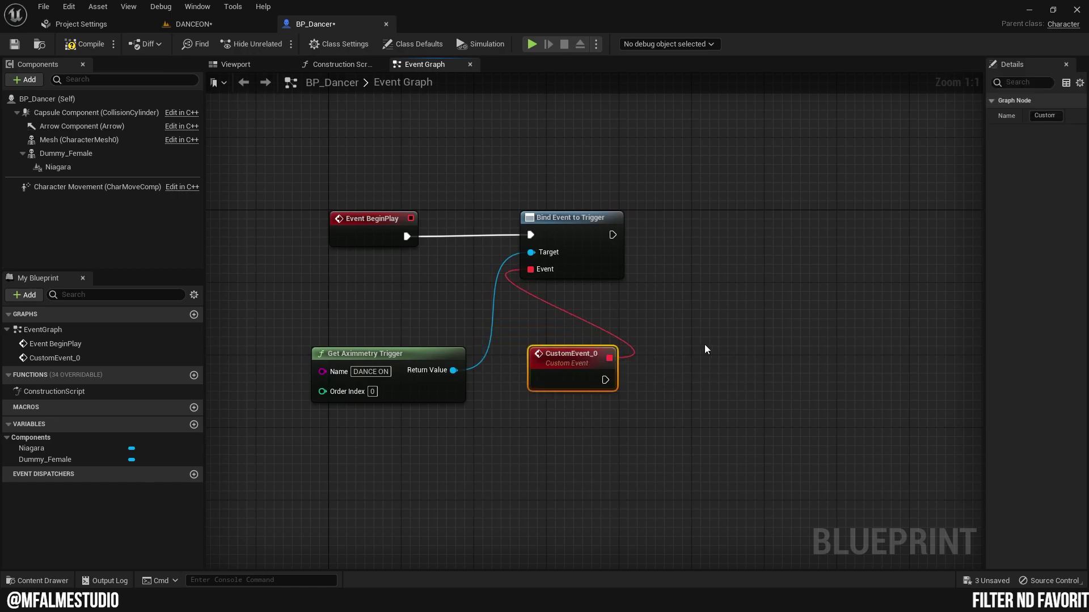
Step: Add a Flip Flop node driven by CustomEvent_0
{"action": "right_click_drag", "start_coordinate": [704, 349], "coordinate": [544, 373]}
{"action": "left_click_drag", "start_coordinate": [509, 366], "coordinate": [594, 342]}
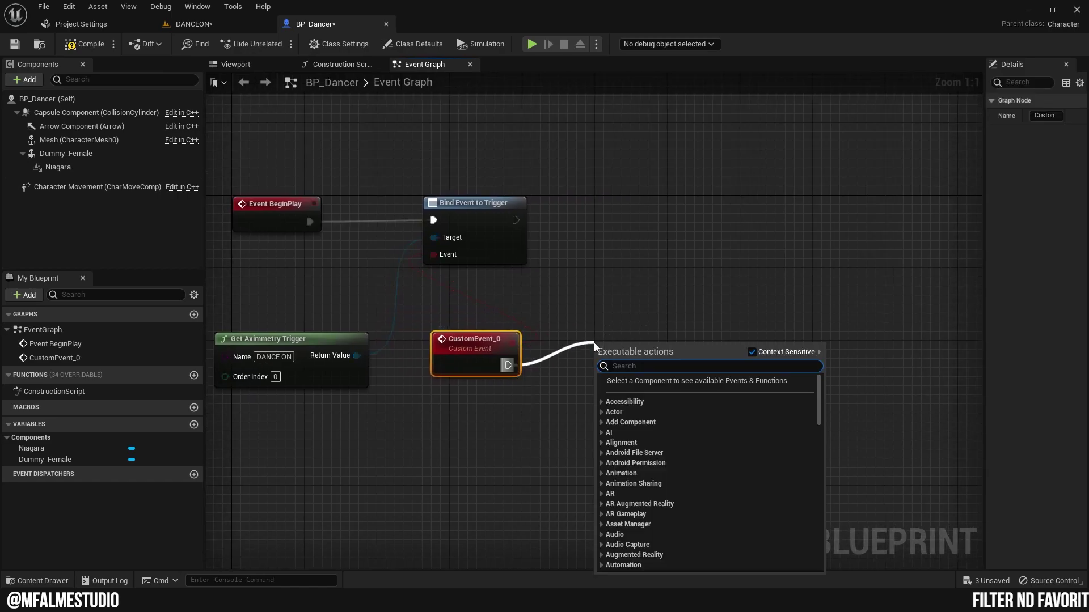
{"action": "type", "text": "flip"}
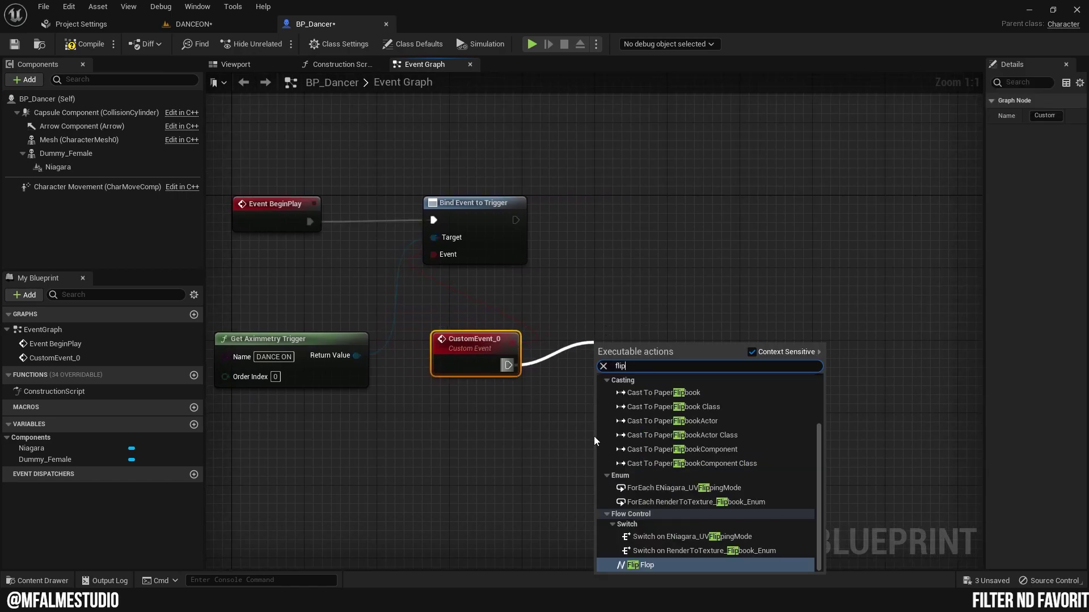
{"action": "left_click", "coordinate": [666, 567]}
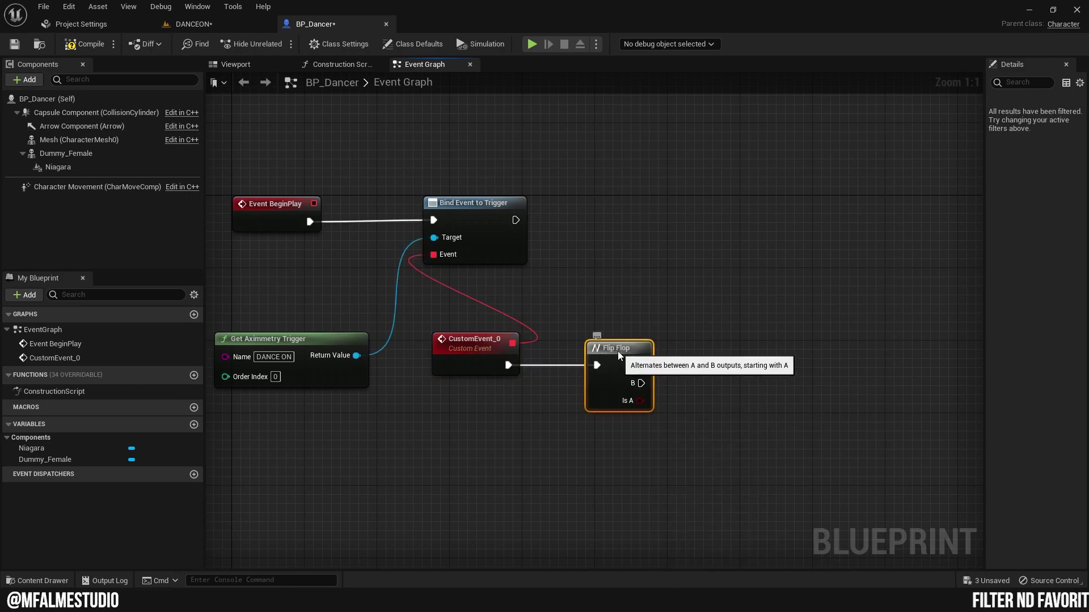
{"action": "mouse_move", "coordinate": [652, 308]}
{"action": "right_mouse_down"}
{"action": "mouse_move", "coordinate": [529, 335]}
{"action": "mouse_move", "coordinate": [657, 291]}
{"action": "right_mouse_up"}
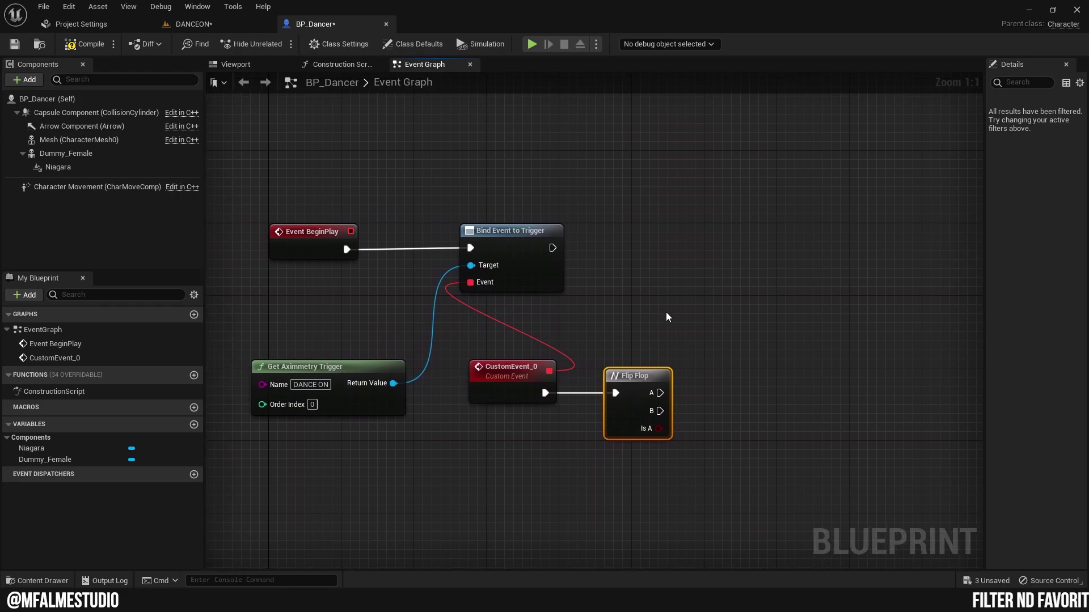
{"action": "right_click_drag", "start_coordinate": [657, 393], "coordinate": [570, 464]}
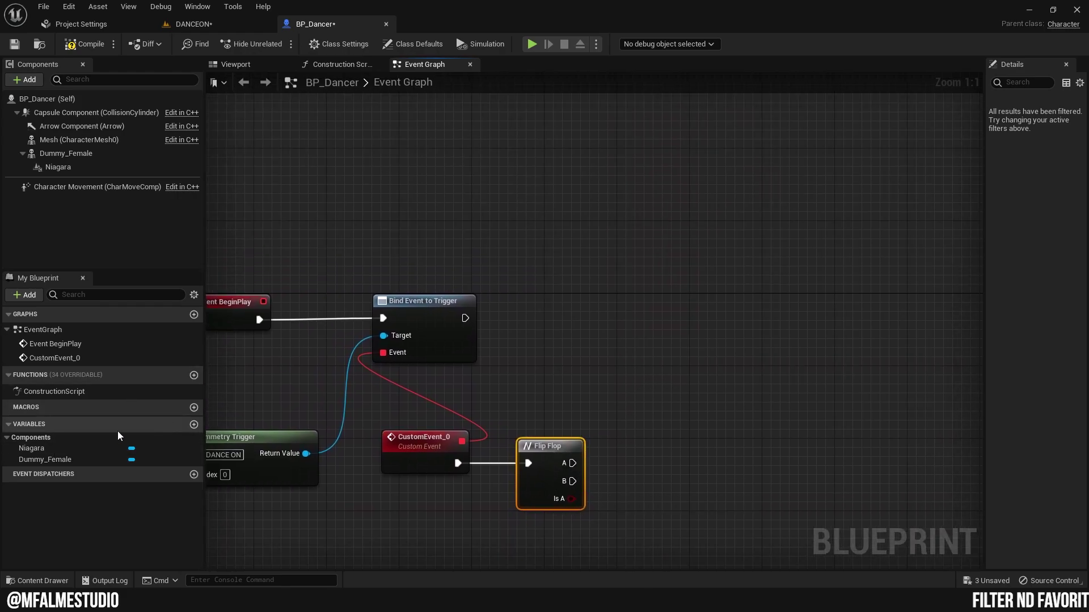
Step: Add a Dummy_Female getter and a Play Animation node wired from Flip Flop's A output
{"action": "mouse_move", "coordinate": [44, 462]}
{"action": "left_mouse_down"}
{"action": "mouse_move", "coordinate": [531, 239]}
{"action": "mouse_move", "coordinate": [522, 220]}
{"action": "mouse_move", "coordinate": [651, 333]}
{"action": "left_mouse_up"}
{"action": "left_click", "coordinate": [581, 237]}
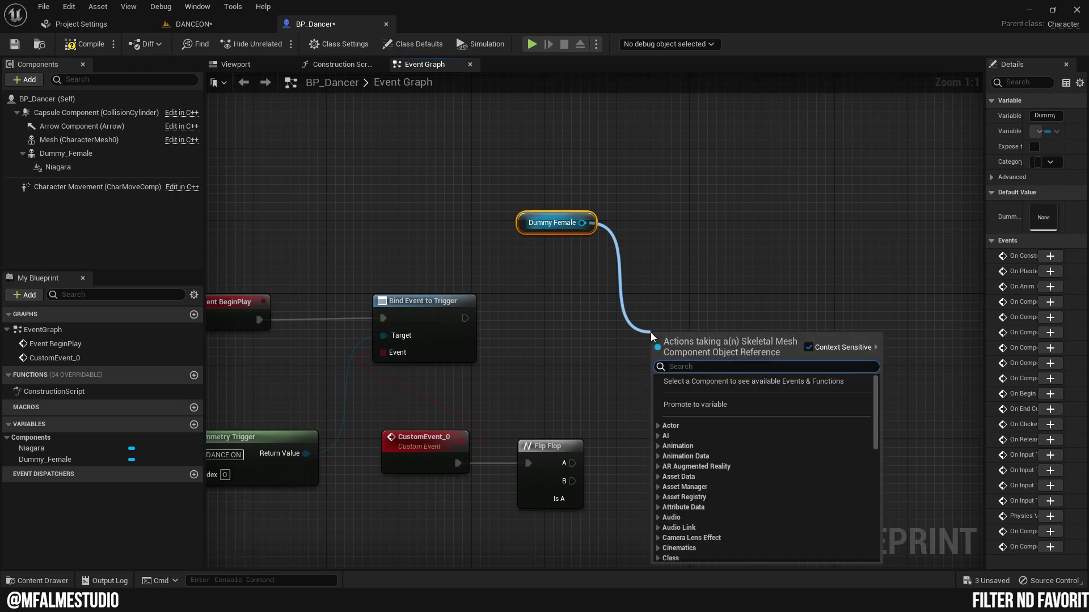
{"action": "type", "text": "play"}
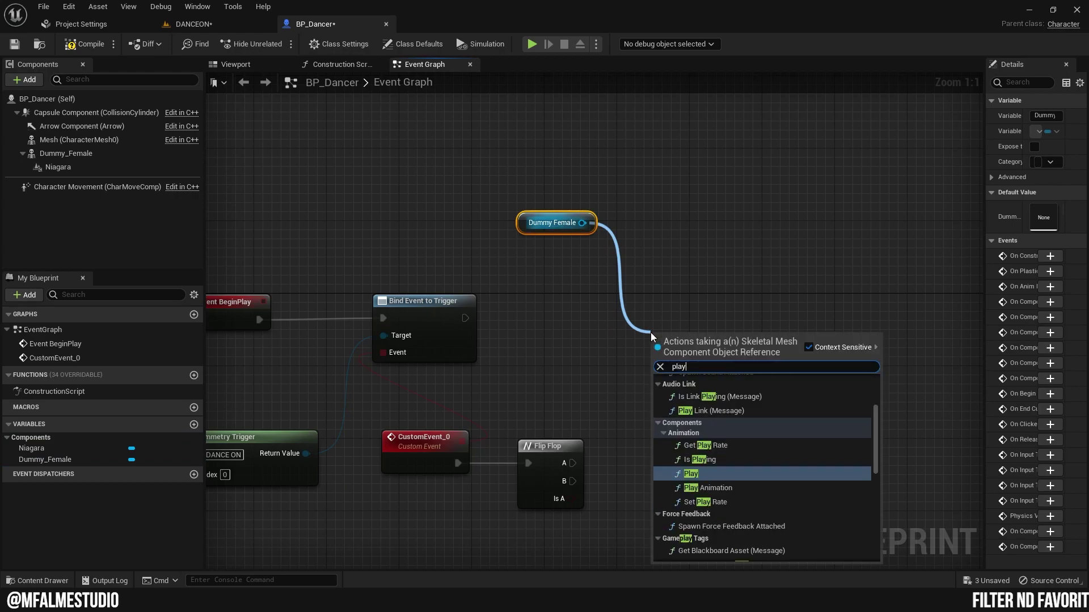
{"action": "left_click", "coordinate": [721, 487]}
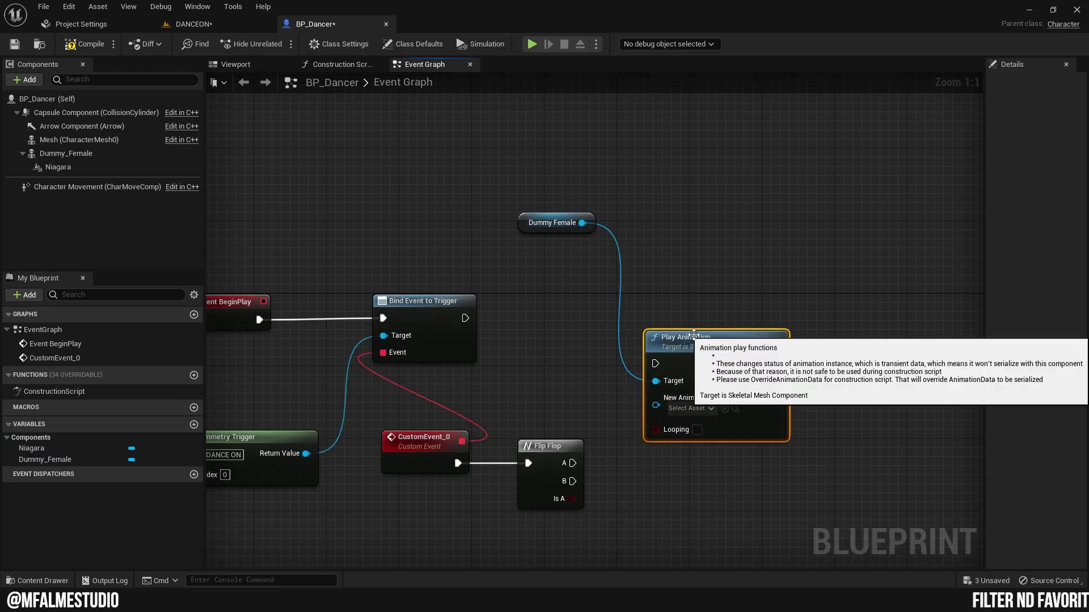
{"action": "left_click_drag", "start_coordinate": [573, 463], "coordinate": [656, 390]}
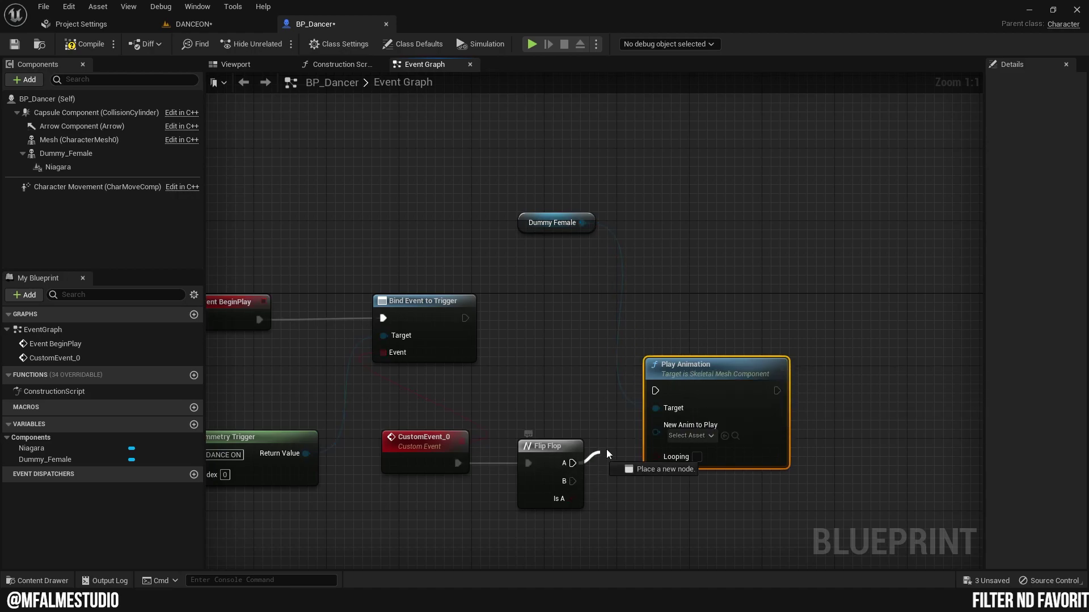
{"action": "left_click_drag", "start_coordinate": [726, 372], "coordinate": [763, 371]}
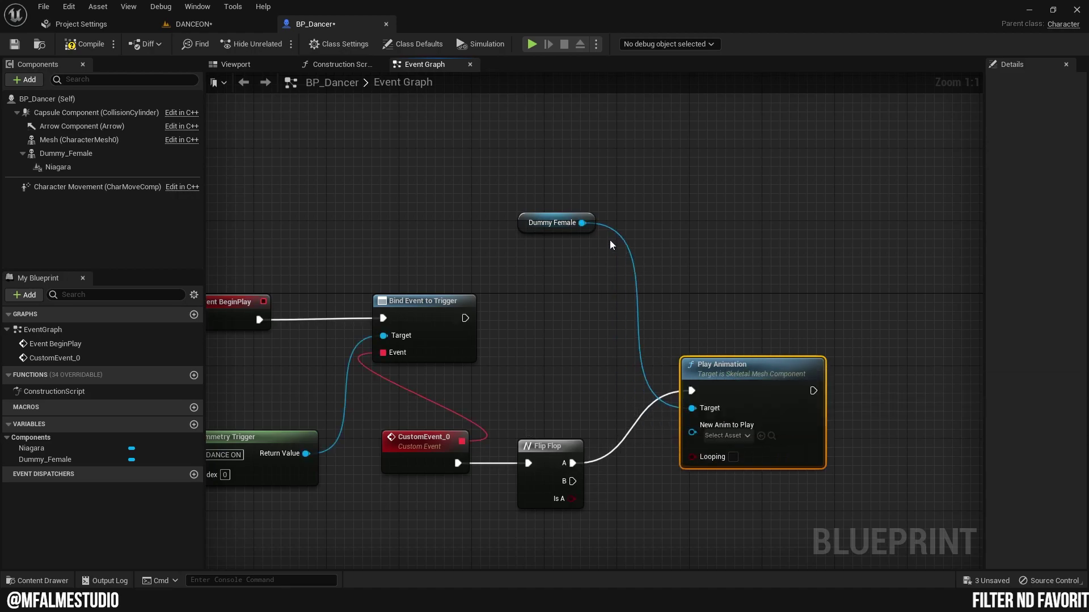
Step: Add a Stop node targeting Dummy Female and wire Flip Flop's B output into it
{"action": "mouse_move", "coordinate": [582, 222]}
{"action": "left_mouse_down"}
{"action": "mouse_move", "coordinate": [685, 540]}
{"action": "mouse_move", "coordinate": [685, 515]}
{"action": "left_mouse_up"}
{"action": "type", "text": "stop"}
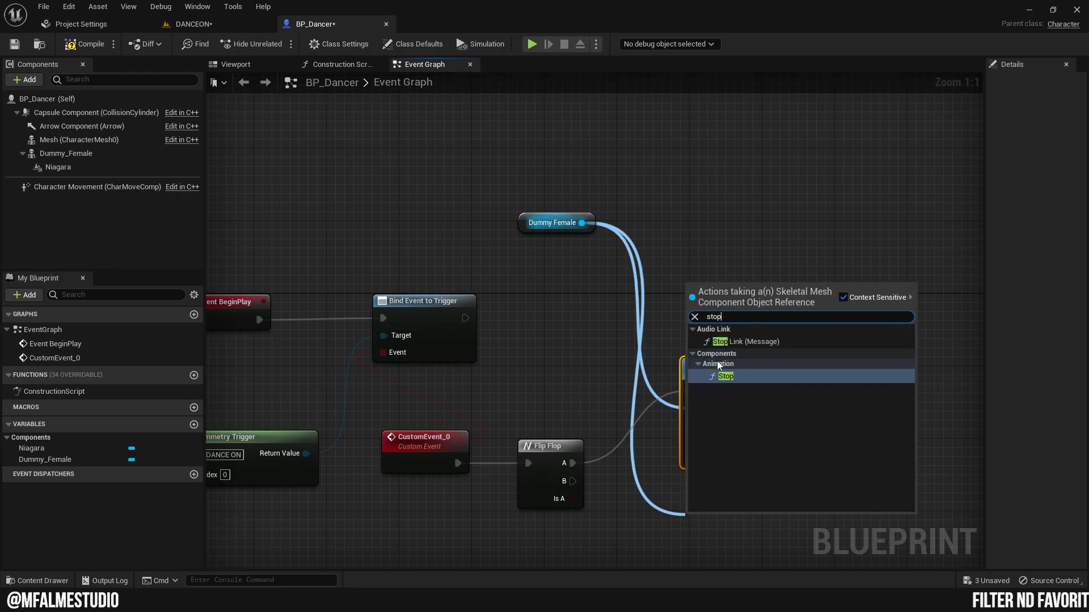
{"action": "left_click", "coordinate": [742, 376]}
{"action": "right_click_drag", "start_coordinate": [751, 527], "coordinate": [733, 382]}
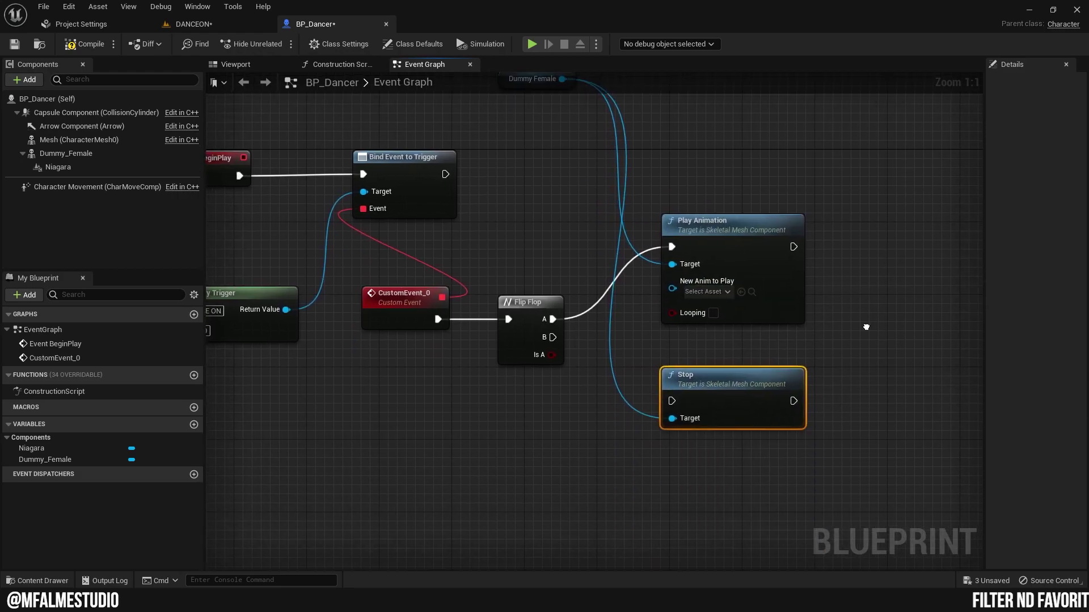
{"action": "right_click_drag", "start_coordinate": [512, 81], "coordinate": [501, 141]}
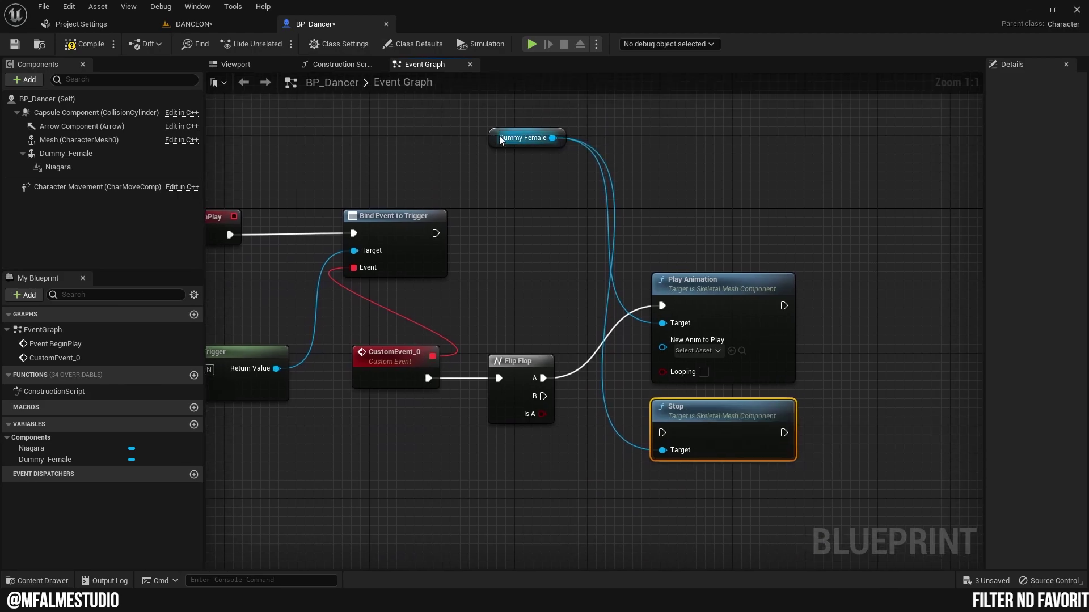
{"action": "left_click_drag", "start_coordinate": [505, 131], "coordinate": [531, 231]}
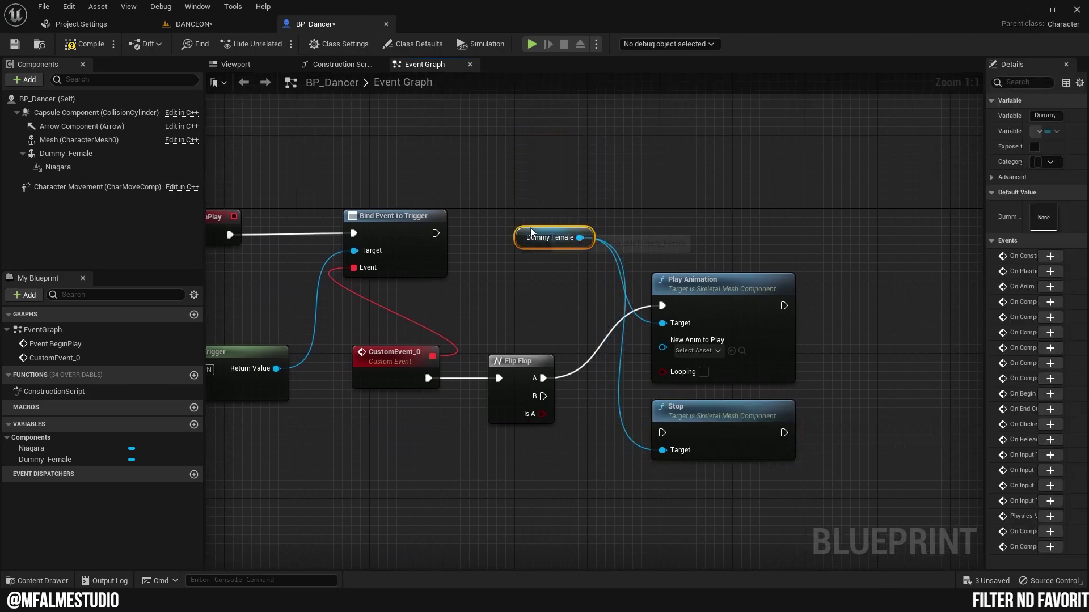
{"action": "left_click_drag", "start_coordinate": [541, 397], "coordinate": [652, 437]}
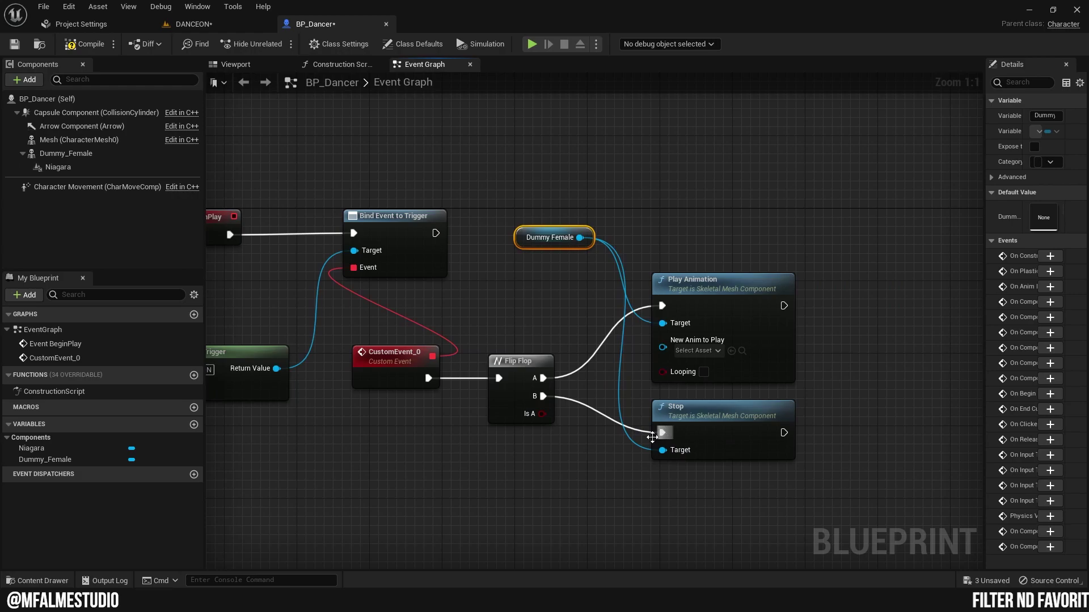
{"action": "key", "text": "Home"}
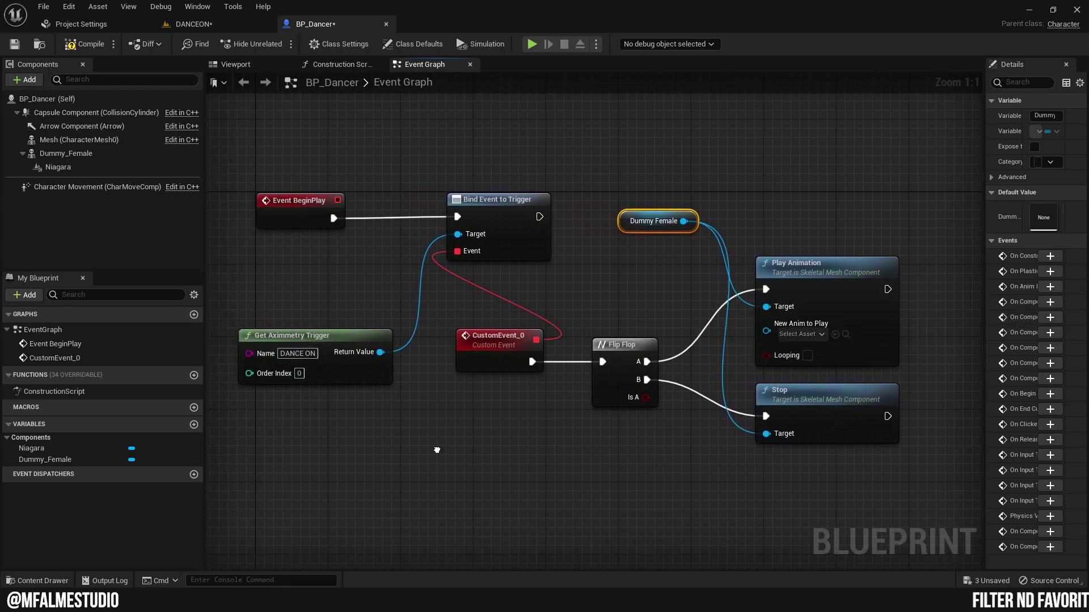
Step: Add a Niagara getter and an Activate node that runs after Play Animation
{"action": "right_click_drag", "start_coordinate": [439, 407], "coordinate": [414, 424]}
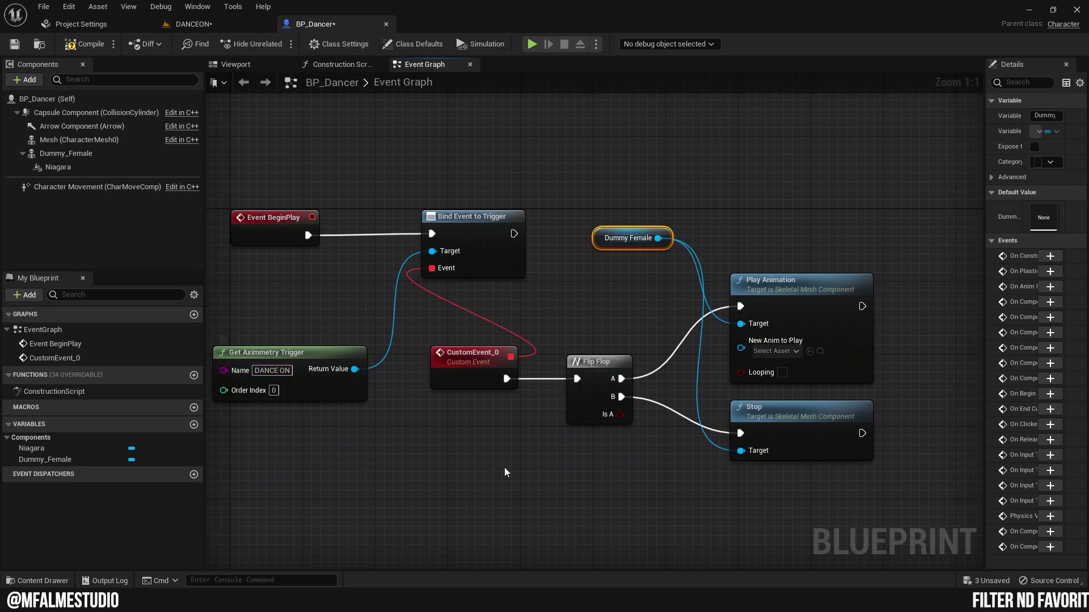
{"action": "right_click_drag", "start_coordinate": [507, 472], "coordinate": [409, 467]}
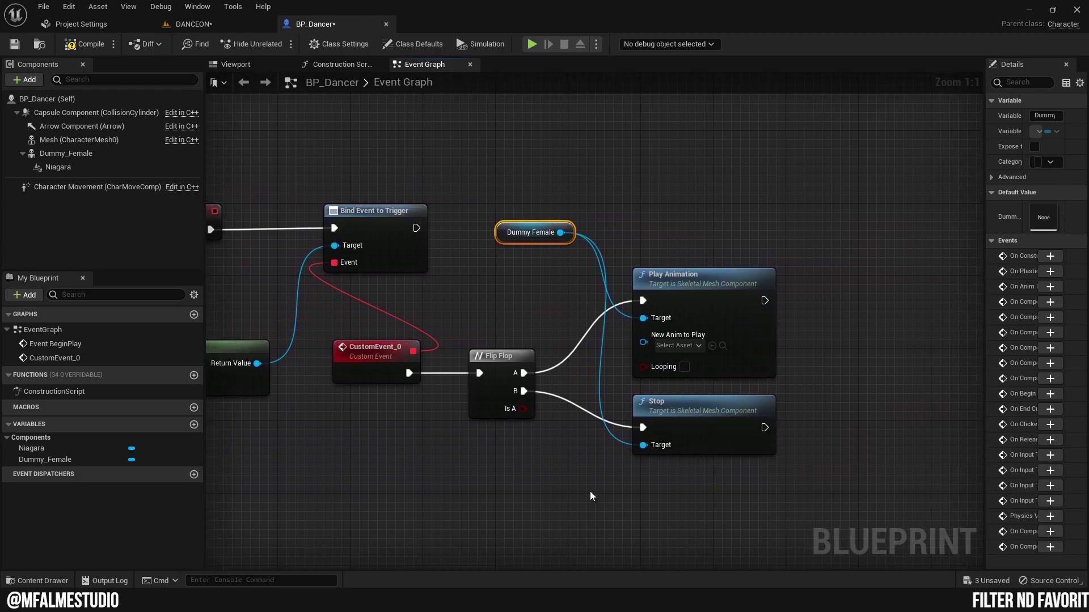
{"action": "right_click_drag", "start_coordinate": [665, 492], "coordinate": [533, 493]}
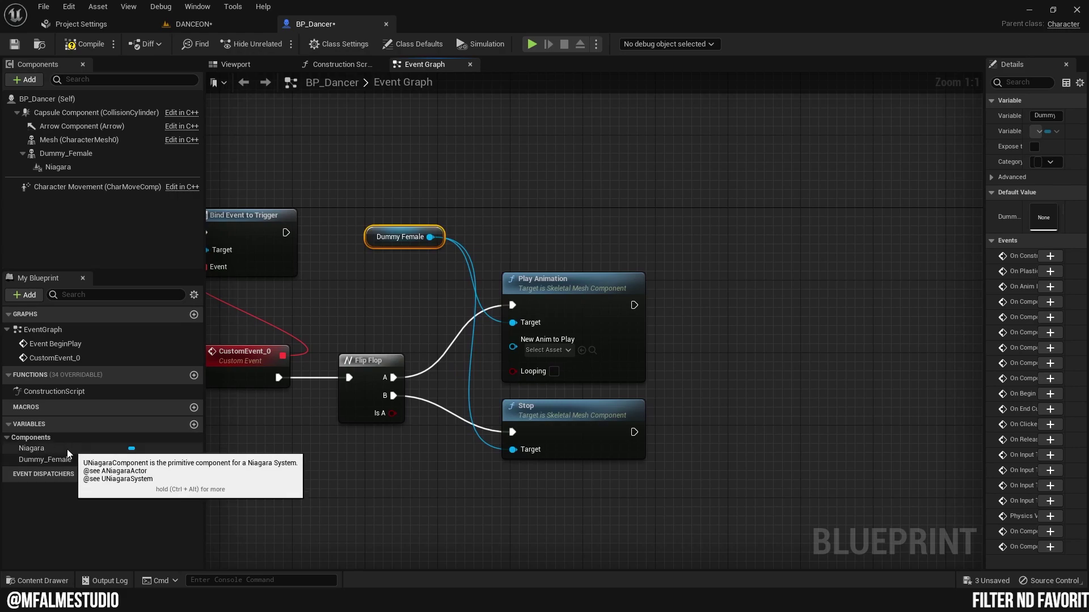
{"action": "left_click_drag", "start_coordinate": [63, 453], "coordinate": [619, 207]}
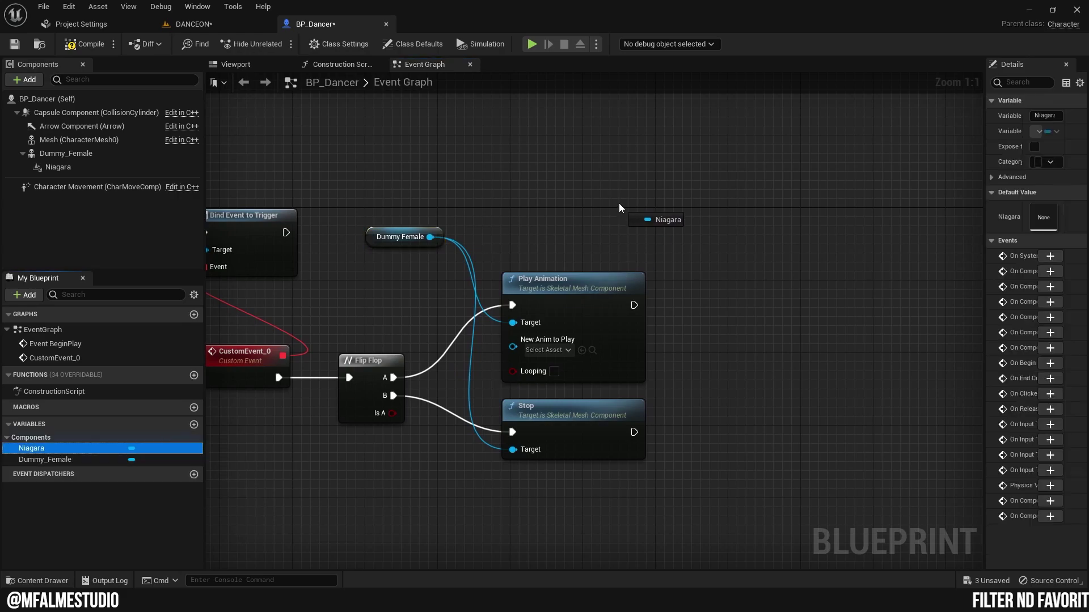
{"action": "left_click", "coordinate": [658, 227]}
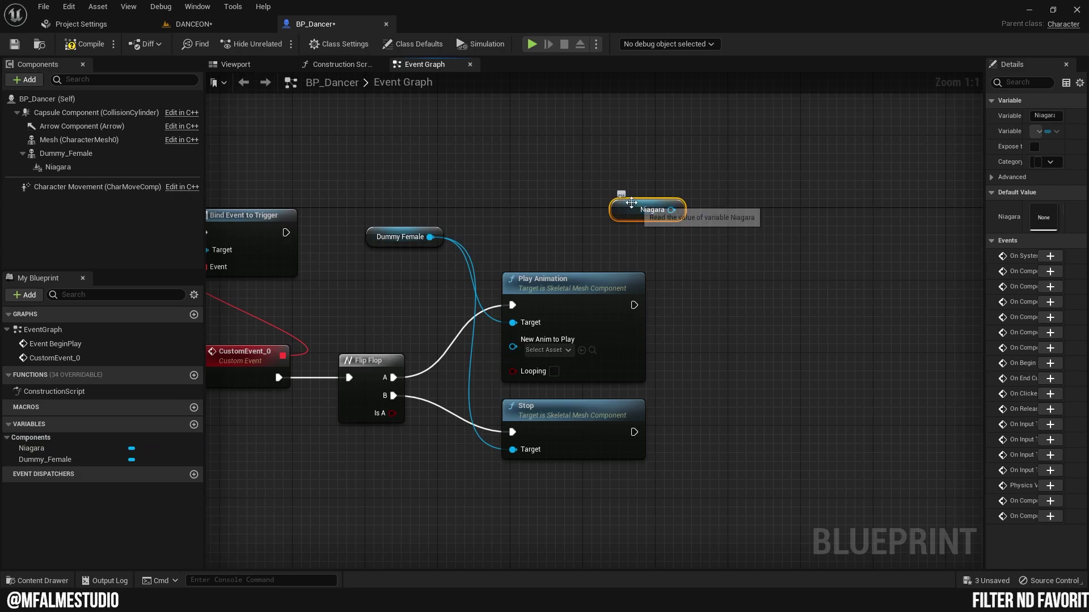
{"action": "left_click_drag", "start_coordinate": [654, 219], "coordinate": [747, 274]}
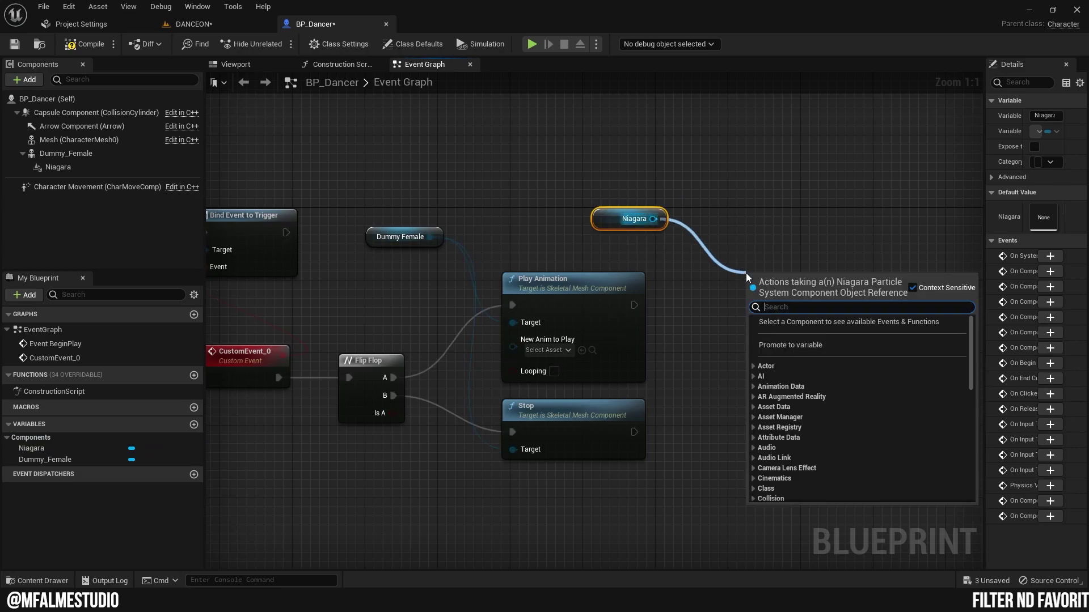
{"action": "type", "text": "activa"}
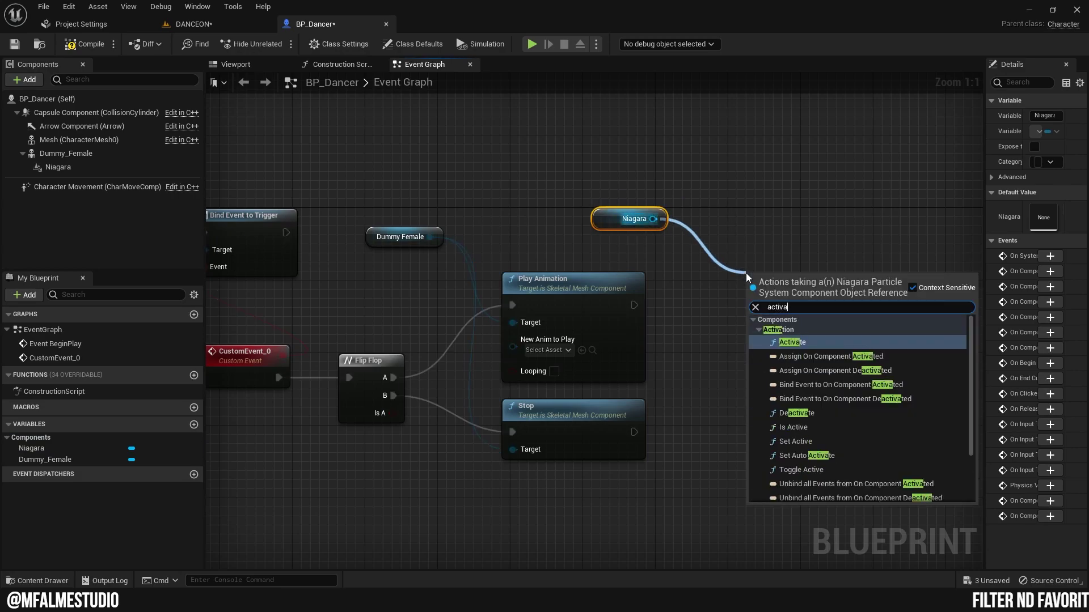
{"action": "left_click", "coordinate": [812, 343]}
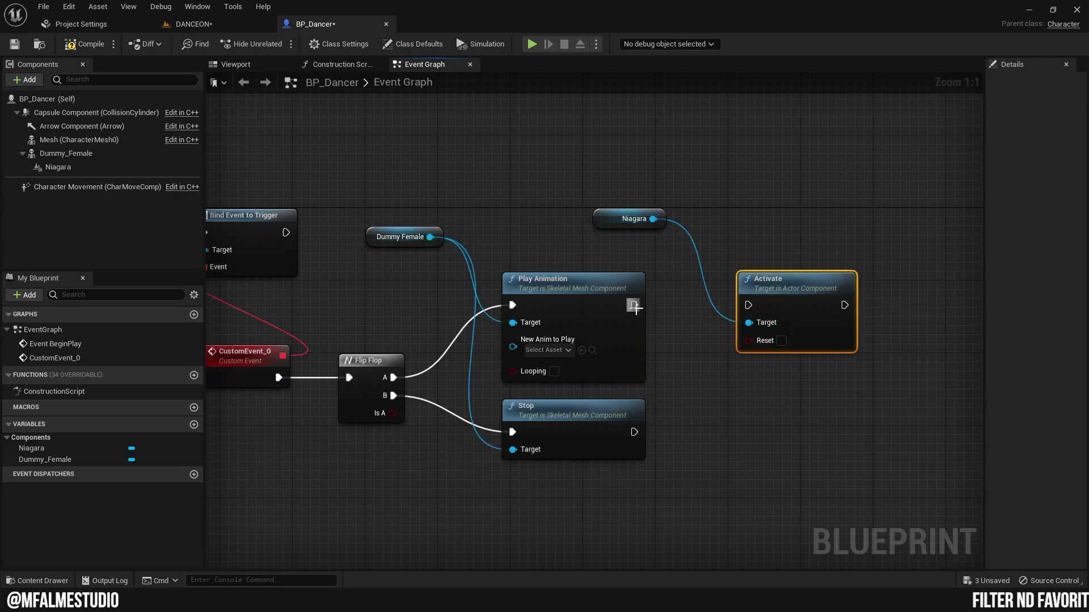
{"action": "mouse_move", "coordinate": [633, 305]}
{"action": "left_mouse_down"}
{"action": "mouse_move", "coordinate": [748, 305]}
{"action": "mouse_move", "coordinate": [798, 287]}
{"action": "left_mouse_up"}
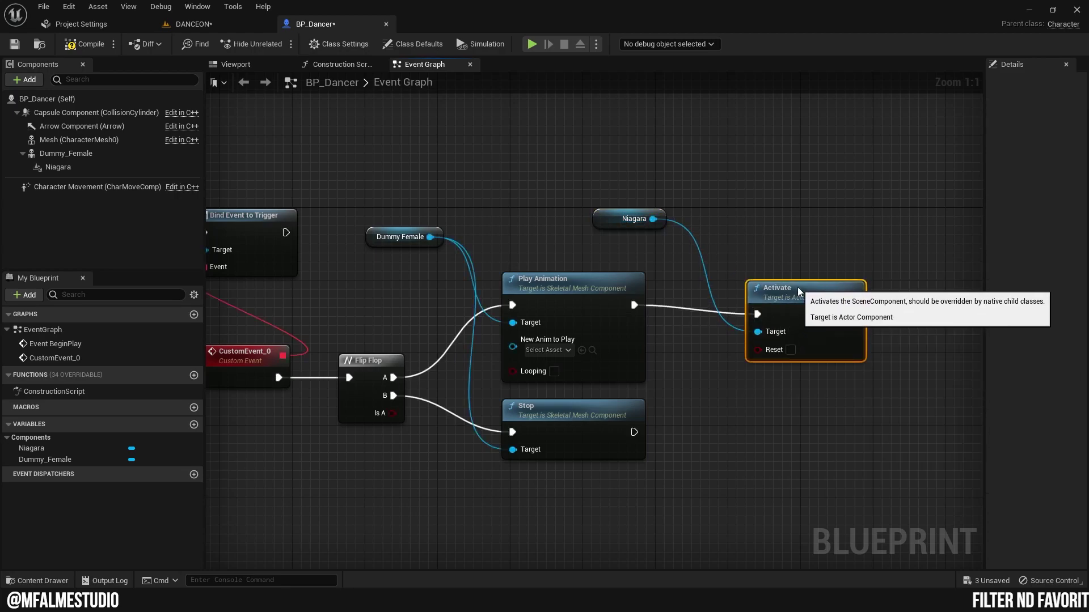
Step: Add a Niagara Deactivate node that runs after Stop
{"action": "right_click_drag", "start_coordinate": [803, 422], "coordinate": [723, 366]}
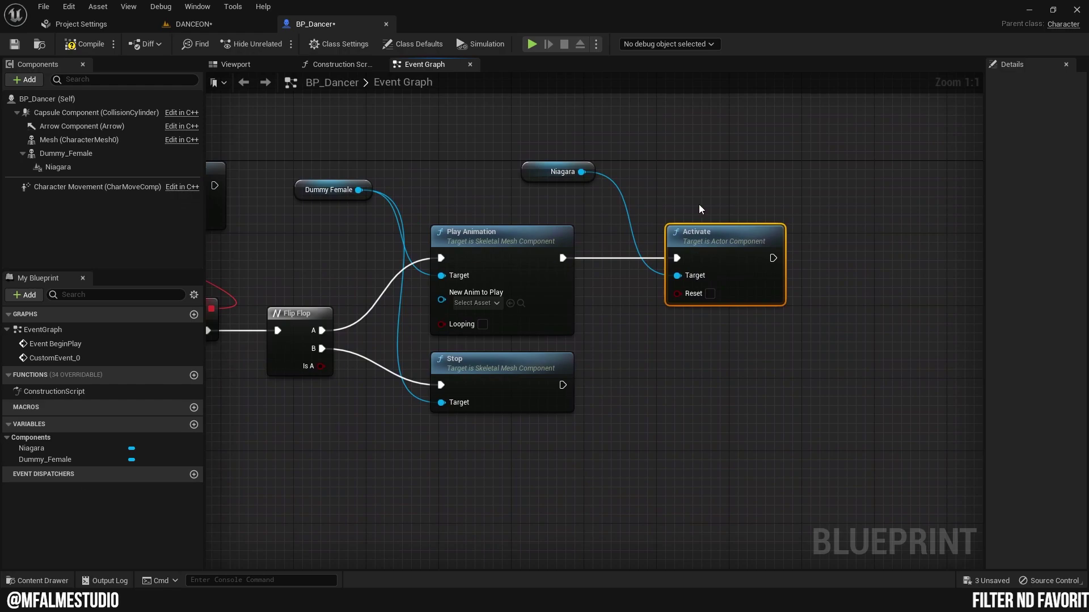
{"action": "left_click_drag", "start_coordinate": [582, 171], "coordinate": [682, 361]}
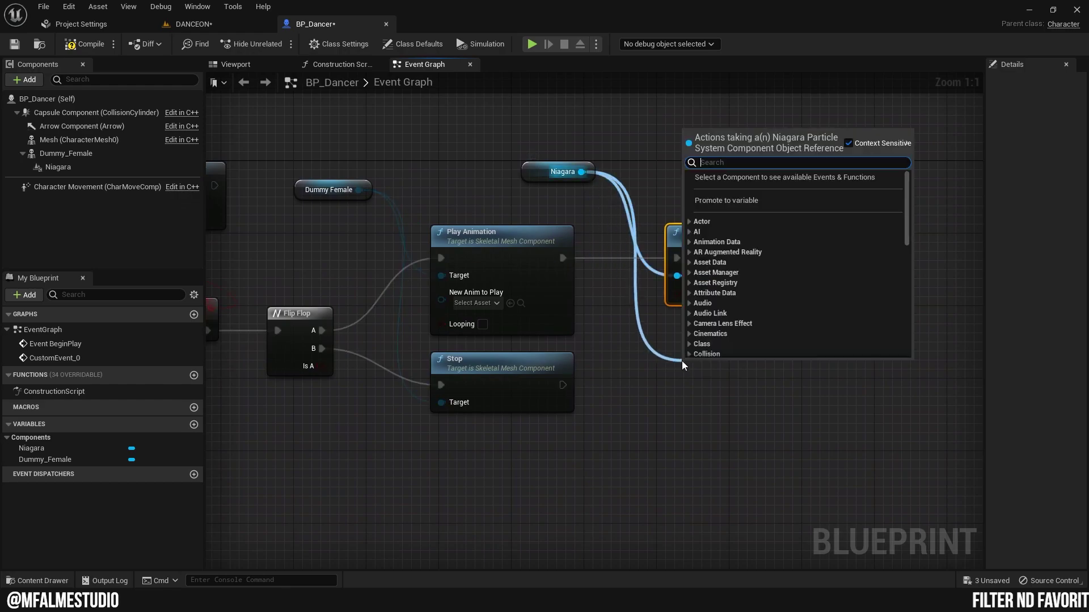
{"action": "type", "text": "deact"}
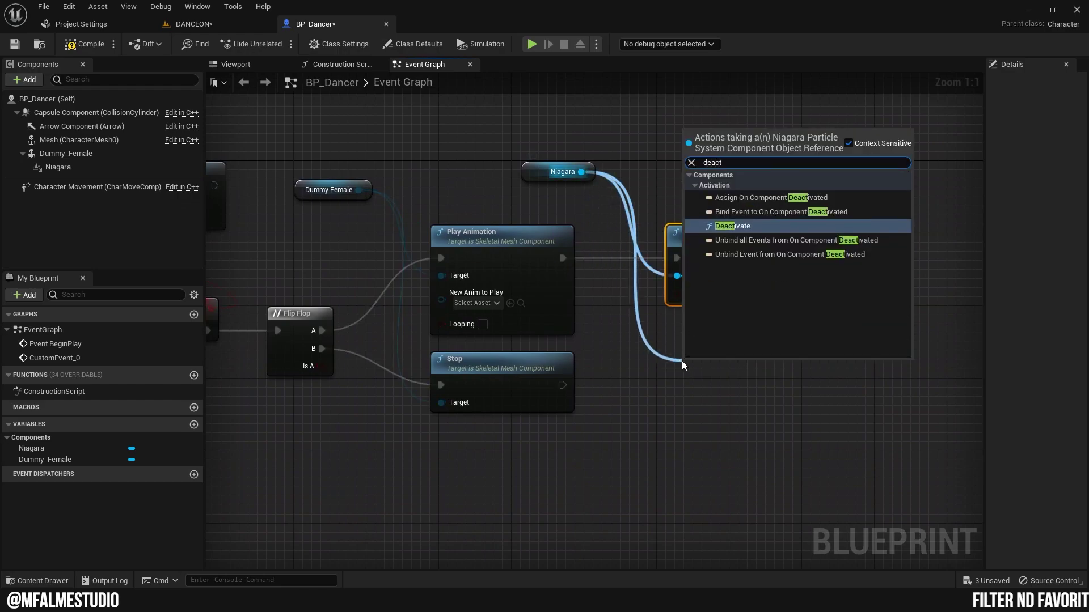
{"action": "left_click", "coordinate": [751, 225]}
{"action": "left_click_drag", "start_coordinate": [562, 385], "coordinate": [611, 387]}
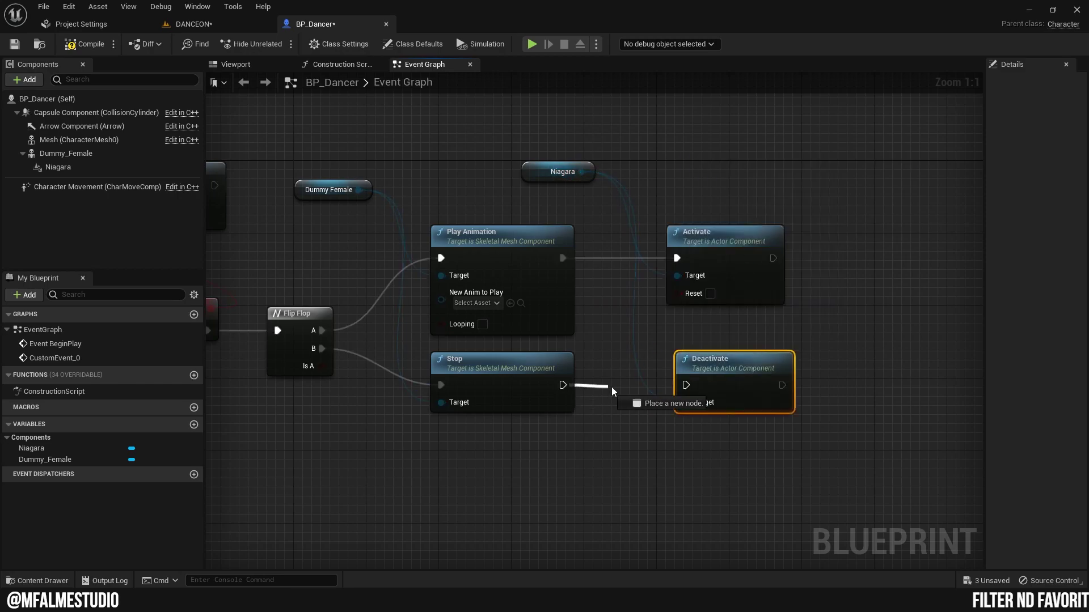
{"action": "left_click_drag", "start_coordinate": [689, 387], "coordinate": [683, 347]}
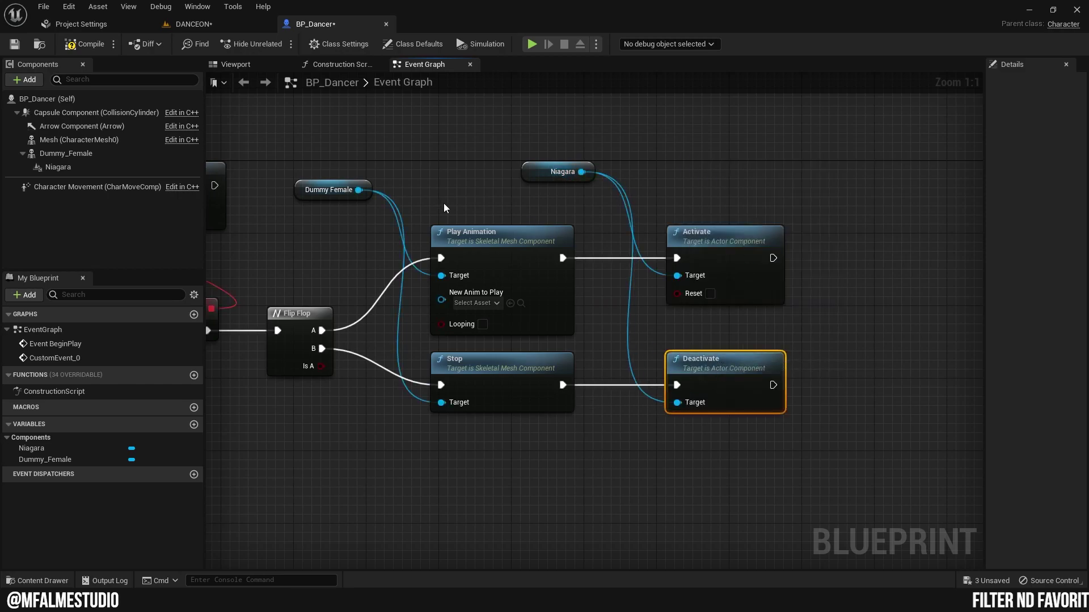
{"action": "right_click_drag", "start_coordinate": [444, 208], "coordinate": [545, 210]}
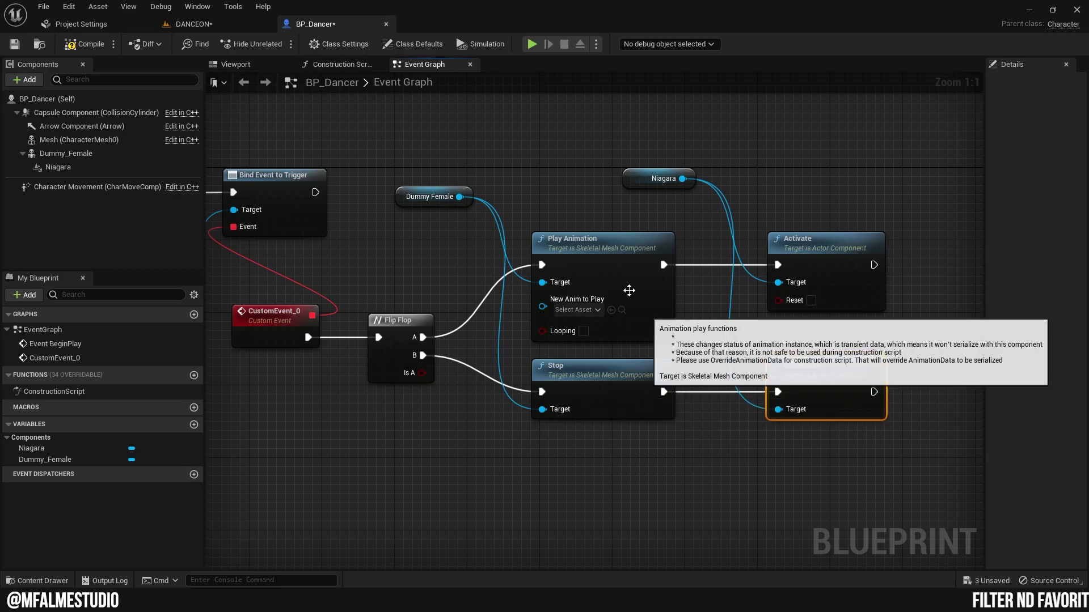
Step: Set Play Animation's New Anim to Play to Aerobic_Dance_Anim with Looping ticked
{"action": "right_click_drag", "start_coordinate": [533, 448], "coordinate": [564, 463]}
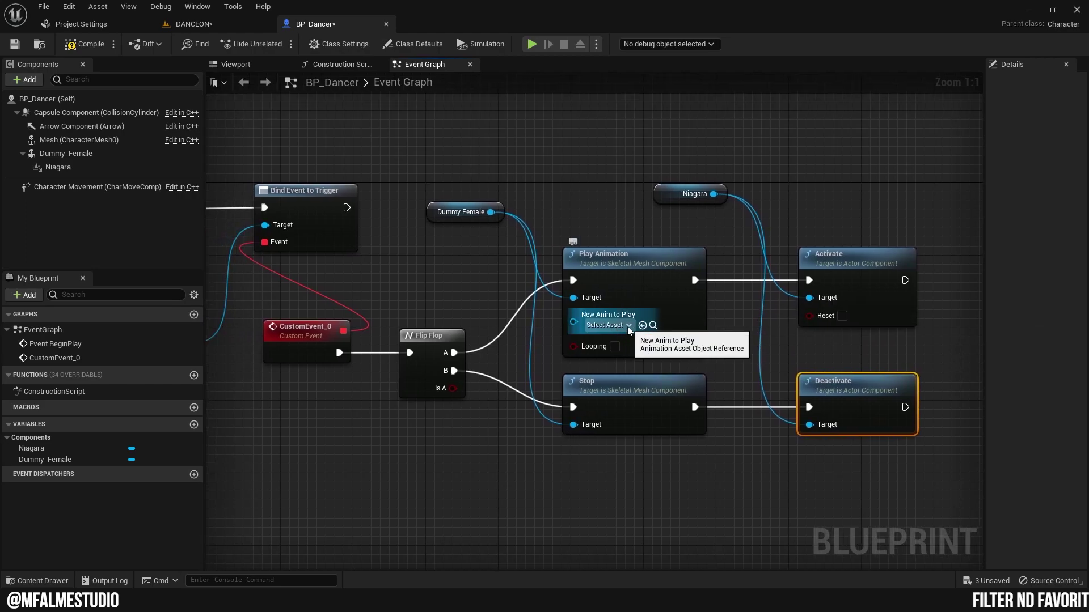
{"action": "left_click", "coordinate": [627, 325]}
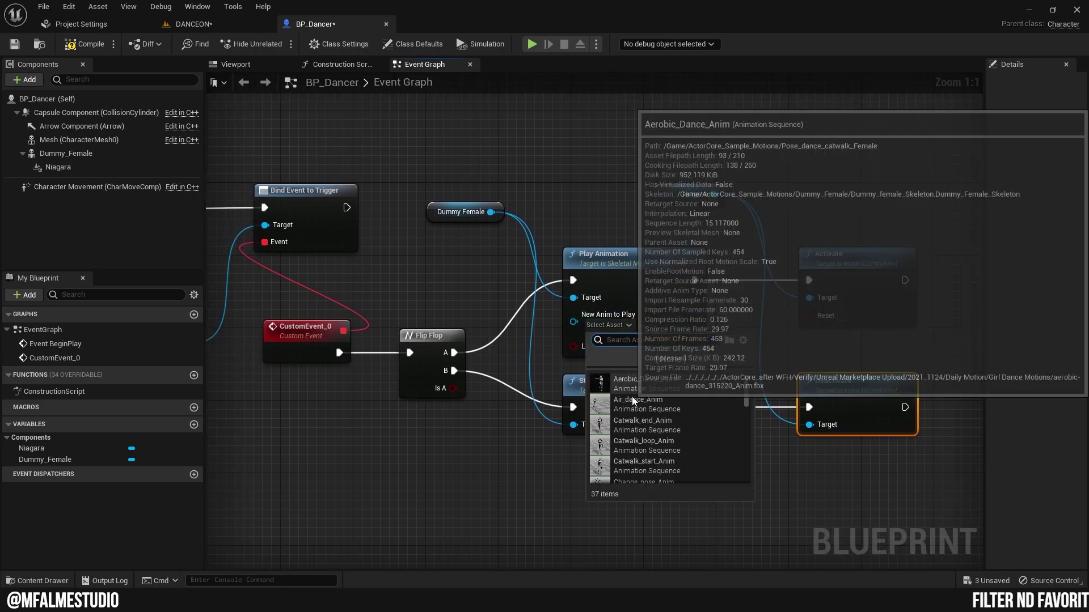
{"action": "left_click", "coordinate": [654, 379]}
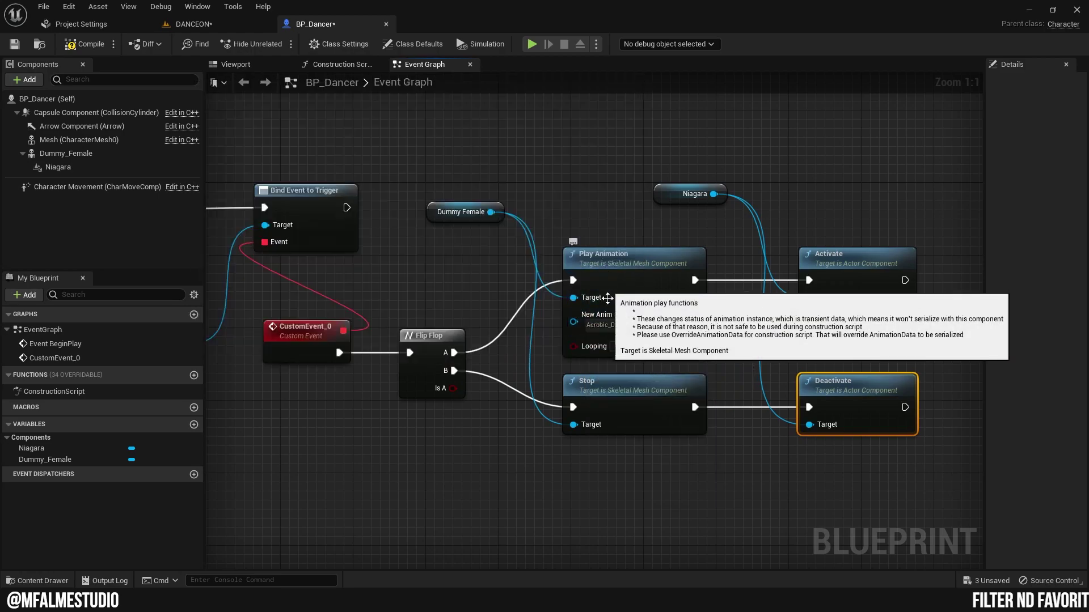
{"action": "left_click", "coordinate": [615, 346]}
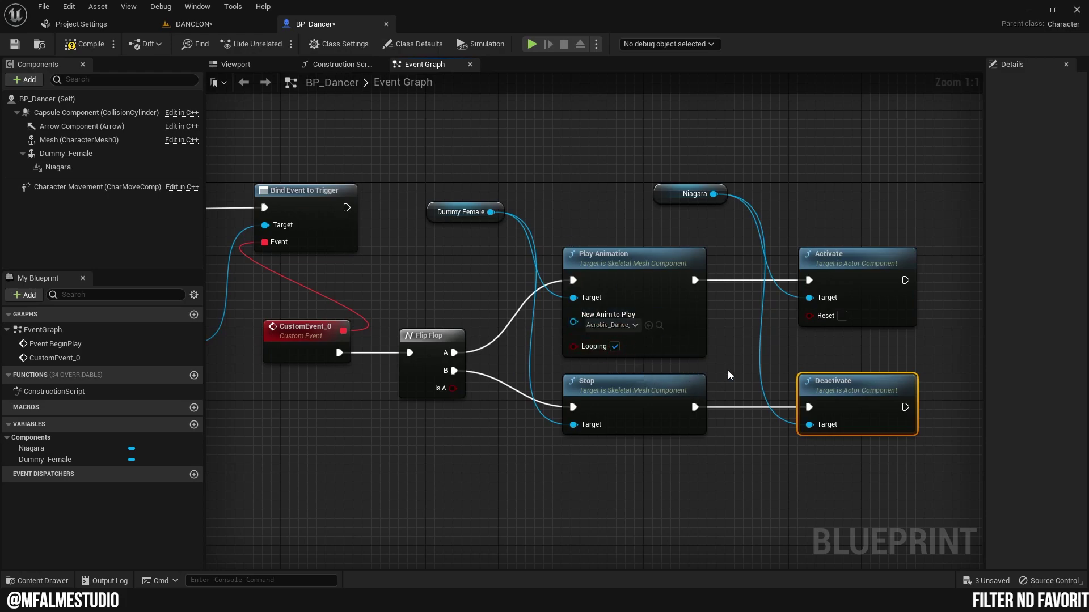
Step: Review the finished graph and compile BP_Dancer
{"action": "mouse_move", "coordinate": [727, 370]}
{"action": "right_mouse_down"}
{"action": "mouse_move", "coordinate": [589, 374]}
{"action": "mouse_move", "coordinate": [783, 389]}
{"action": "right_mouse_up"}
{"action": "mouse_move", "coordinate": [487, 421]}
{"action": "right_mouse_down"}
{"action": "mouse_move", "coordinate": [566, 425]}
{"action": "mouse_move", "coordinate": [471, 453]}
{"action": "right_mouse_up"}
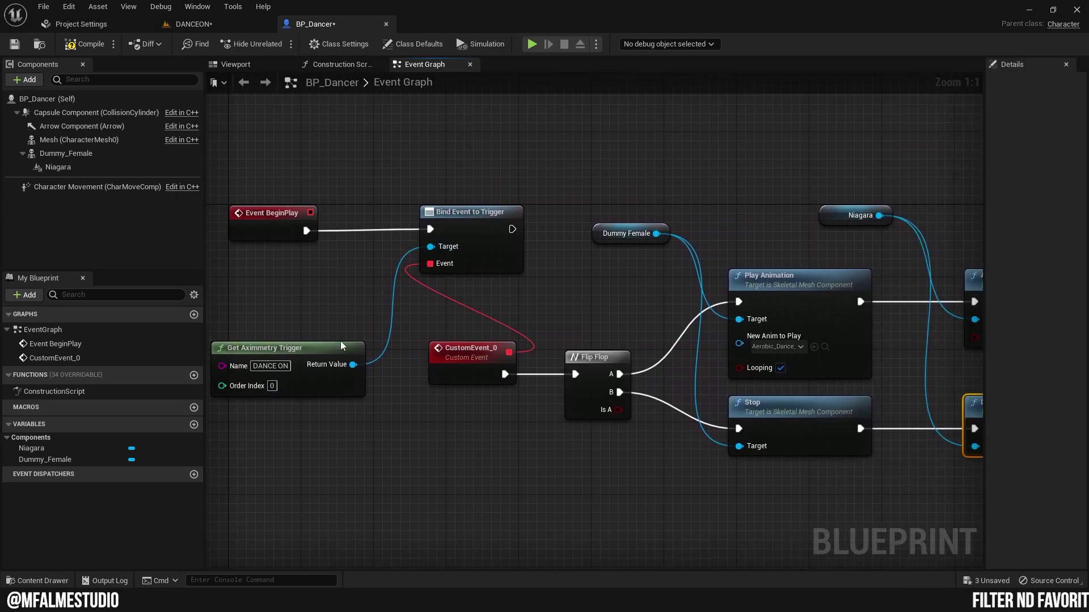
{"action": "right_click_drag", "start_coordinate": [490, 356], "coordinate": [325, 363]}
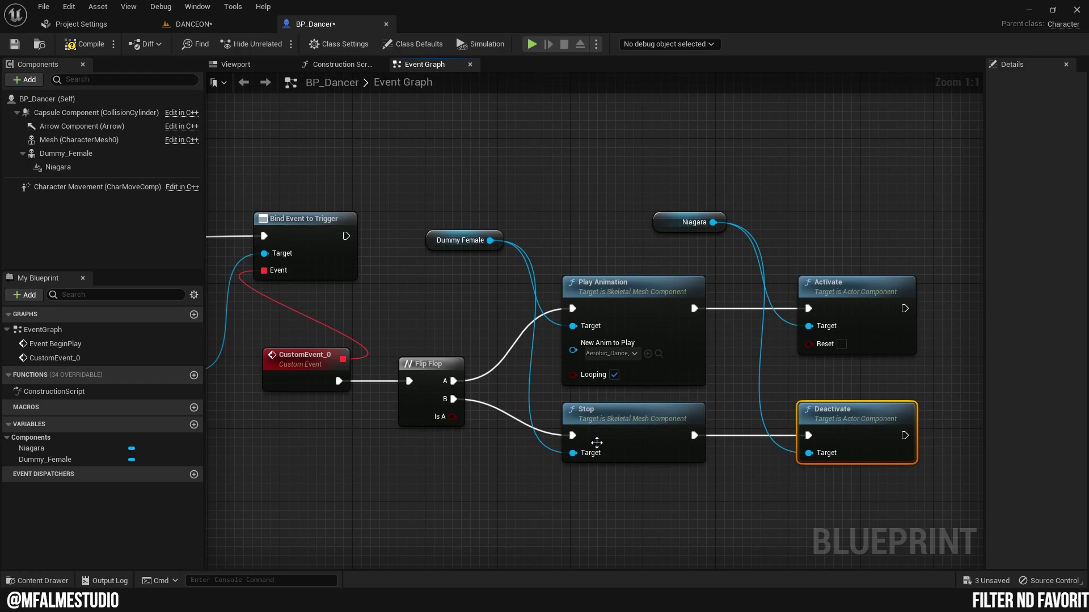
{"action": "left_click", "coordinate": [89, 48]}
Step: Save the blueprint and add an Aximmetry Virtual camera (1-3 billboards) to DANCEON
{"action": "left_click", "coordinate": [15, 45]}
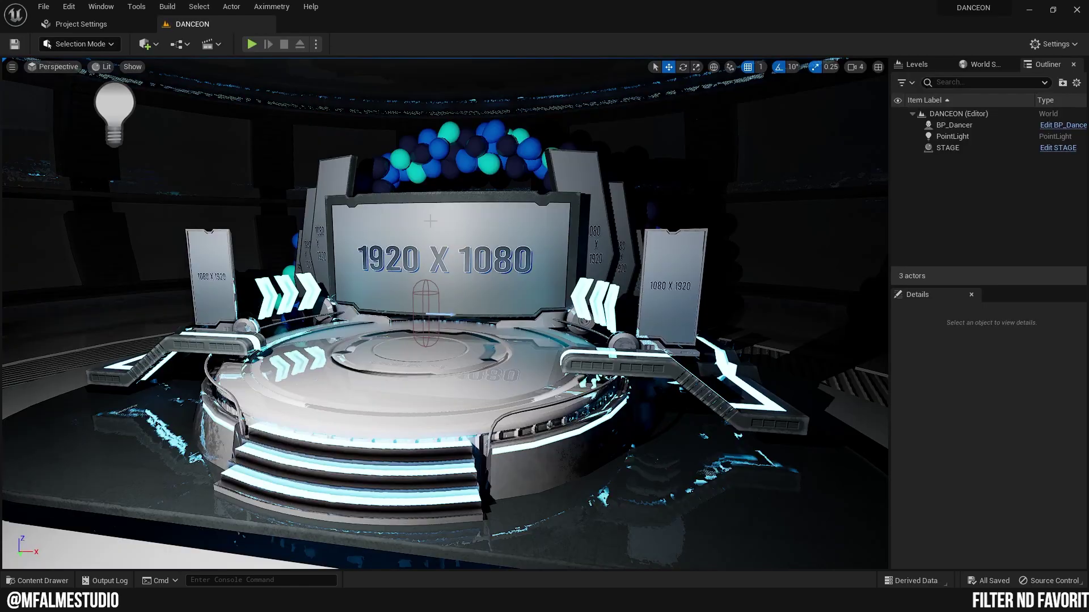
{"action": "left_click", "coordinate": [272, 7]}
{"action": "mouse_move", "coordinate": [299, 26]}
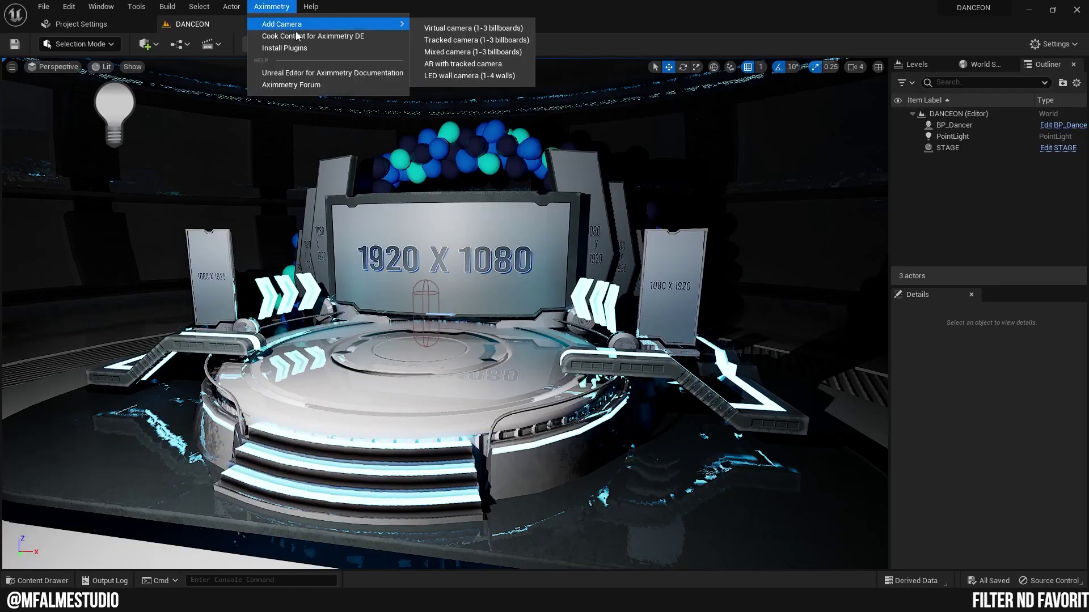
{"action": "left_click", "coordinate": [441, 31]}
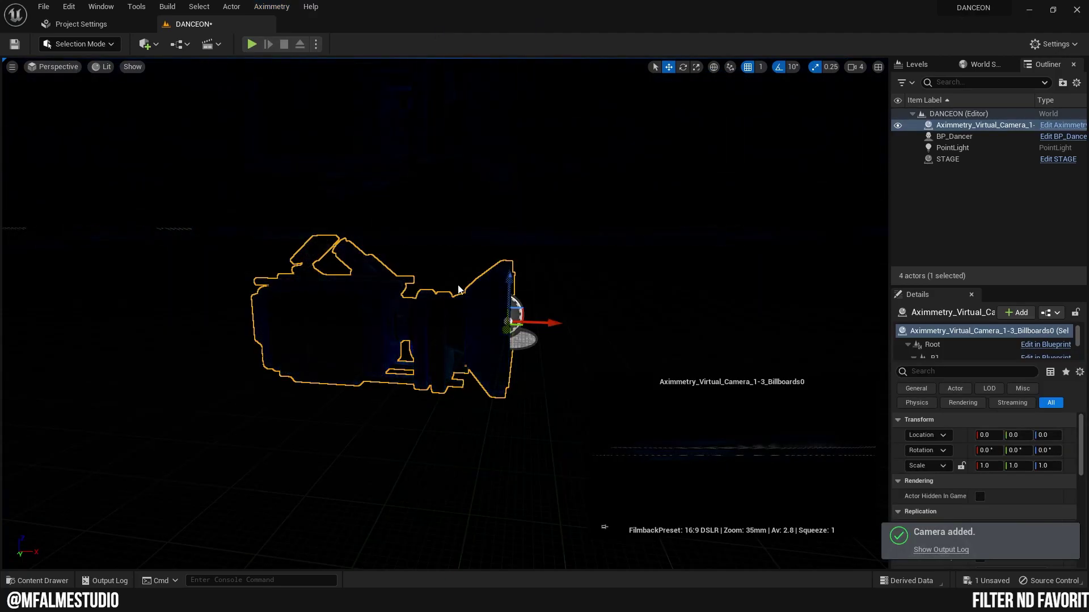
{"action": "right_click_drag", "start_coordinate": [458, 289], "coordinate": [420, 238]}
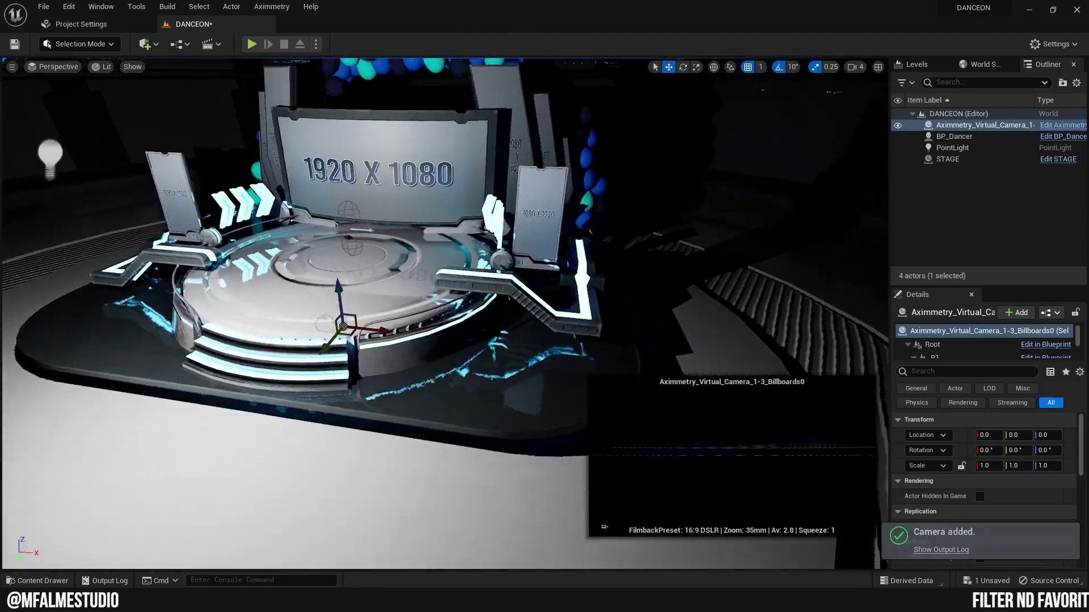
Step: Save all levels and assets, then cook the content for Aximmetry DE
{"action": "left_click", "coordinate": [44, 6]}
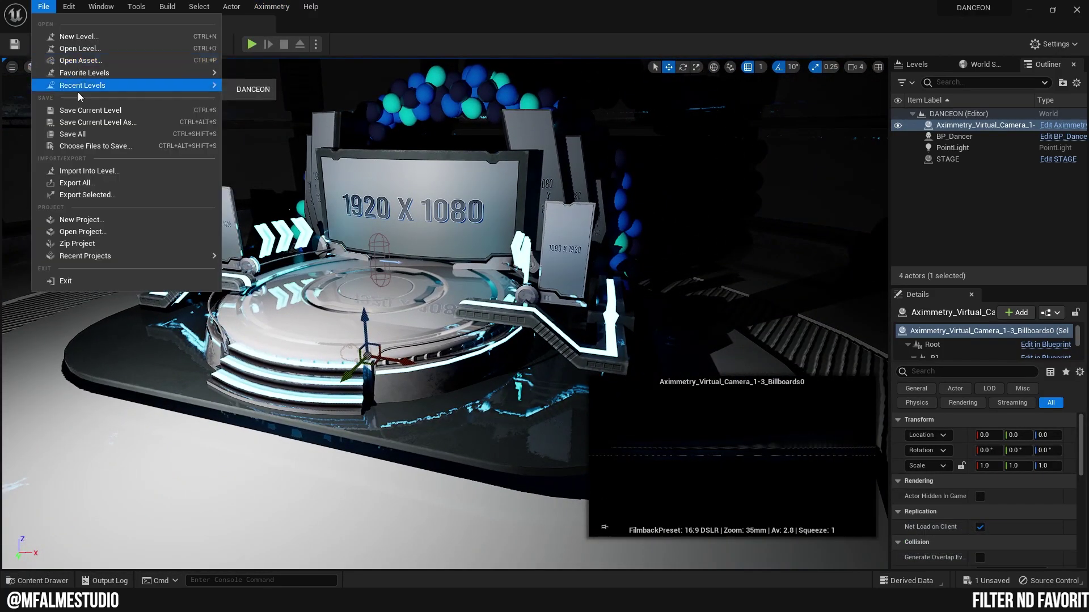
{"action": "left_click", "coordinate": [90, 134]}
{"action": "left_click", "coordinate": [273, 8]}
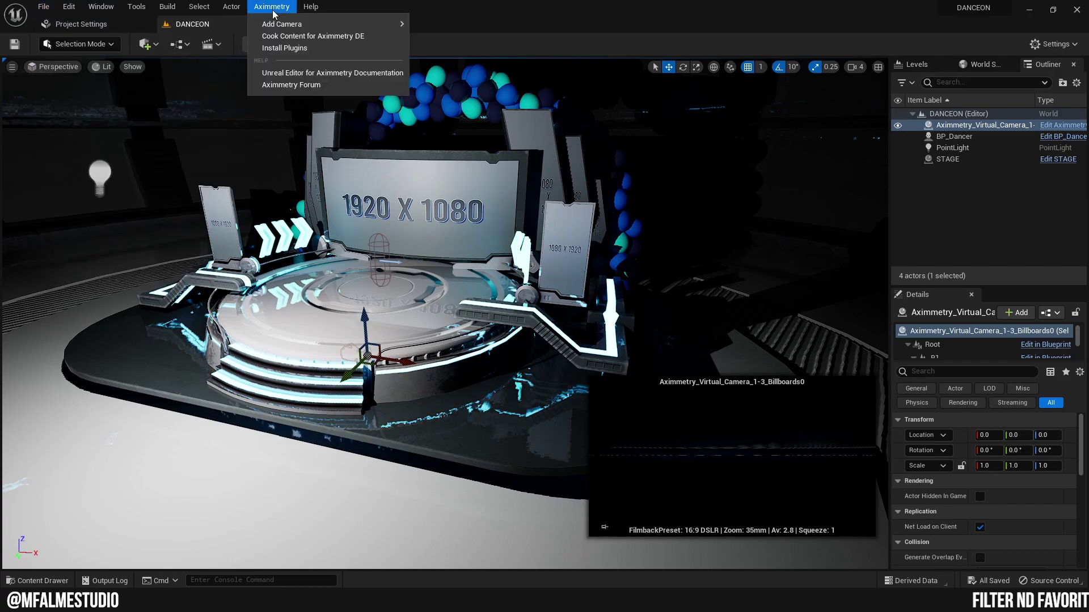
{"action": "left_click", "coordinate": [306, 34]}
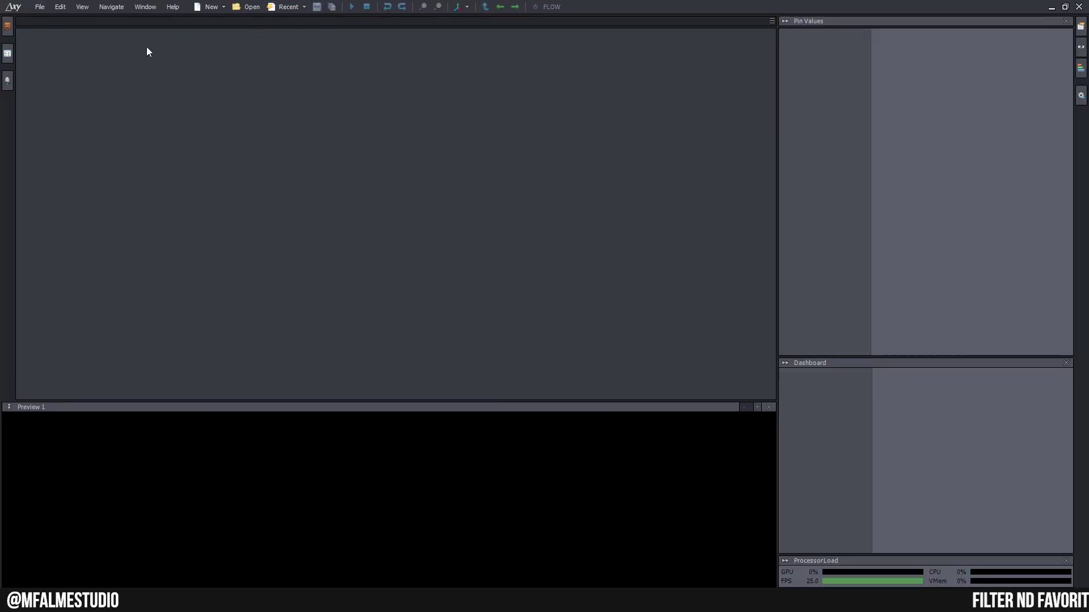
Step: Create a new compound containing VirtualCam_Unreal_A-B_Preview_3-Cam.xcomp from the File Browser
{"action": "left_click", "coordinate": [217, 8]}
{"action": "left_click", "coordinate": [226, 24]}
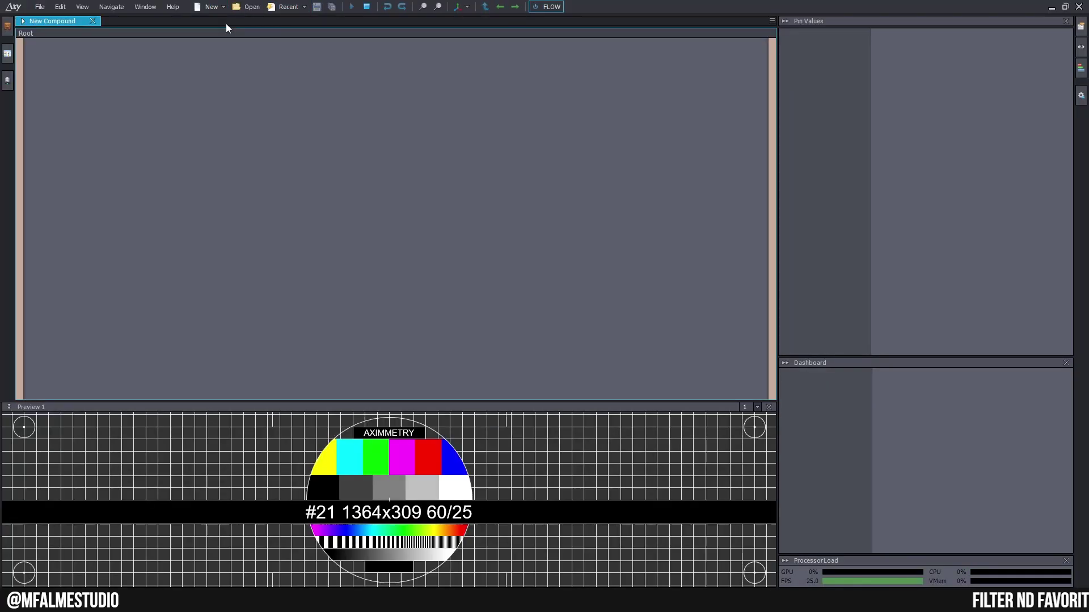
{"action": "left_click", "coordinate": [12, 31]}
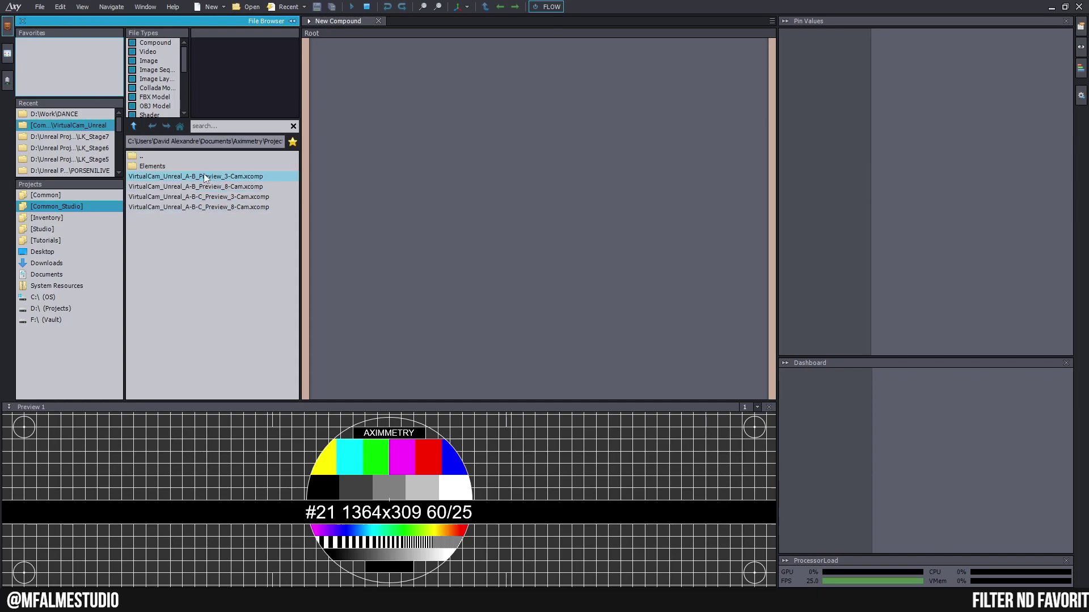
{"action": "left_click_drag", "start_coordinate": [165, 179], "coordinate": [328, 183]}
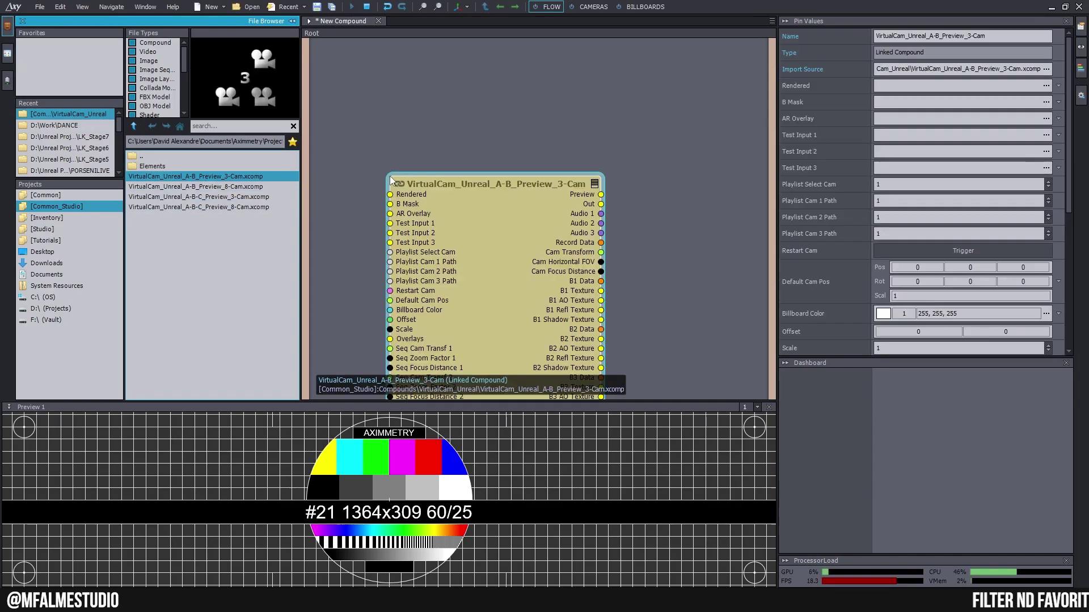
Step: Add DANCEON.uproject as a node and wire it to the camera compound's pins
{"action": "key", "text": "alt+Tab"}
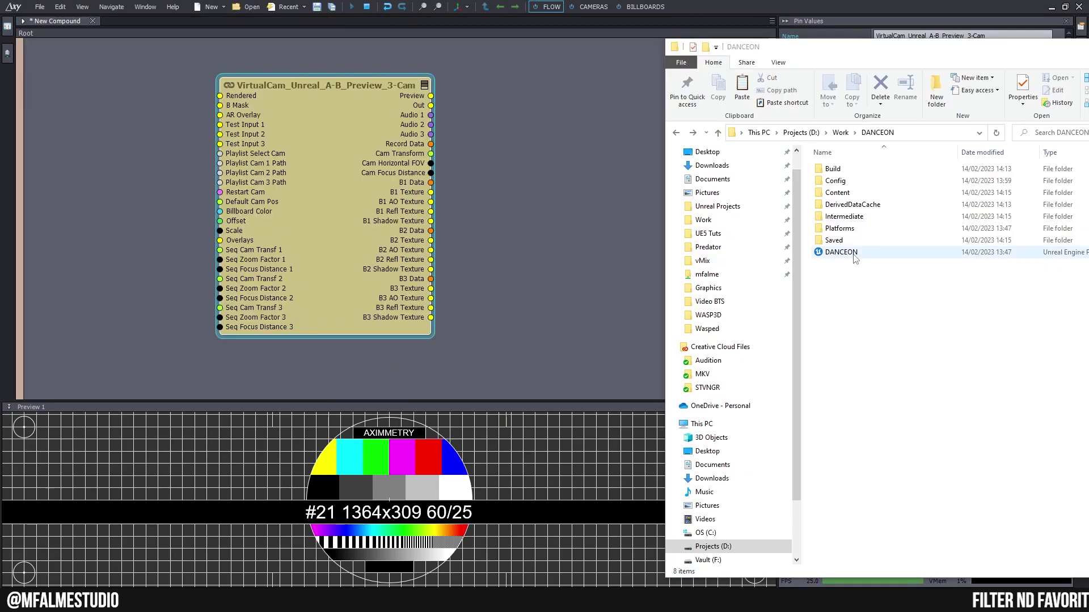
{"action": "left_click_drag", "start_coordinate": [855, 258], "coordinate": [491, 132]}
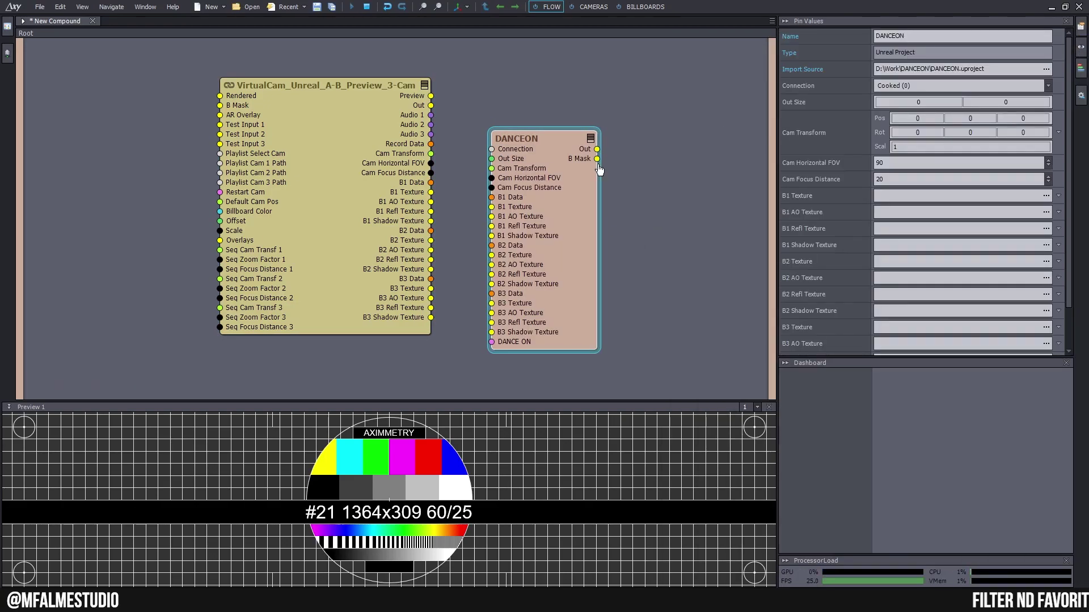
{"action": "left_click_drag", "start_coordinate": [596, 148], "coordinate": [251, 98]}
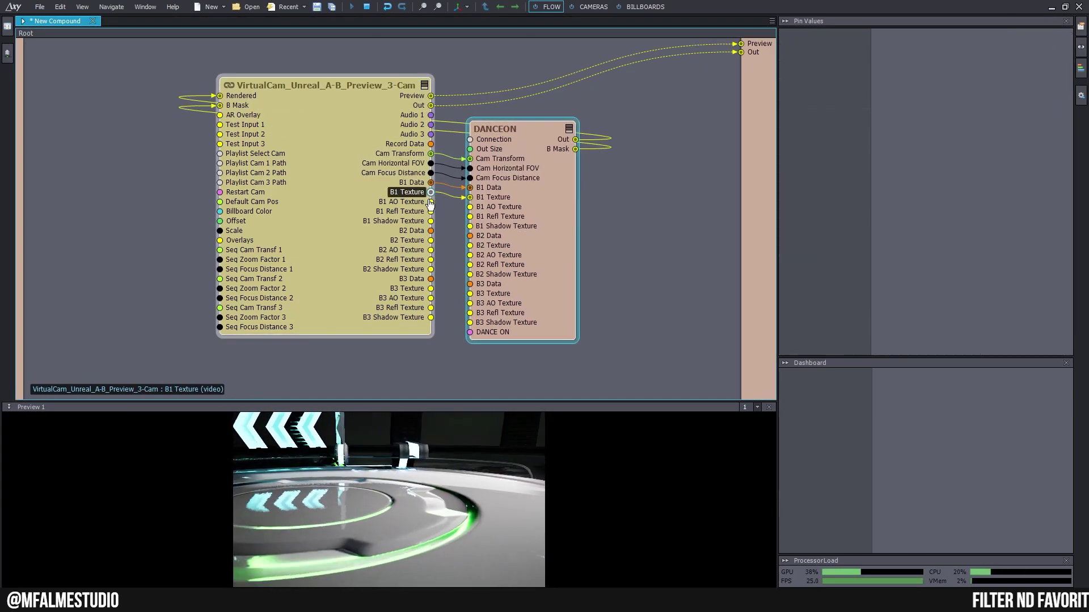
{"action": "left_click_drag", "start_coordinate": [429, 180], "coordinate": [430, 275]}
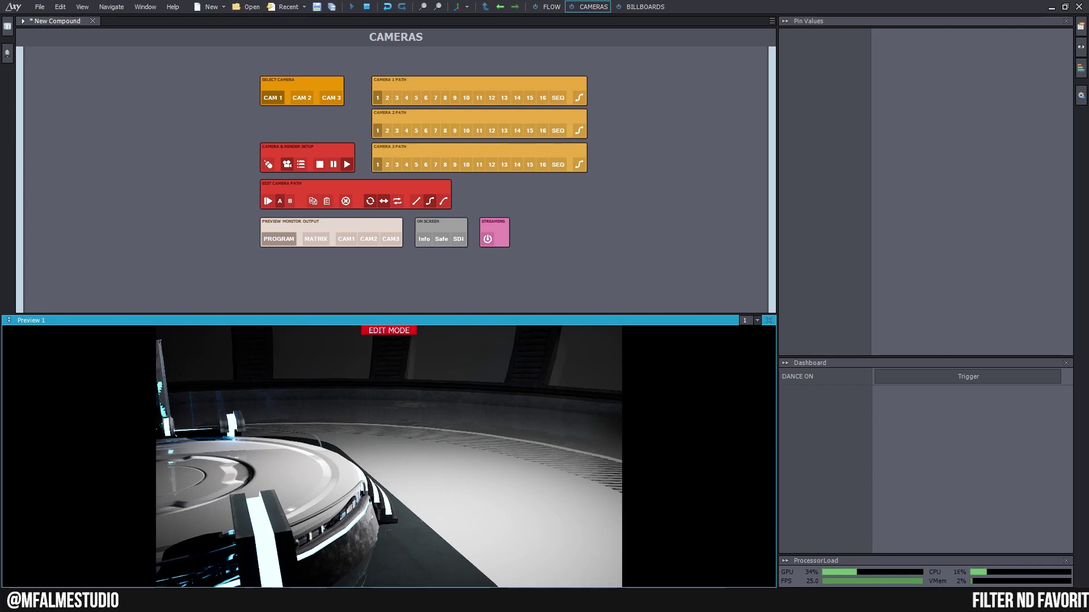
Step: Swing the virtual camera to face the 1920 X 1080 screen head-on, then play its camera path
{"action": "left_click_drag", "start_coordinate": [616, 444], "coordinate": [74, 450]}
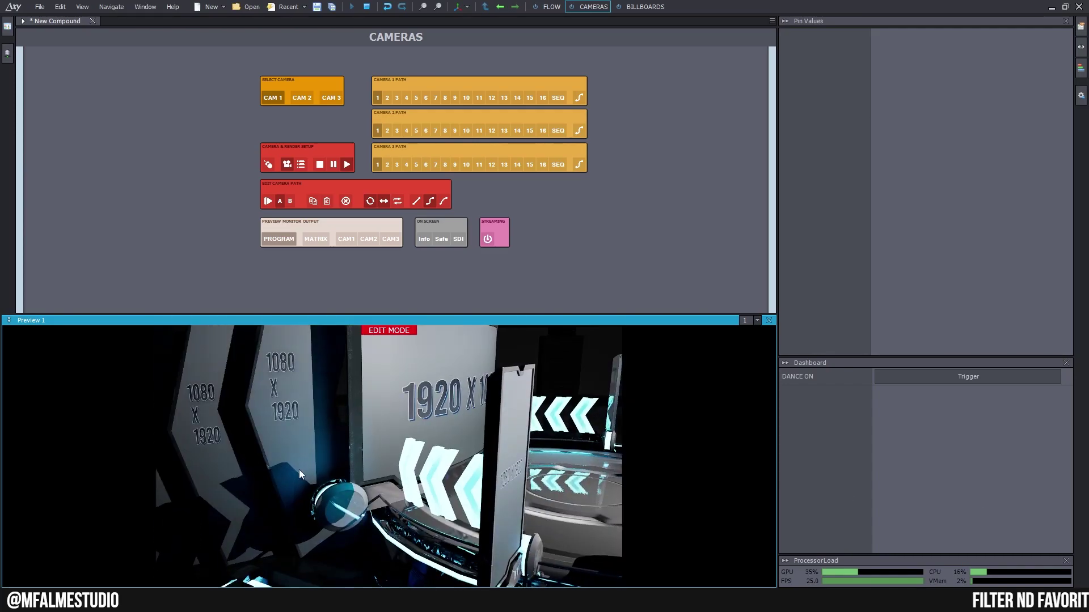
{"action": "left_click_drag", "start_coordinate": [301, 474], "coordinate": [267, 479]}
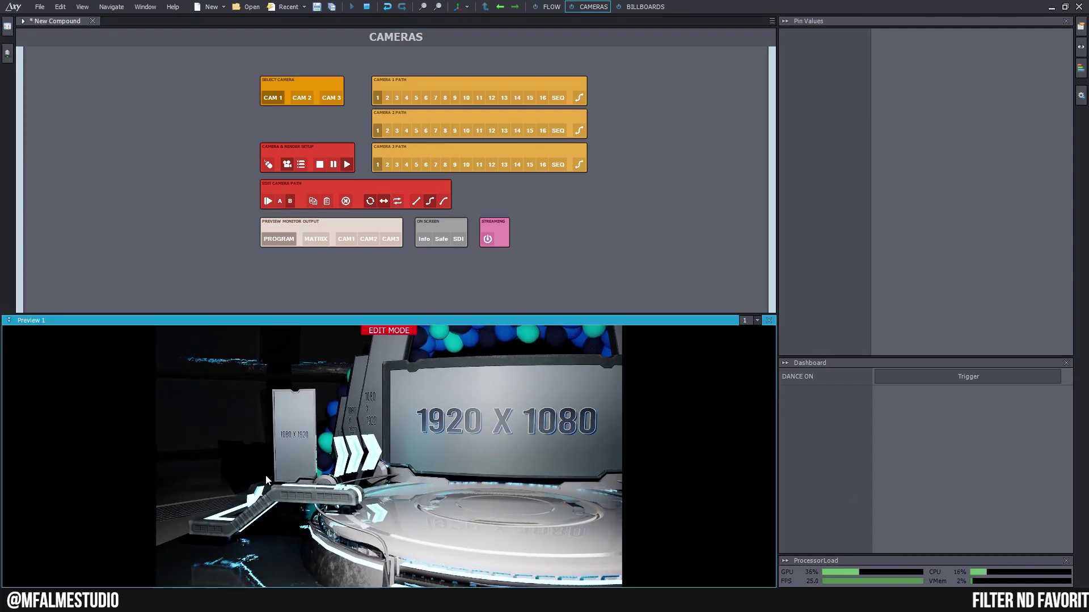
{"action": "left_click", "coordinate": [268, 203]}
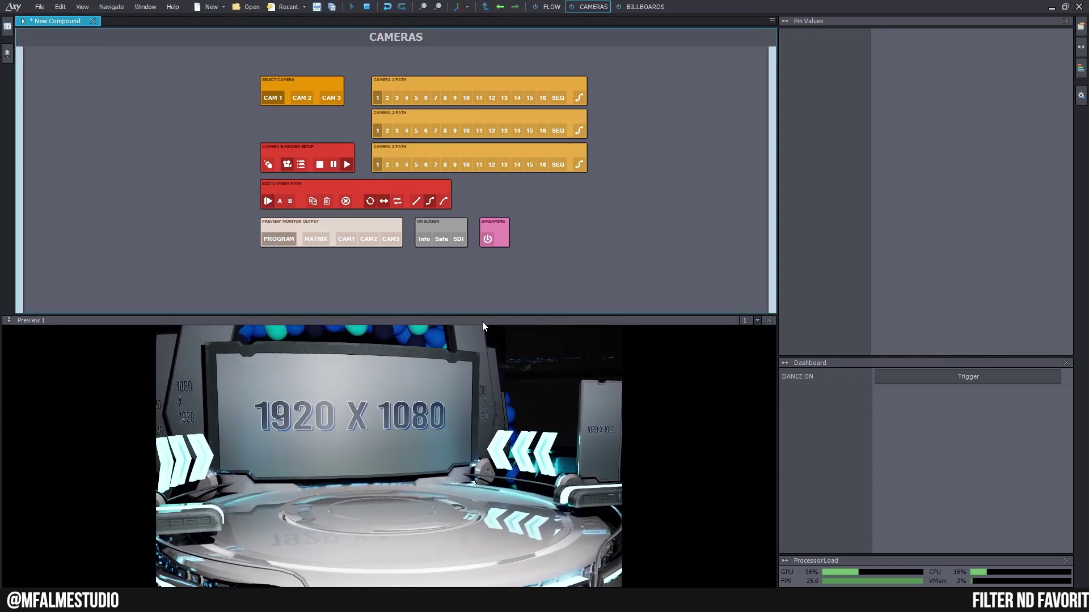
{"action": "left_click", "coordinate": [554, 10]}
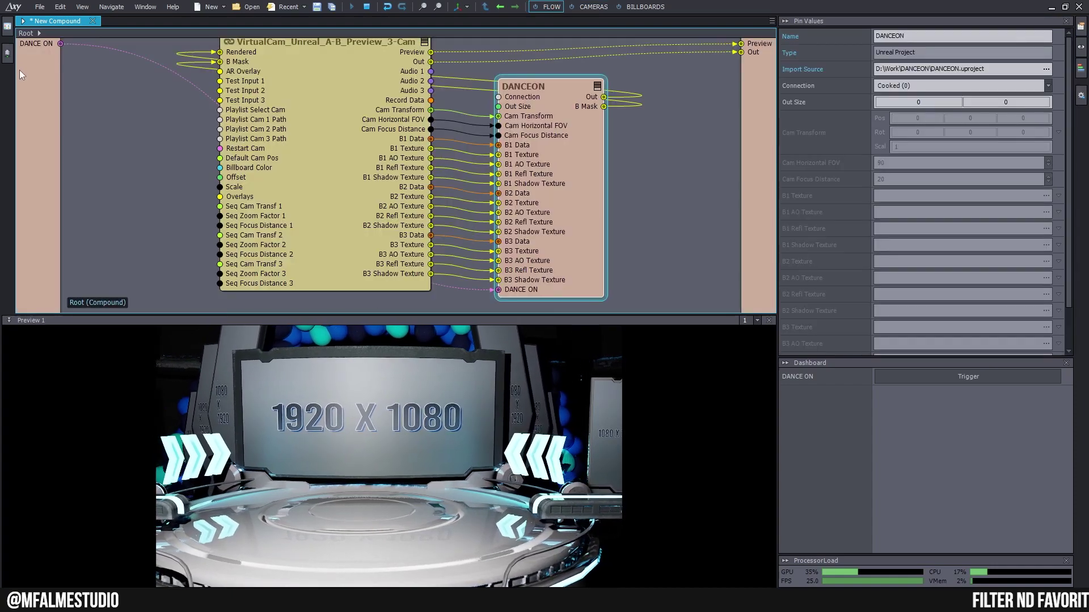
Step: Fire DANCE ON so glowing orb particles dance at stage centre, then fire it again to stop
{"action": "left_click", "coordinate": [943, 381]}
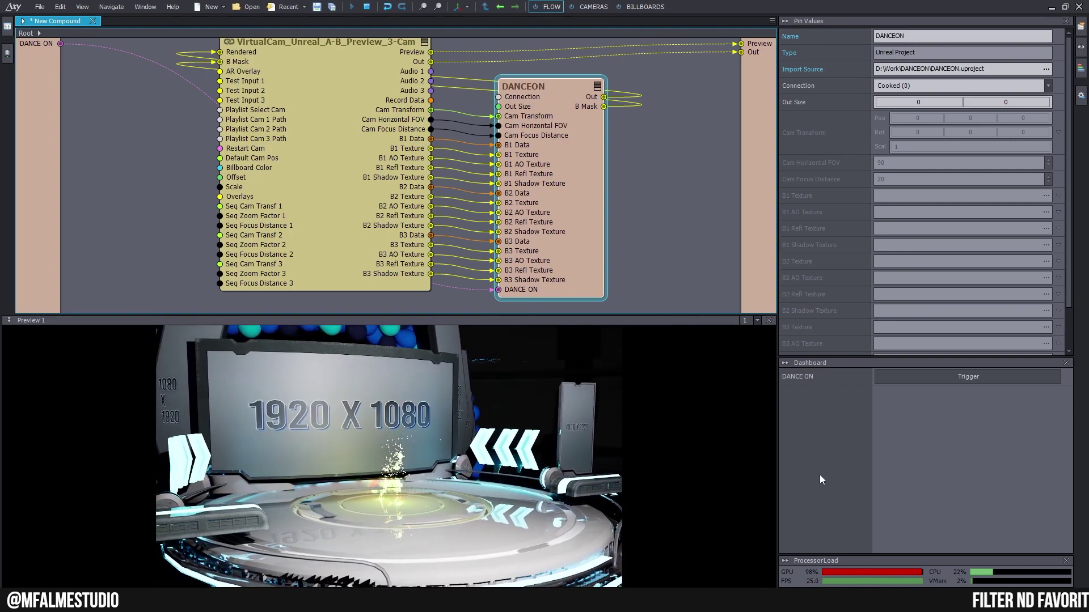
{"action": "left_click", "coordinate": [929, 380]}
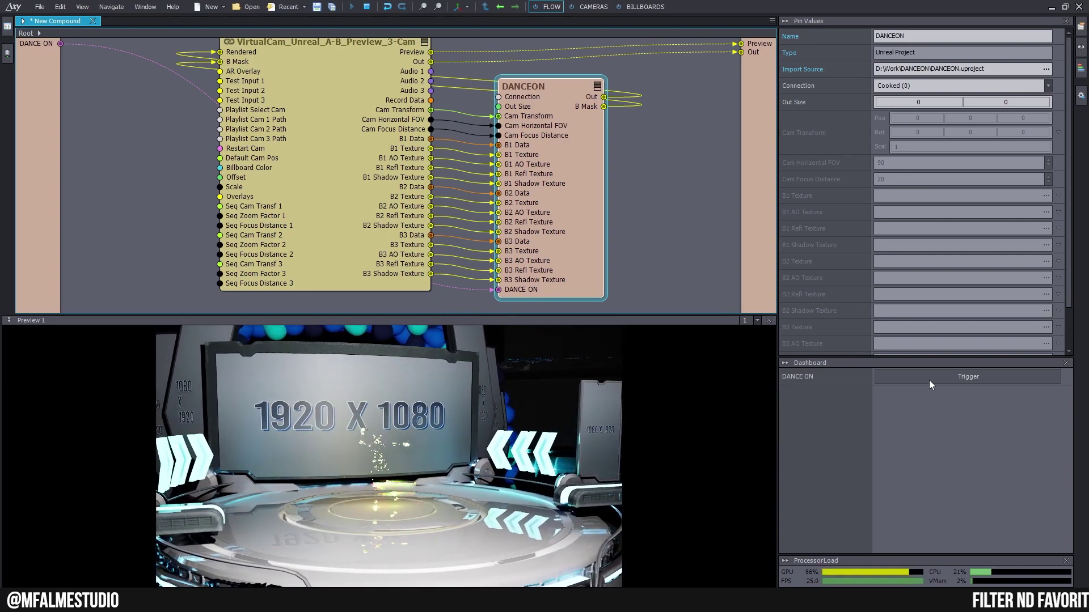